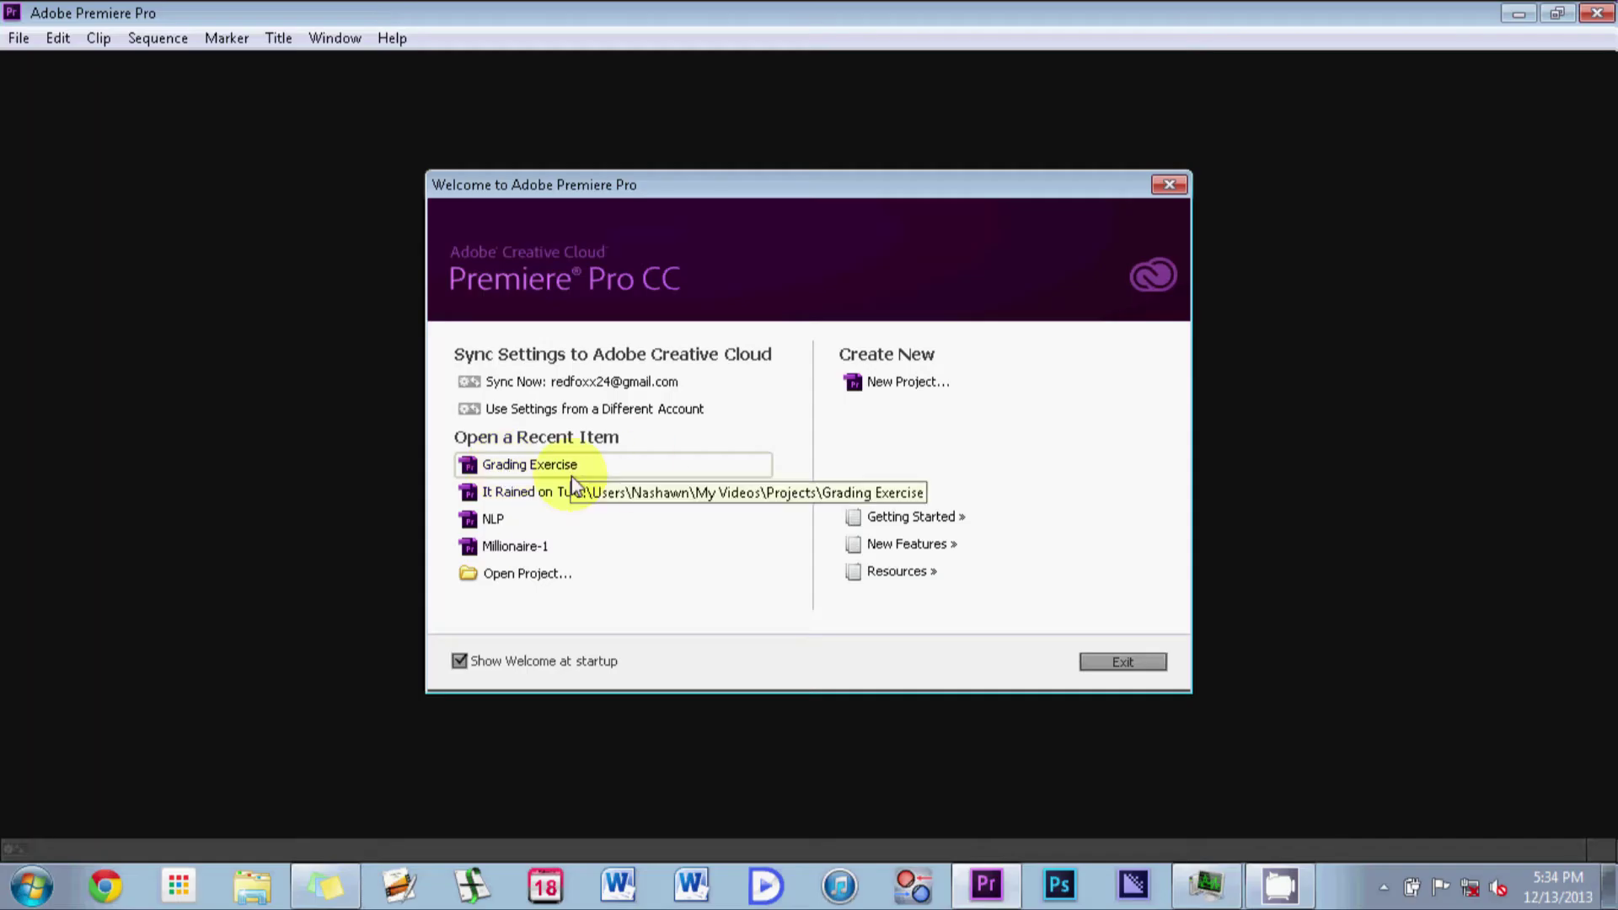
Open the Grading Exercise project and send the playhead to 00:00:00:00 on clip 00018.MTS
{"action": "left_click", "coordinate": [478, 466]}
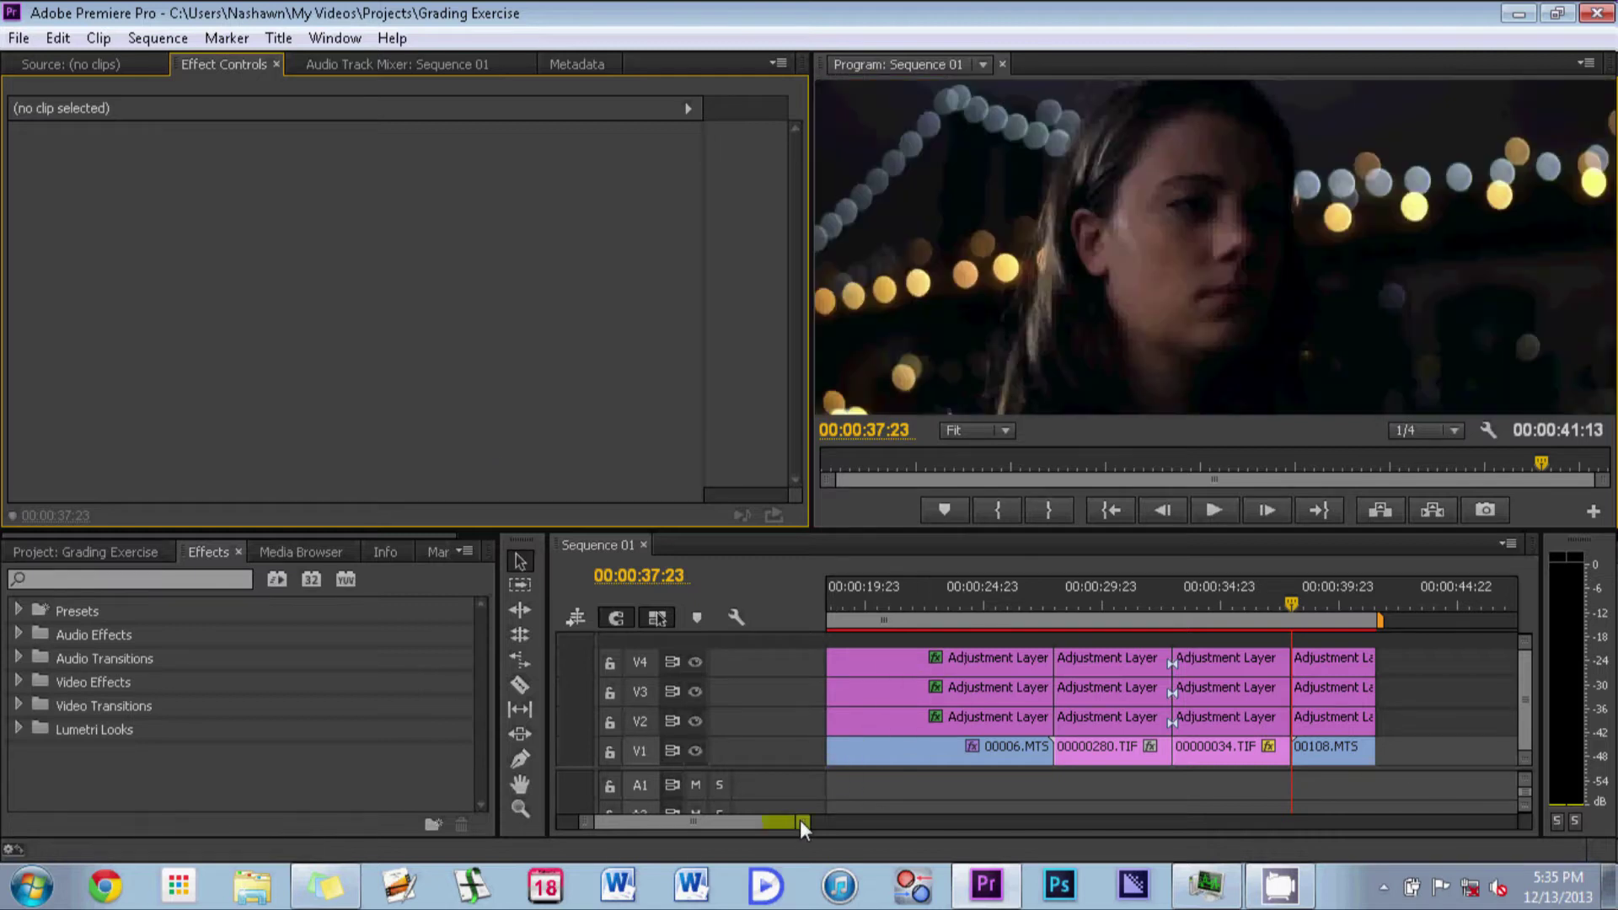
{"action": "mouse_move", "coordinate": [801, 821]}
{"action": "left_mouse_down"}
{"action": "mouse_move", "coordinate": [705, 828]}
{"action": "mouse_move", "coordinate": [795, 824]}
{"action": "left_mouse_up"}
{"action": "key", "text": "Home"}
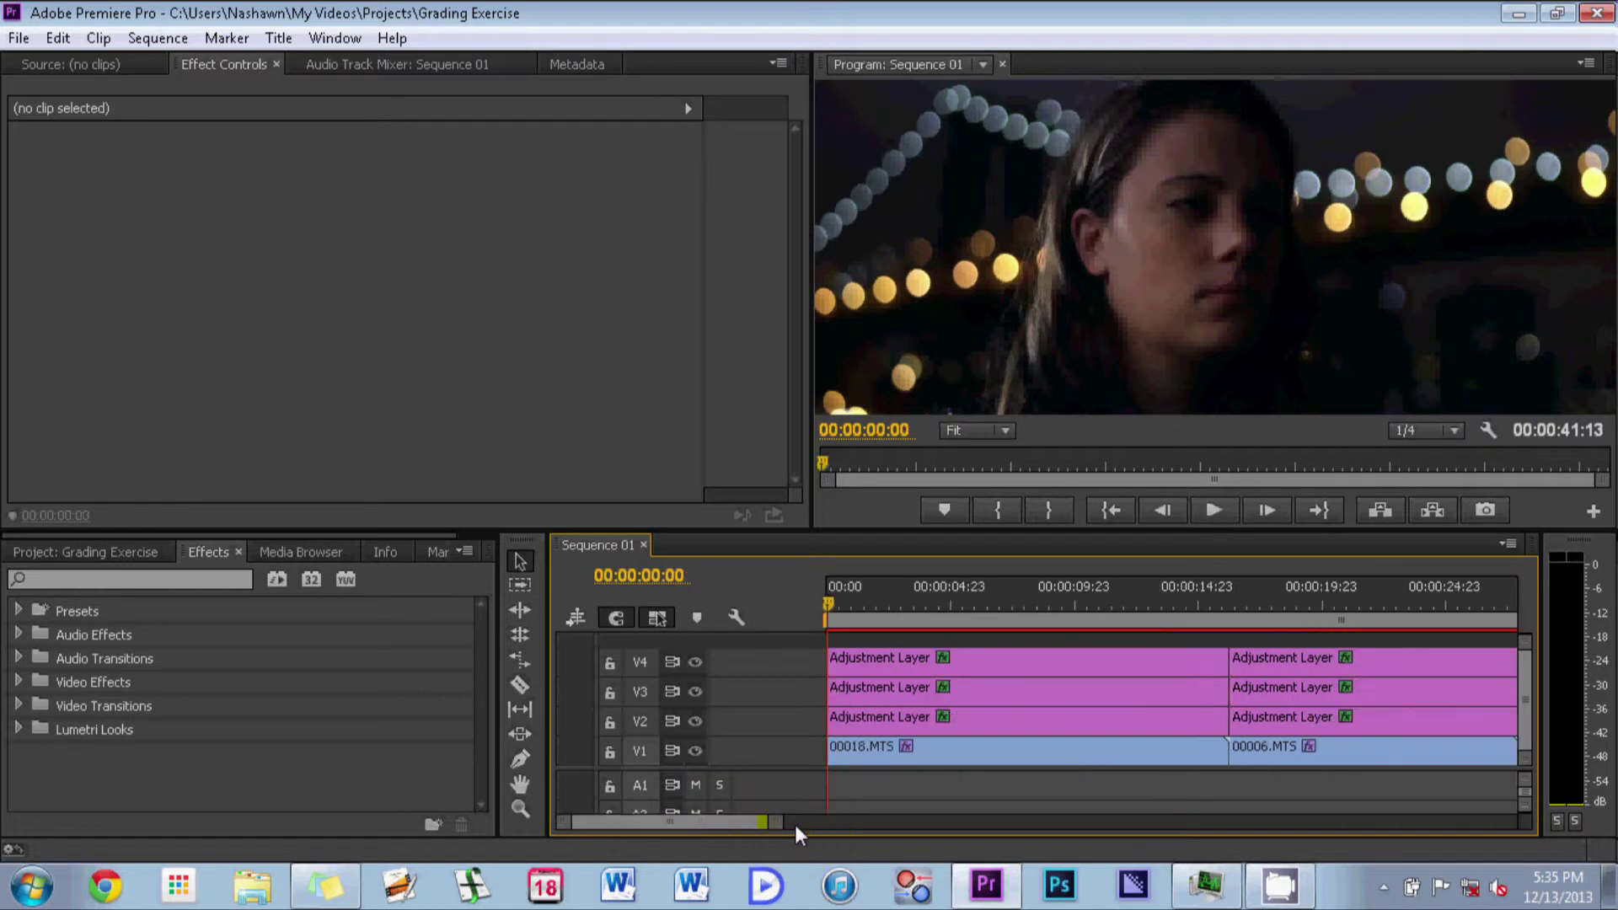
{"action": "left_click", "coordinate": [841, 693]}
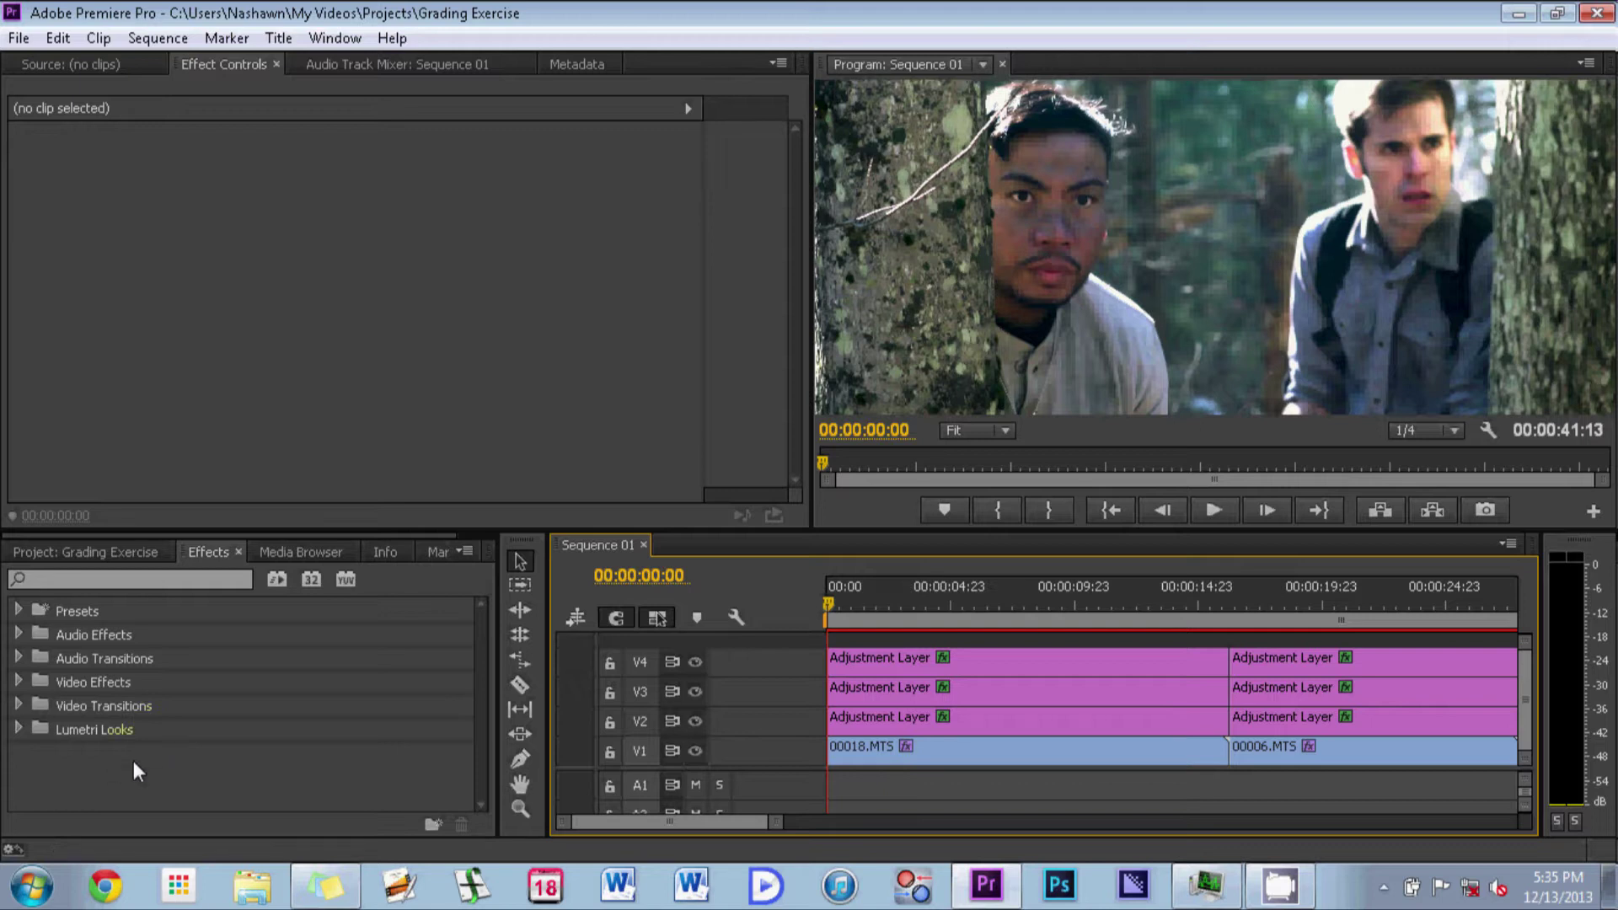
{"action": "key", "text": "grave"}
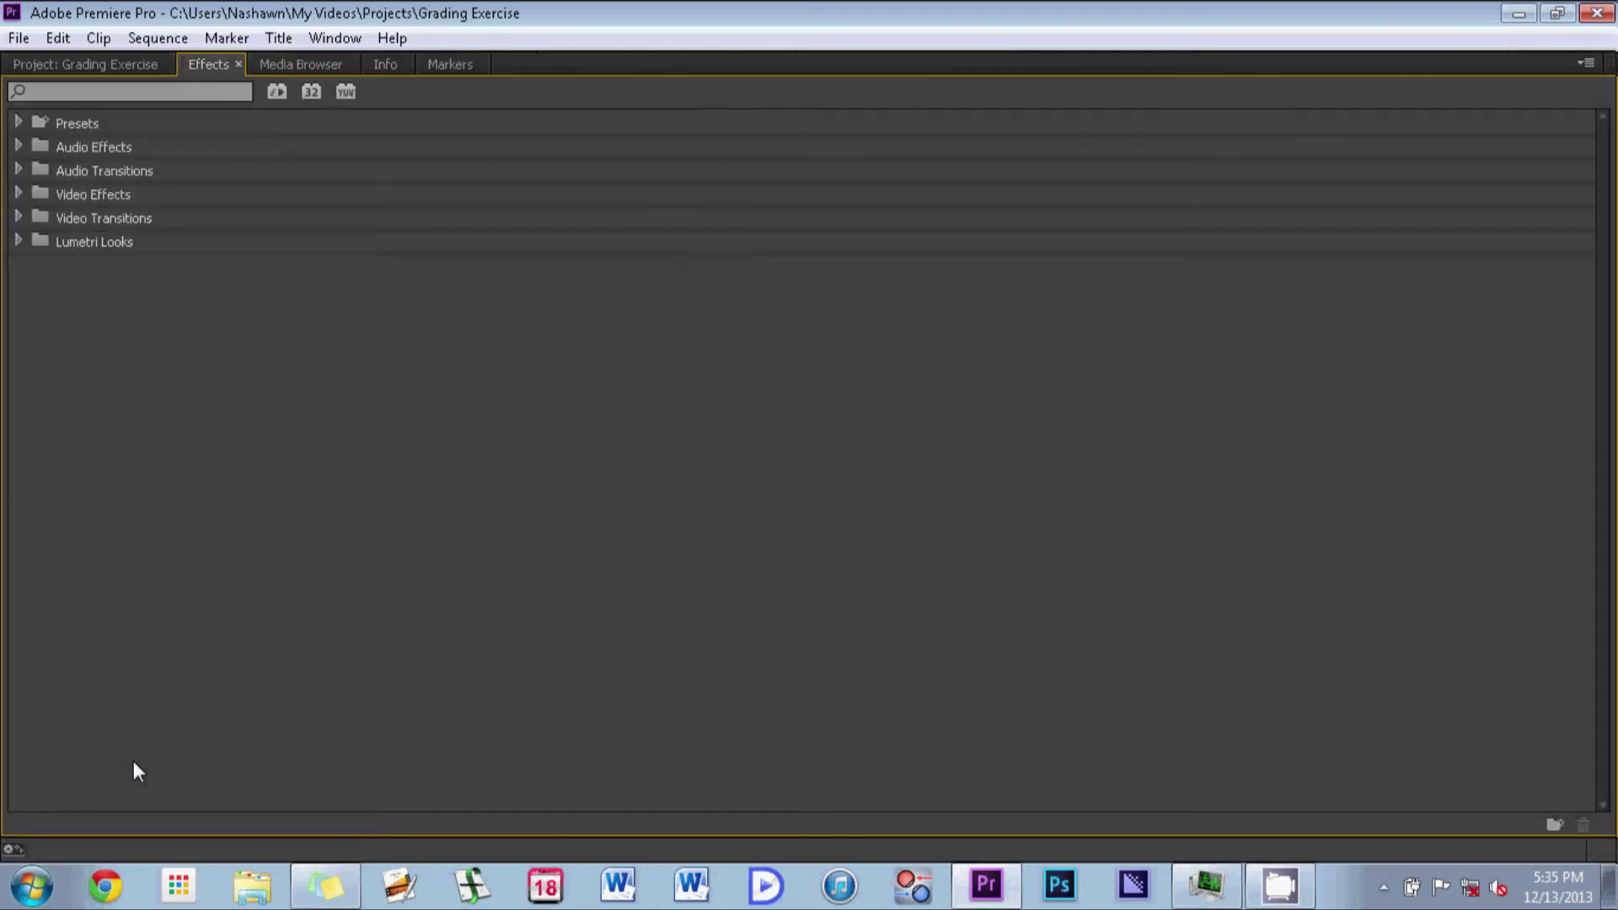
{"action": "left_click", "coordinate": [20, 241]}
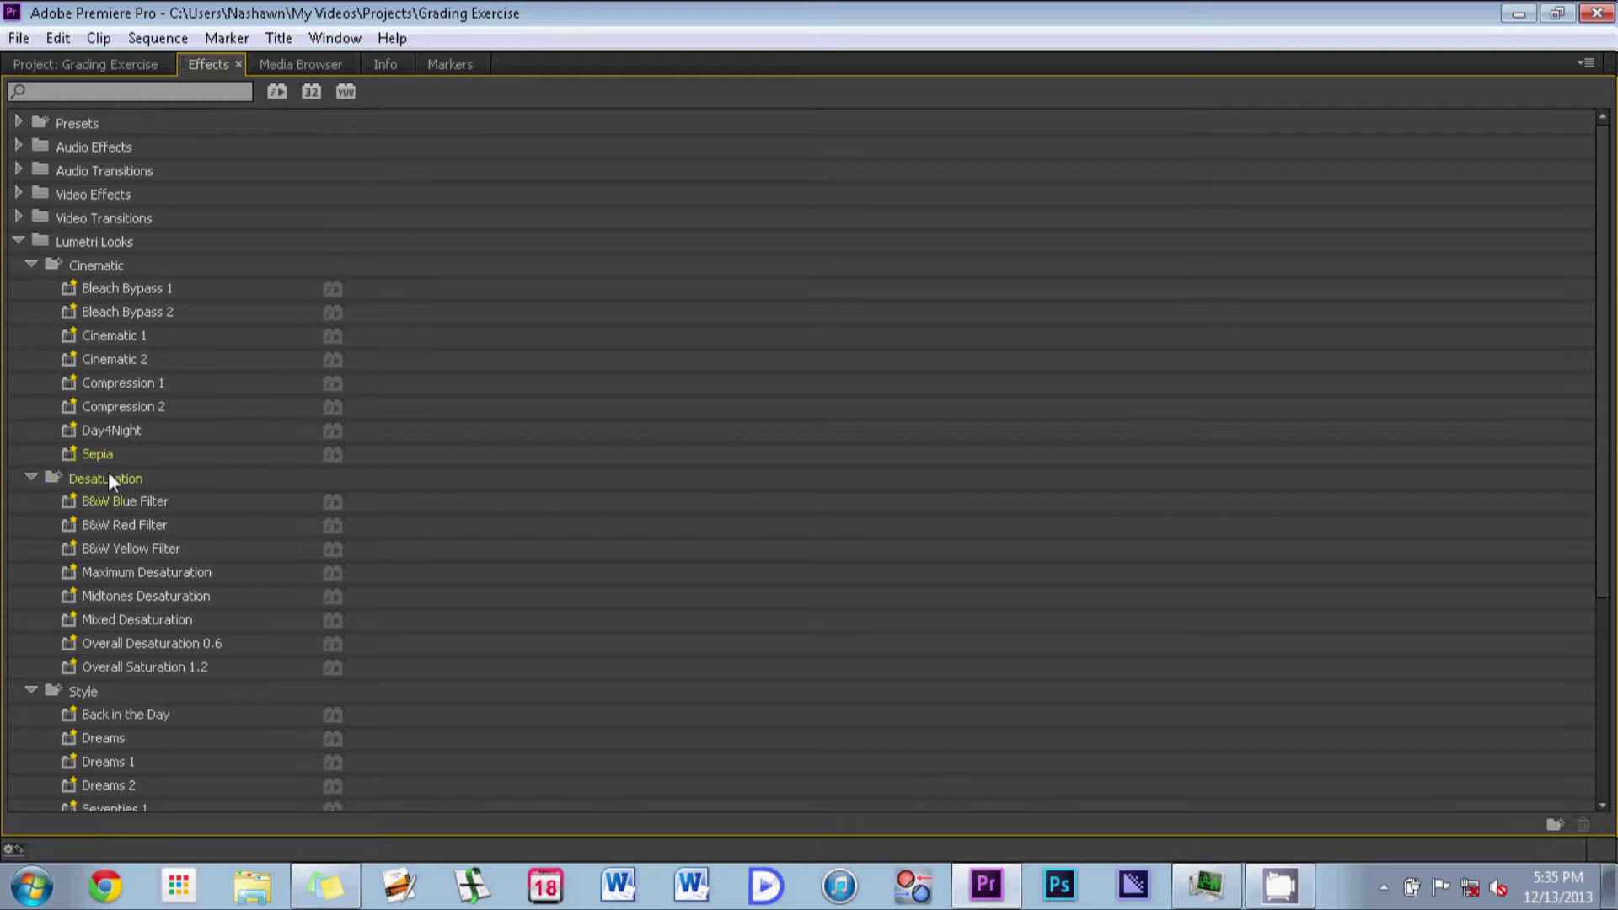
{"action": "left_click", "coordinate": [17, 240]}
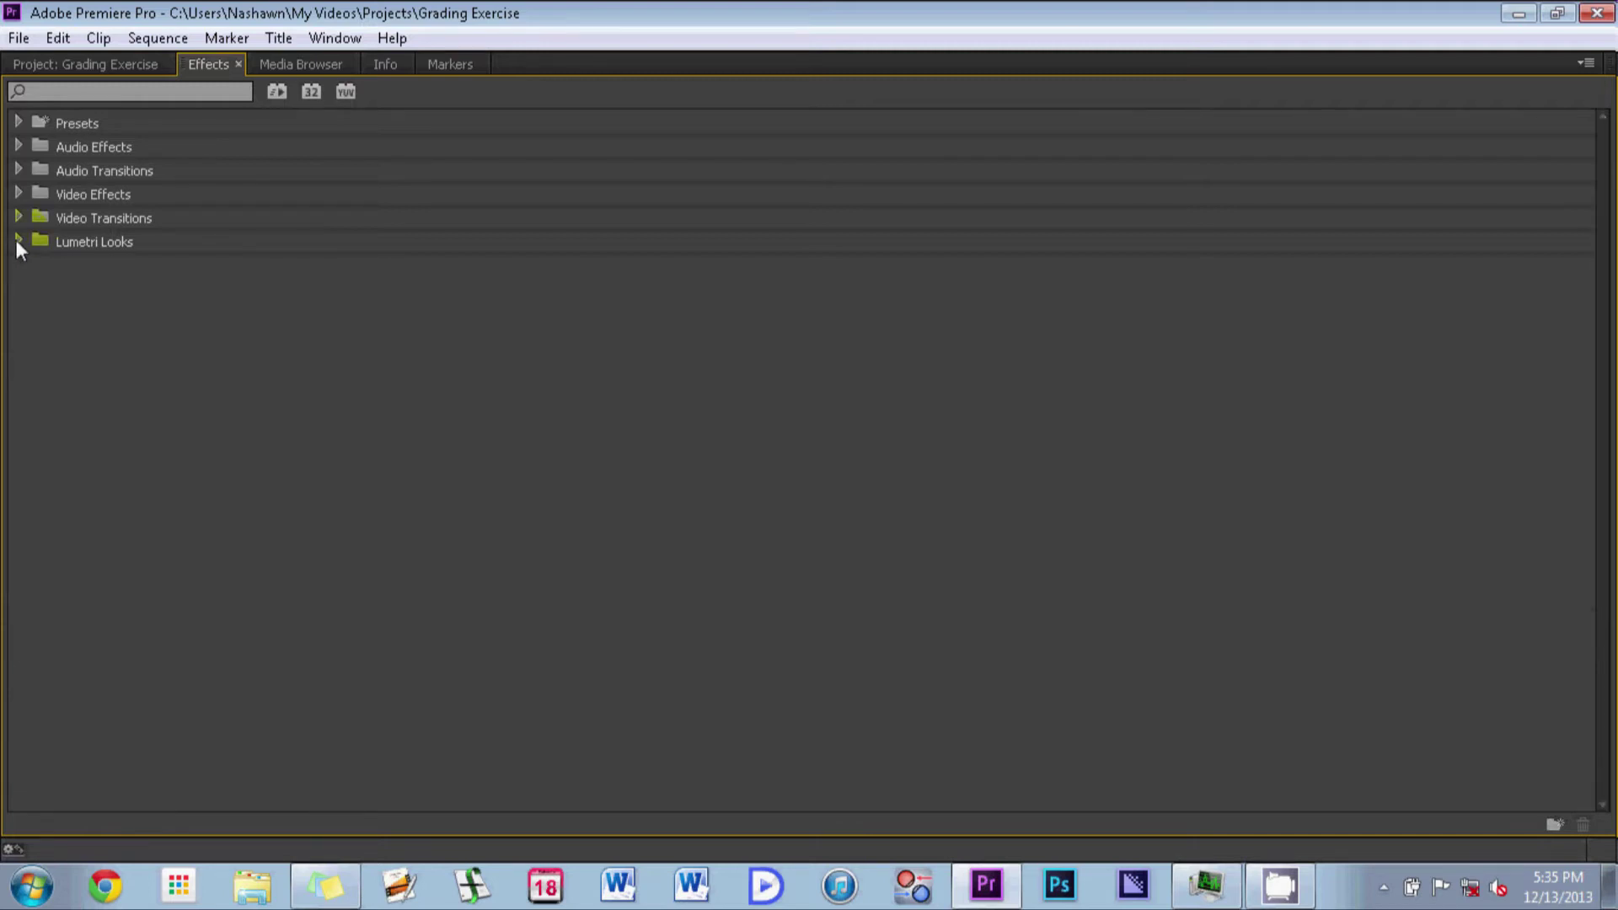
{"action": "left_click", "coordinate": [22, 190]}
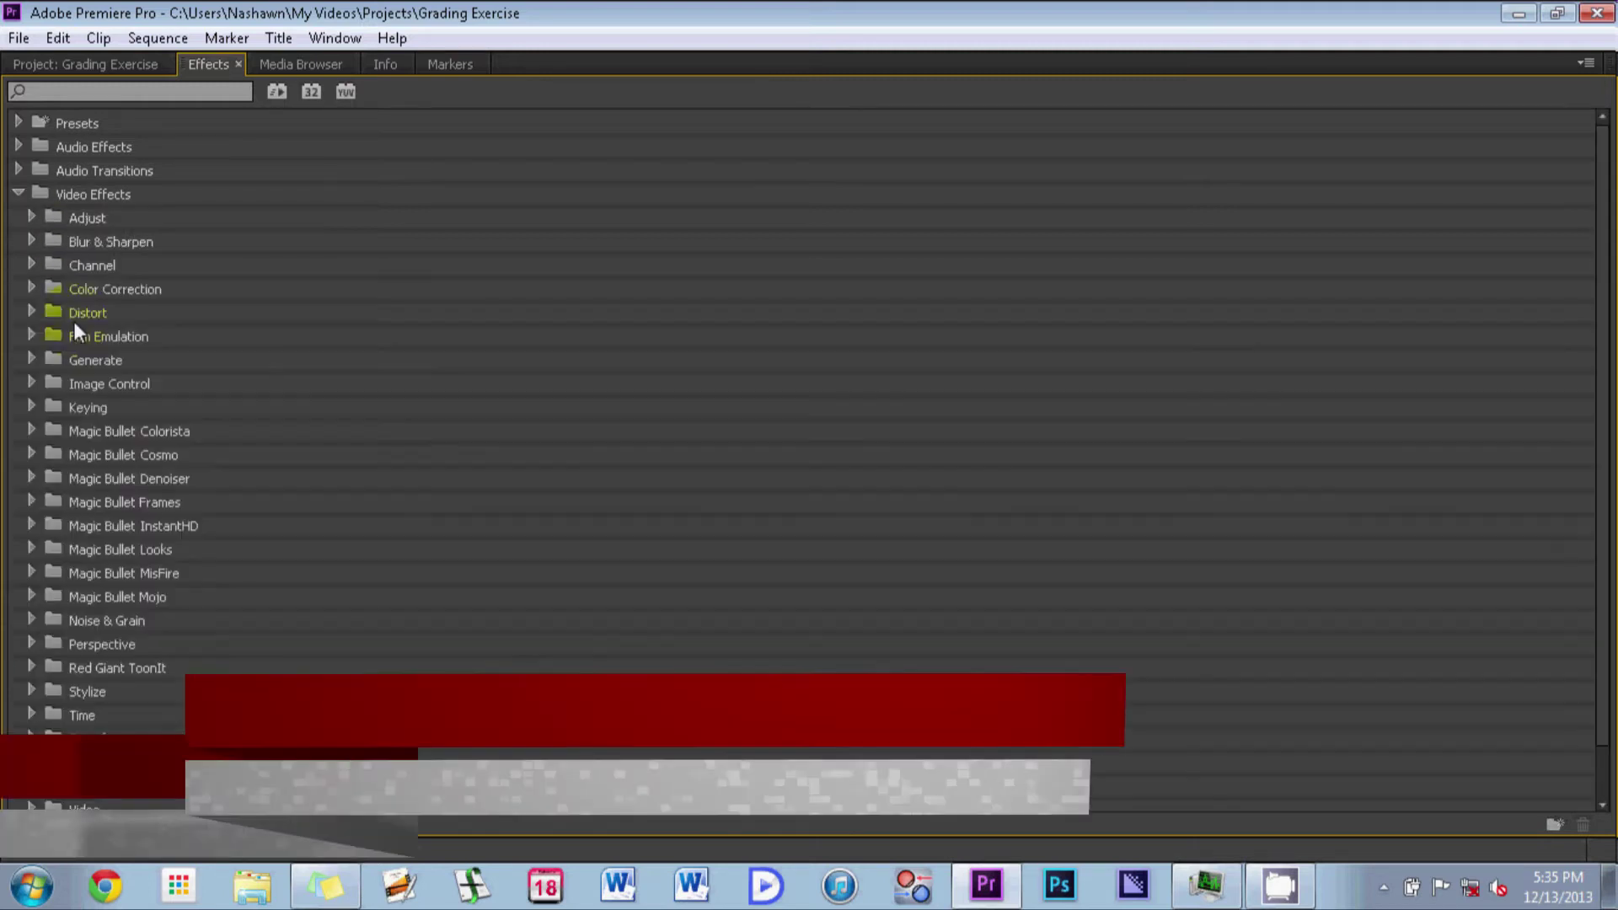
{"action": "left_click", "coordinate": [32, 288]}
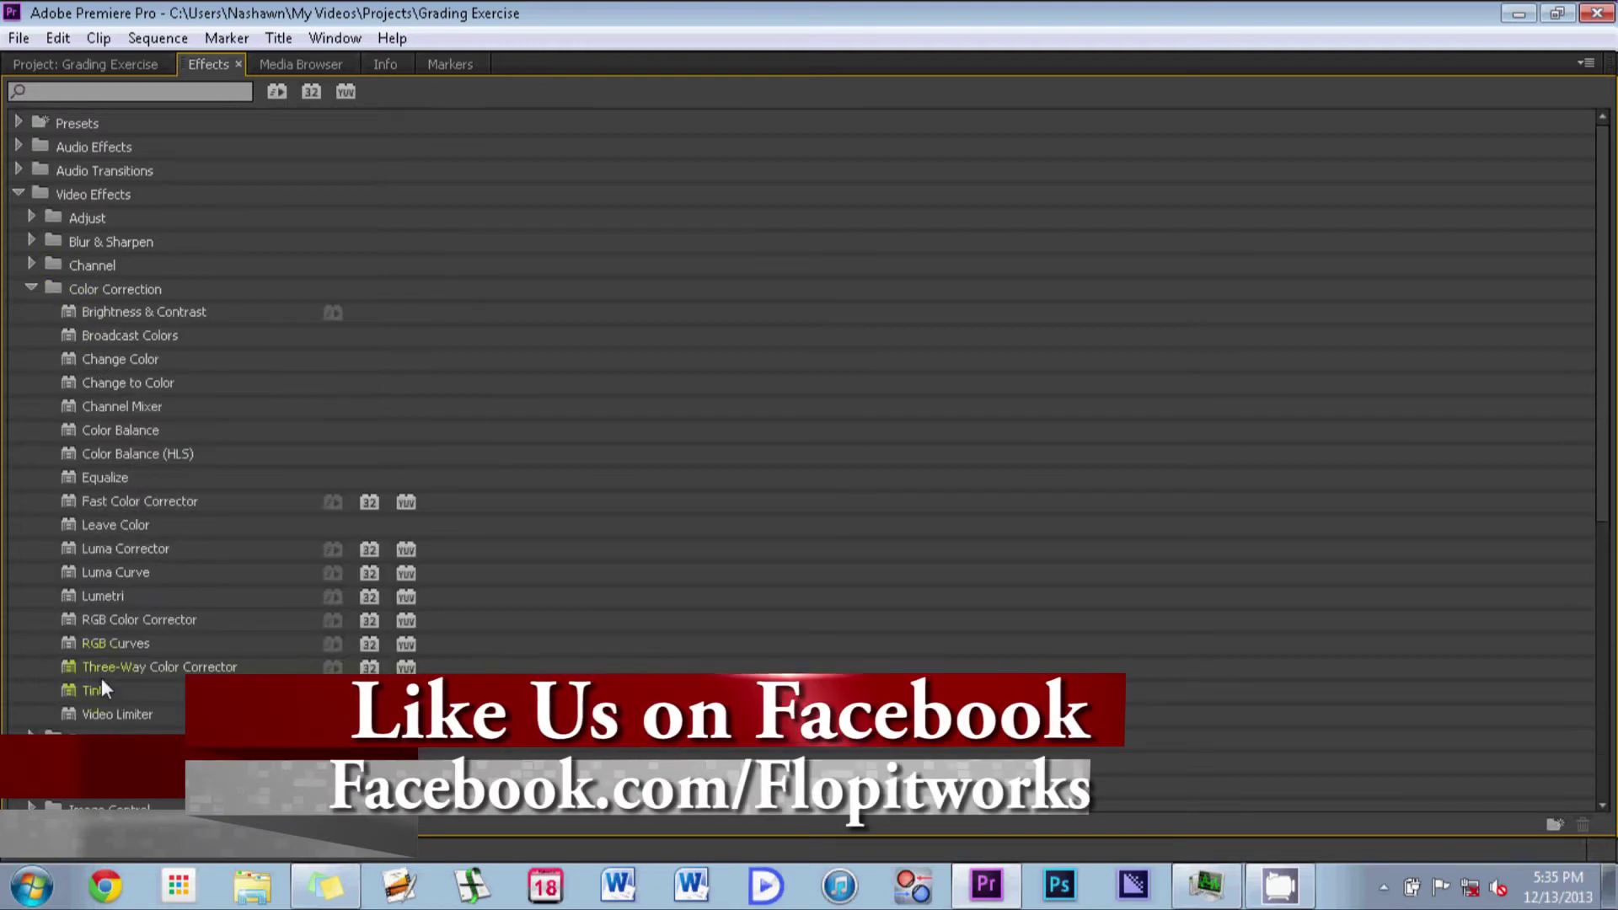
{"action": "left_click", "coordinate": [18, 193]}
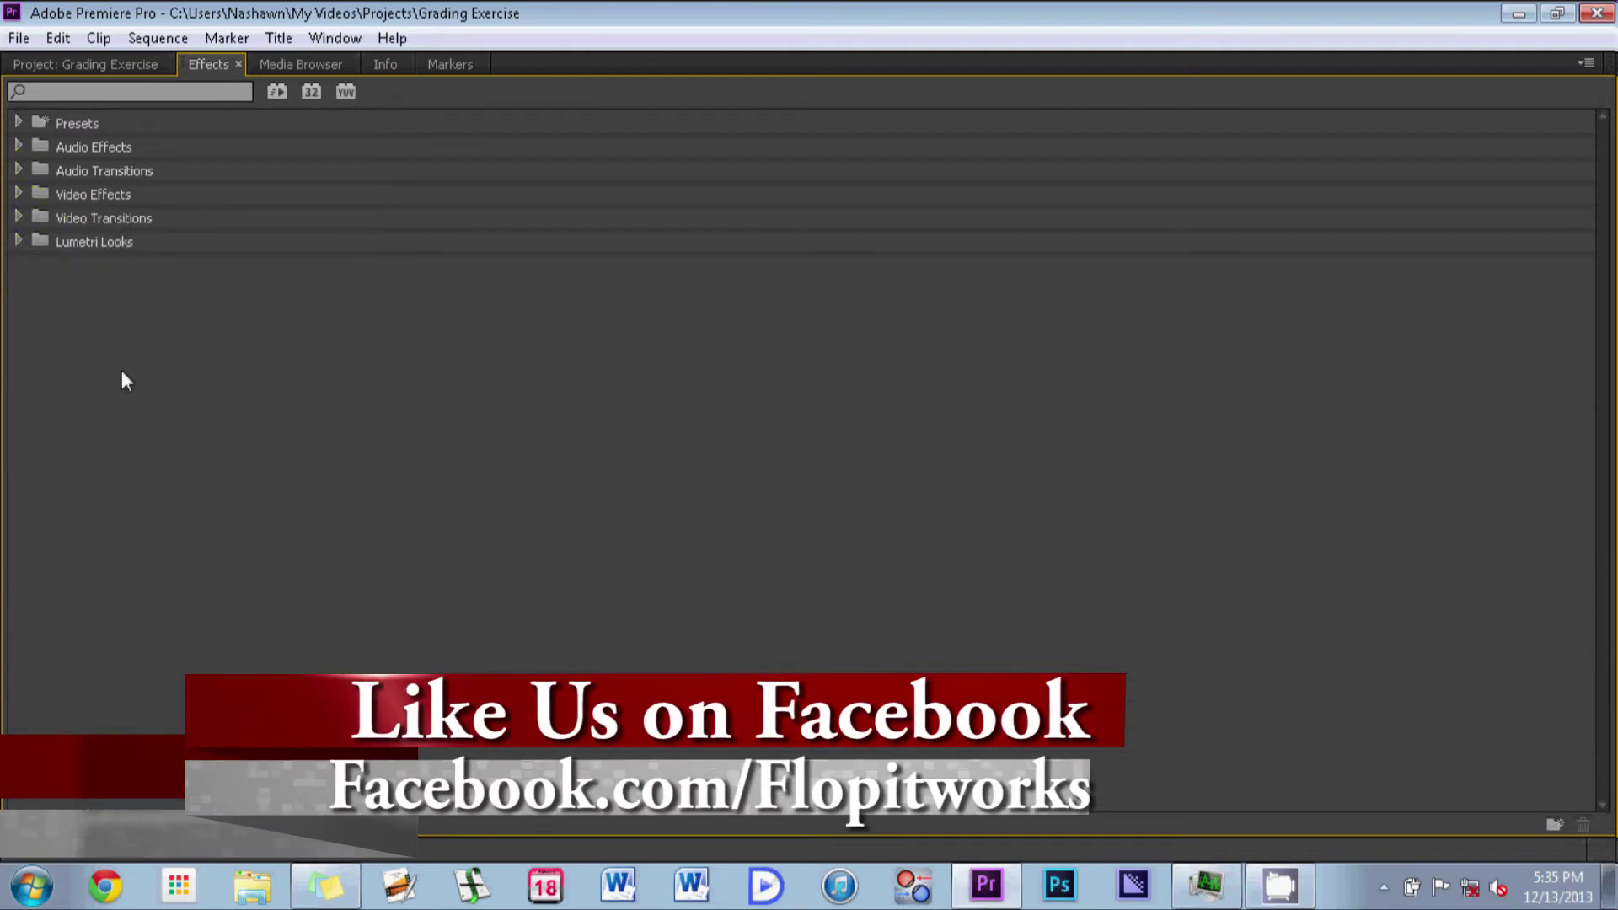
{"action": "key", "text": "grave"}
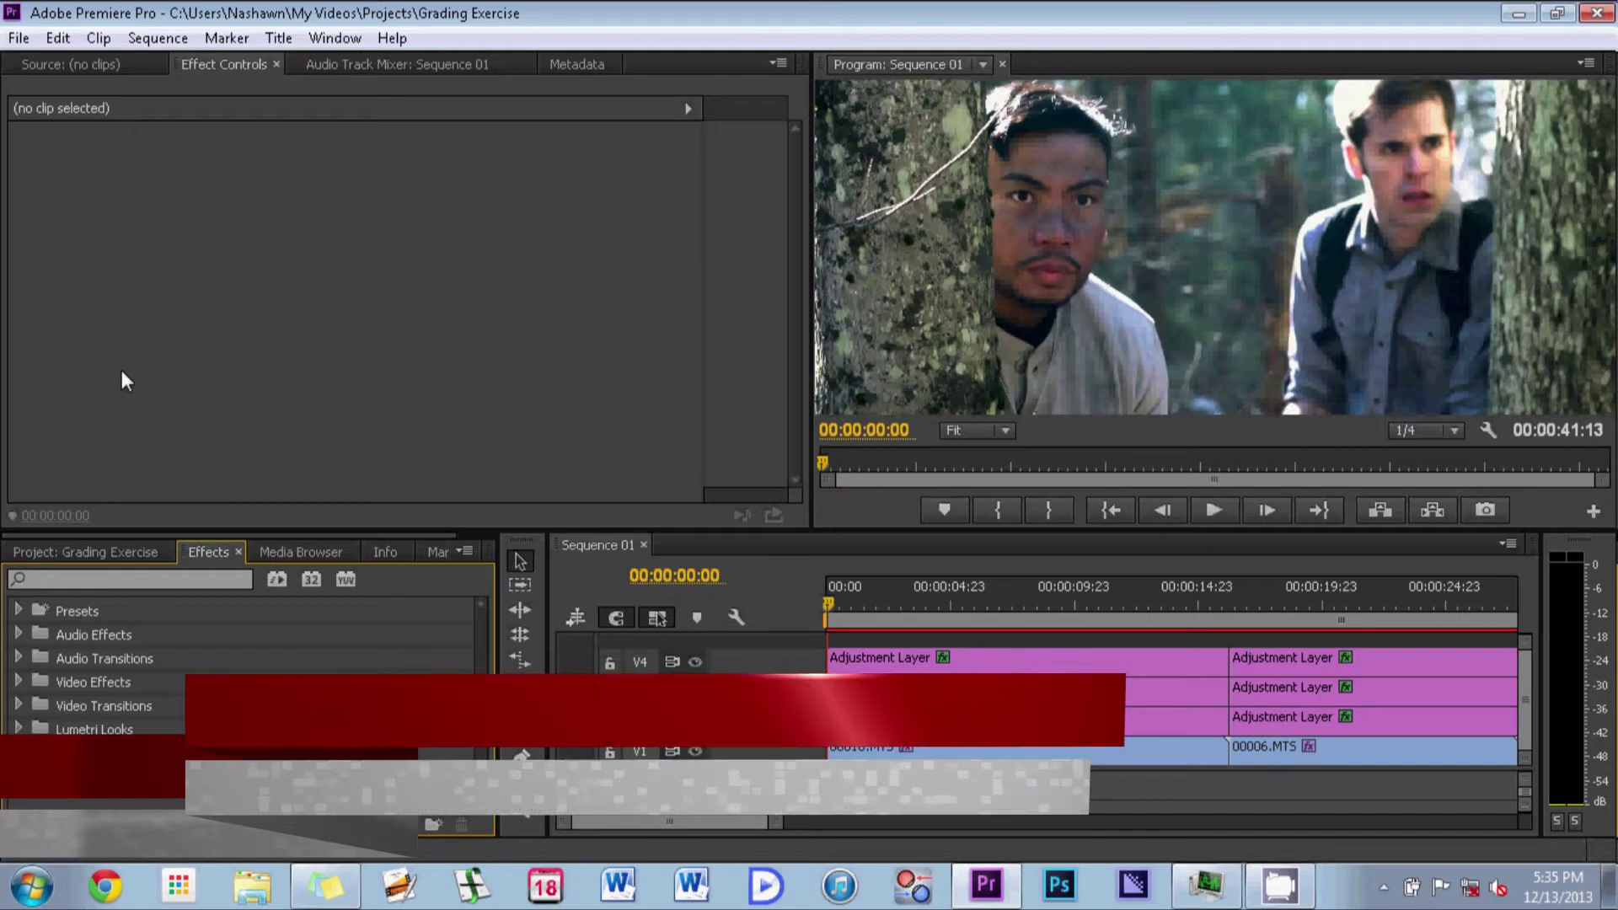
{"action": "left_click", "coordinate": [88, 556]}
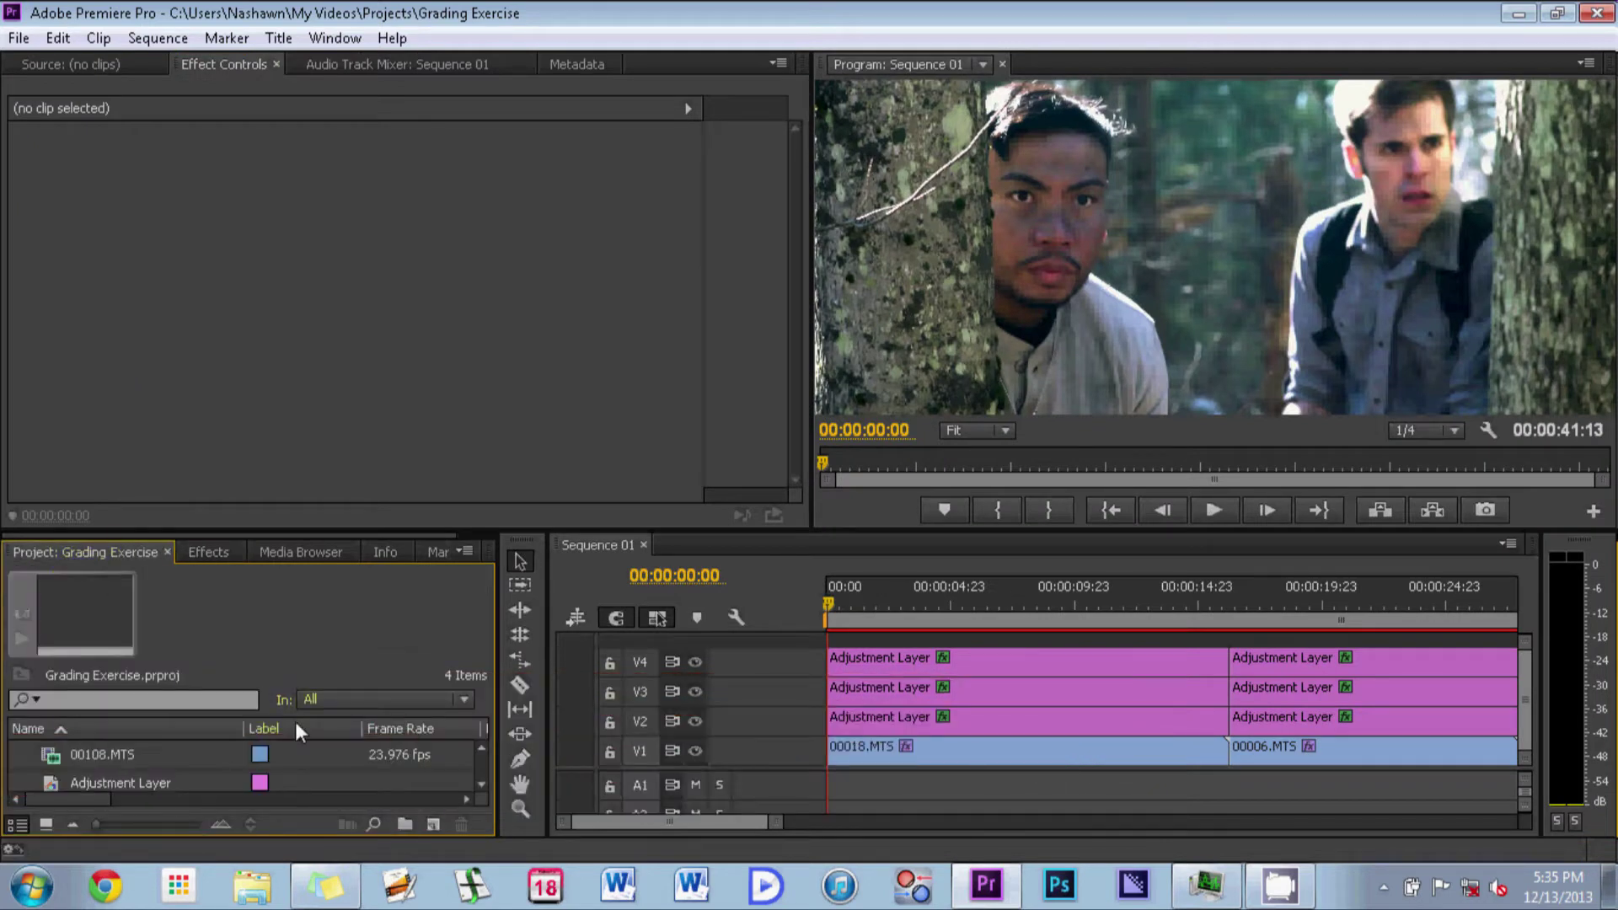
Load the Adjustment Layer into the Source monitor and inspect the clips on V1–V4
{"action": "left_click", "coordinate": [857, 659]}
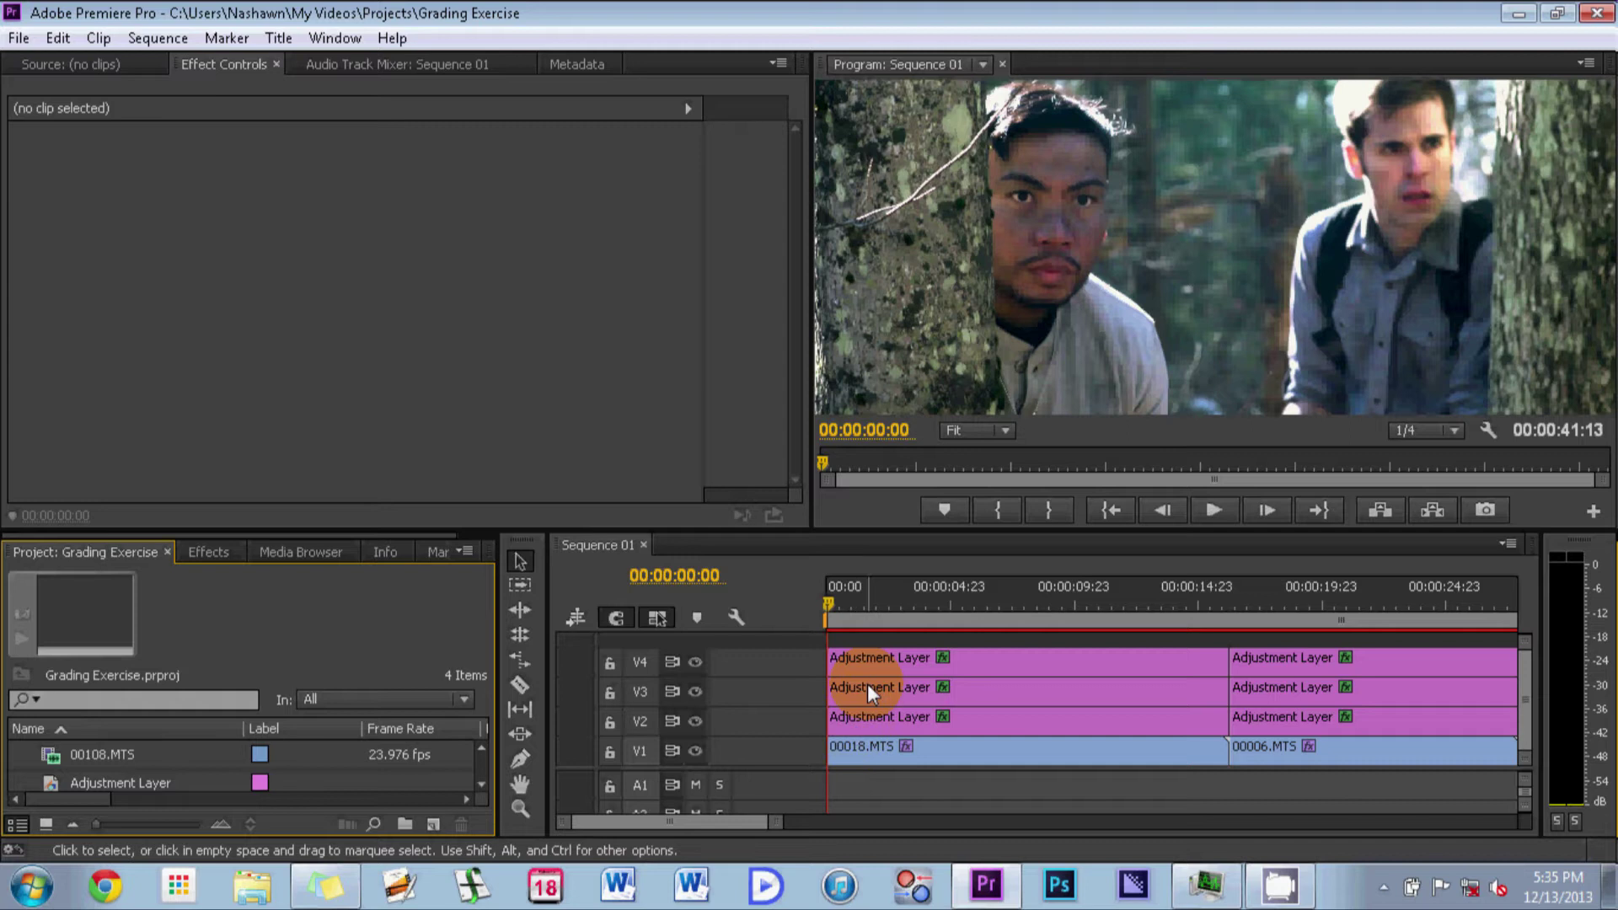
{"action": "left_click", "coordinate": [433, 824]}
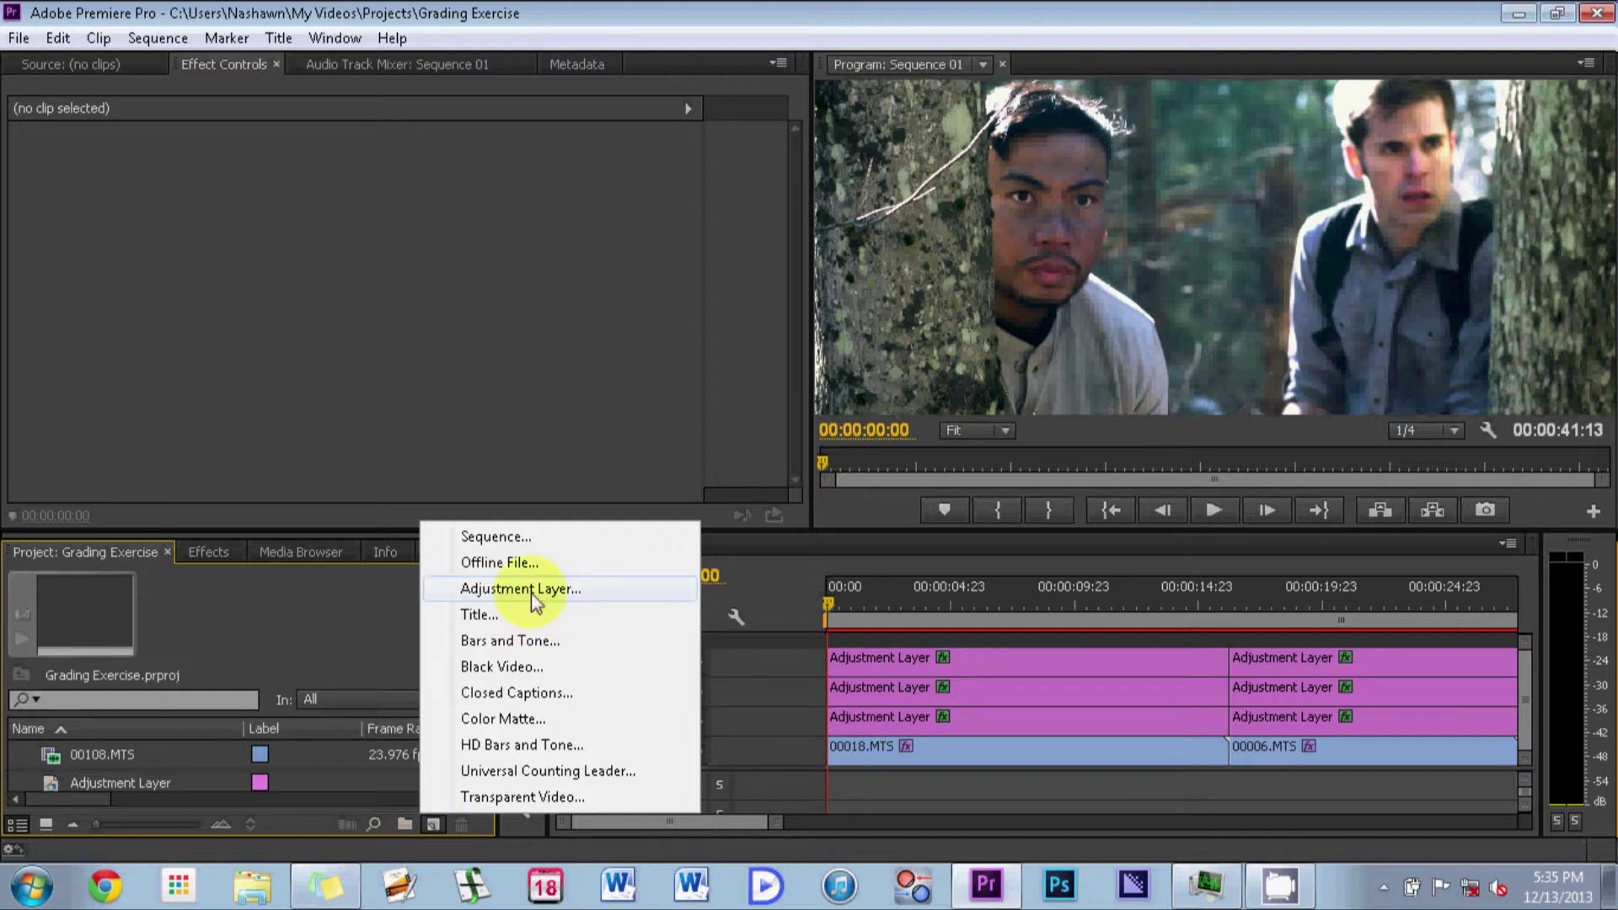
{"action": "left_click", "coordinate": [278, 647]}
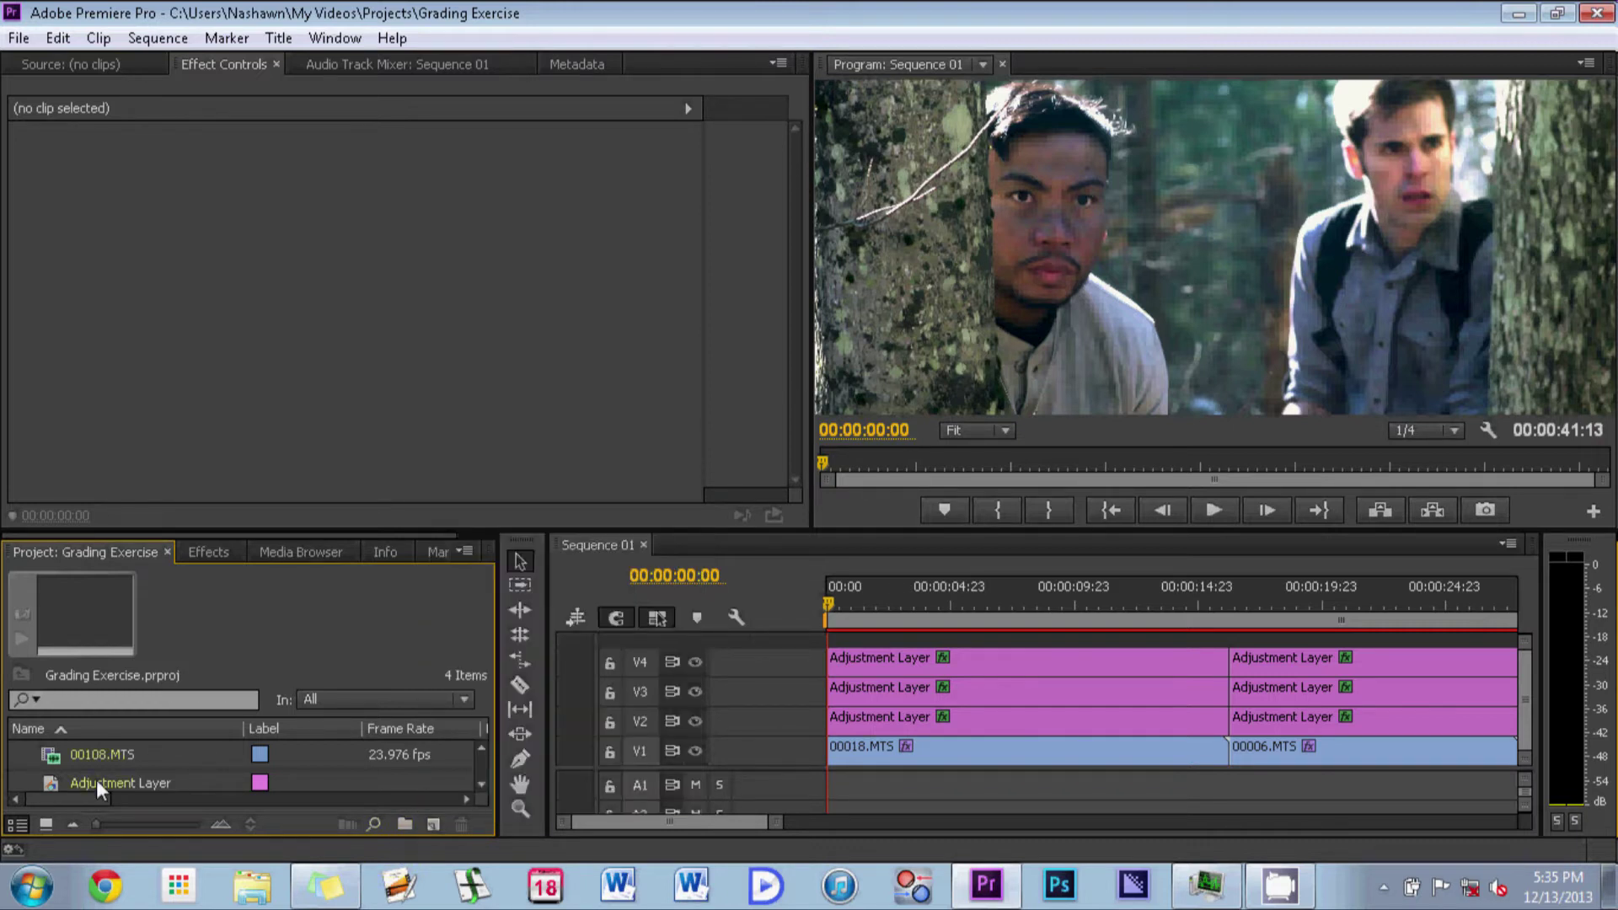
{"action": "double_click", "coordinate": [96, 781]}
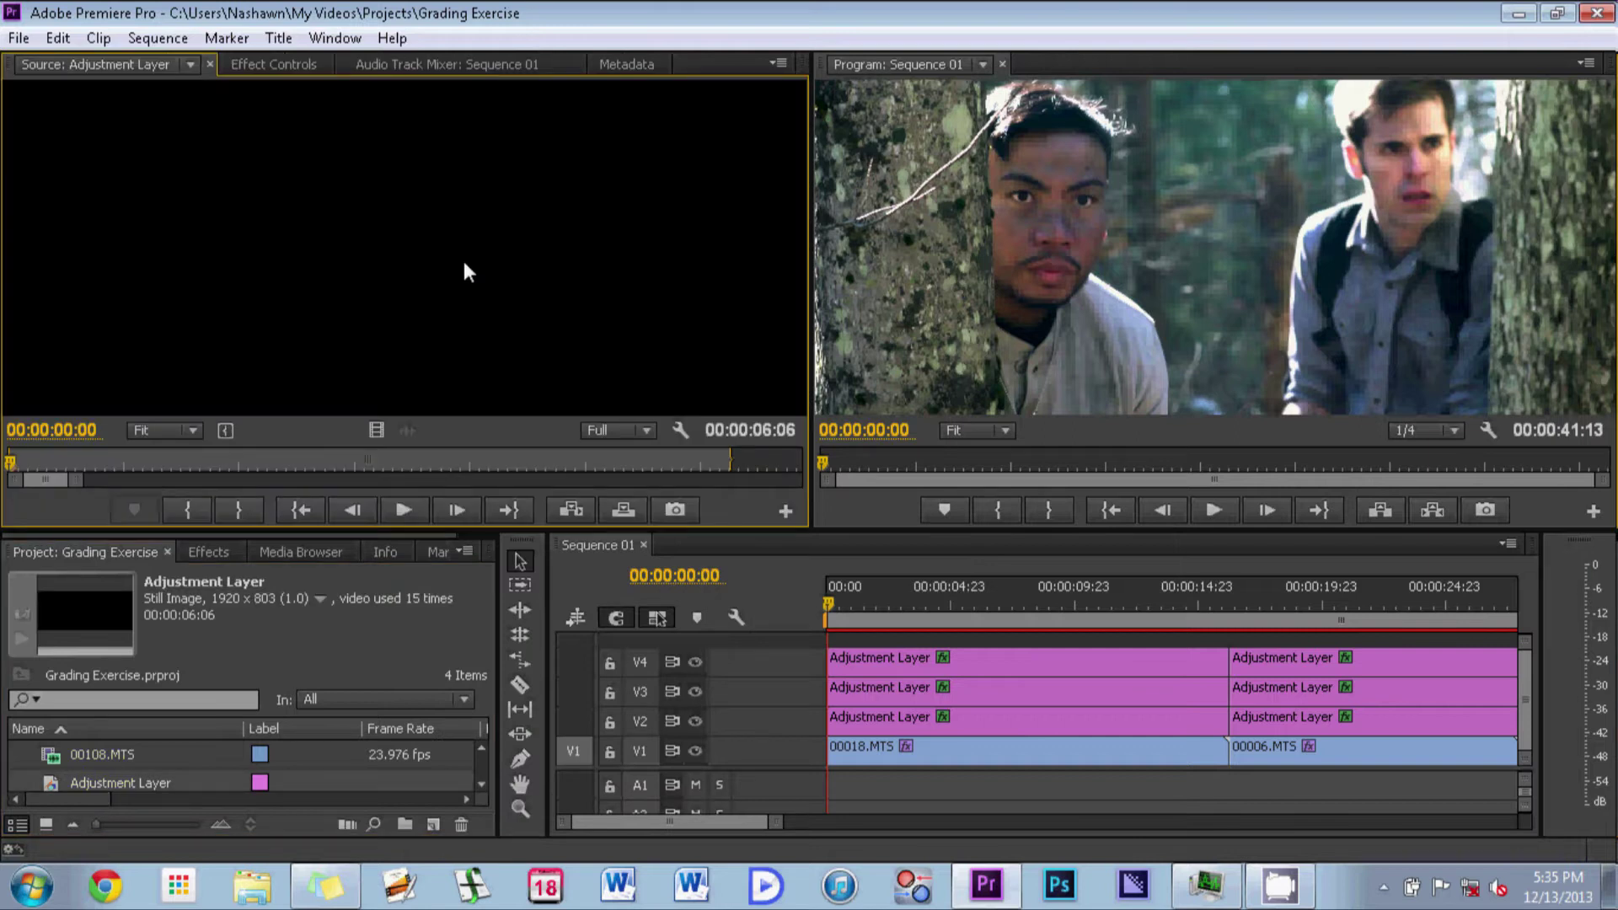
{"action": "left_click", "coordinate": [873, 750]}
{"action": "left_click", "coordinate": [834, 626]}
{"action": "left_click", "coordinate": [861, 714]}
{"action": "left_click", "coordinate": [866, 750]}
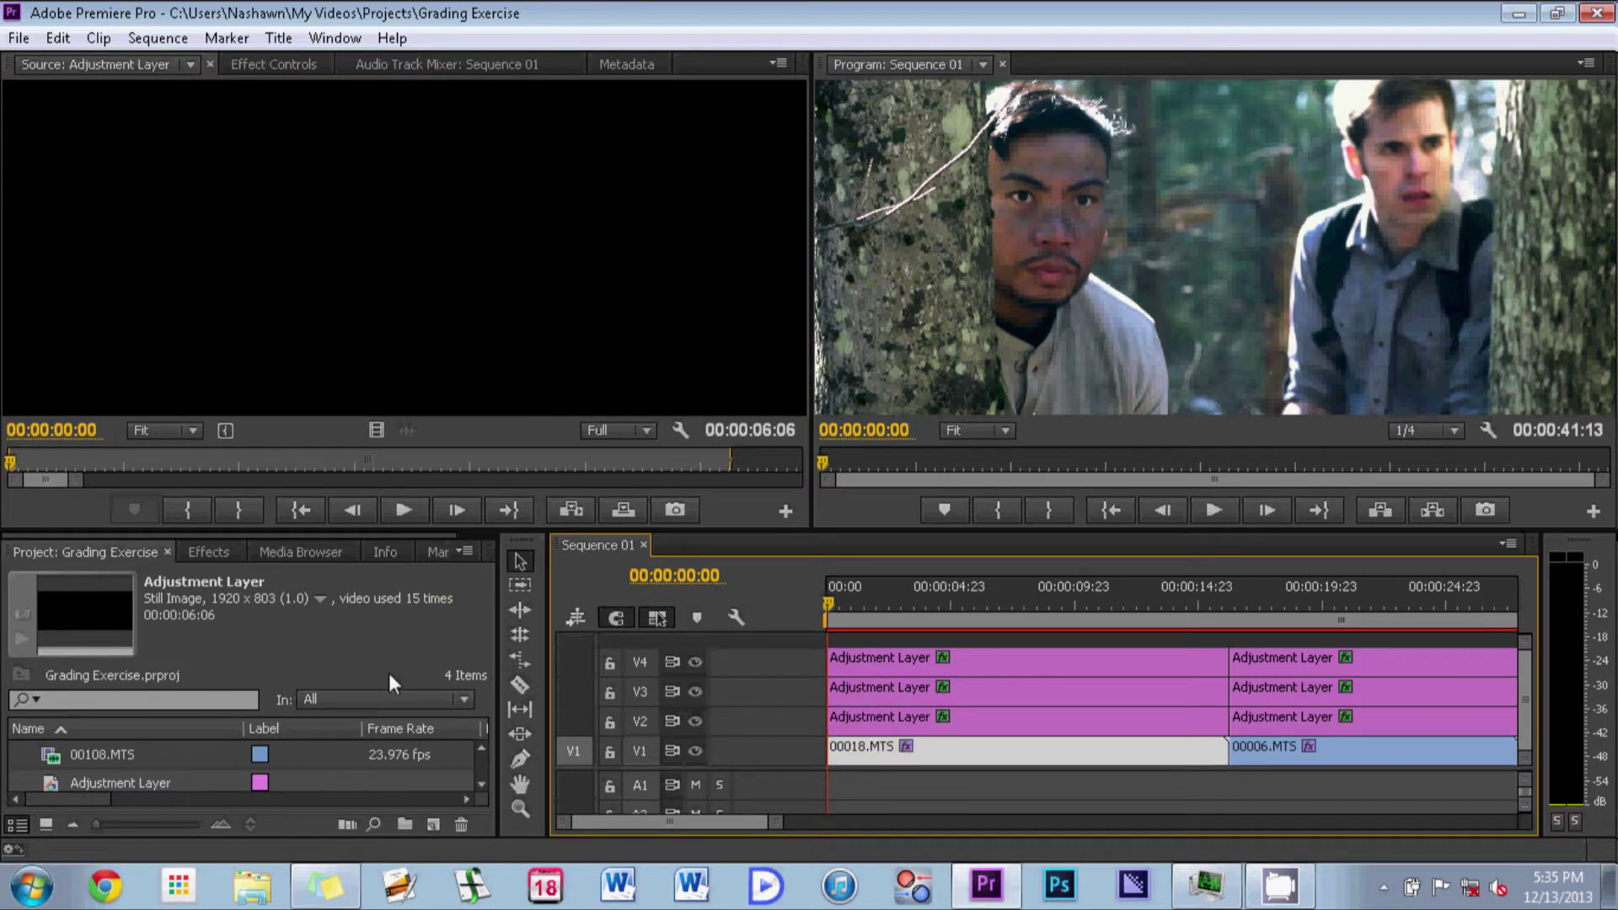
Hide tracks V4, V3 and V2 so ungraded 00018.MTS shows in the program view
{"action": "left_click", "coordinate": [695, 663]}
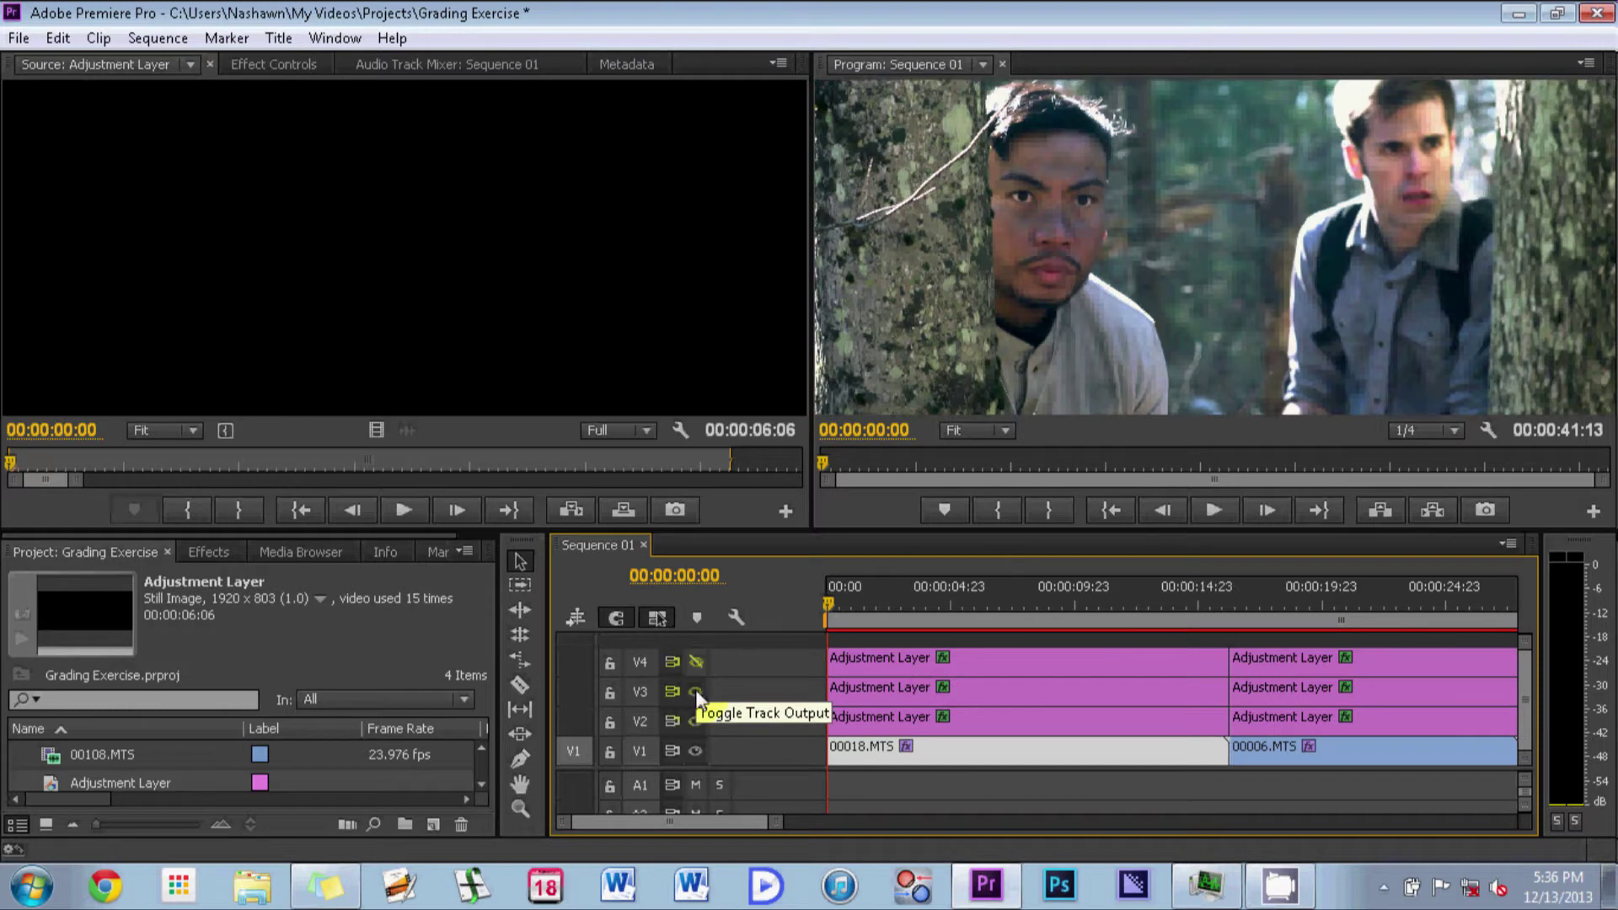
{"action": "left_click", "coordinate": [695, 692]}
{"action": "left_click", "coordinate": [695, 721]}
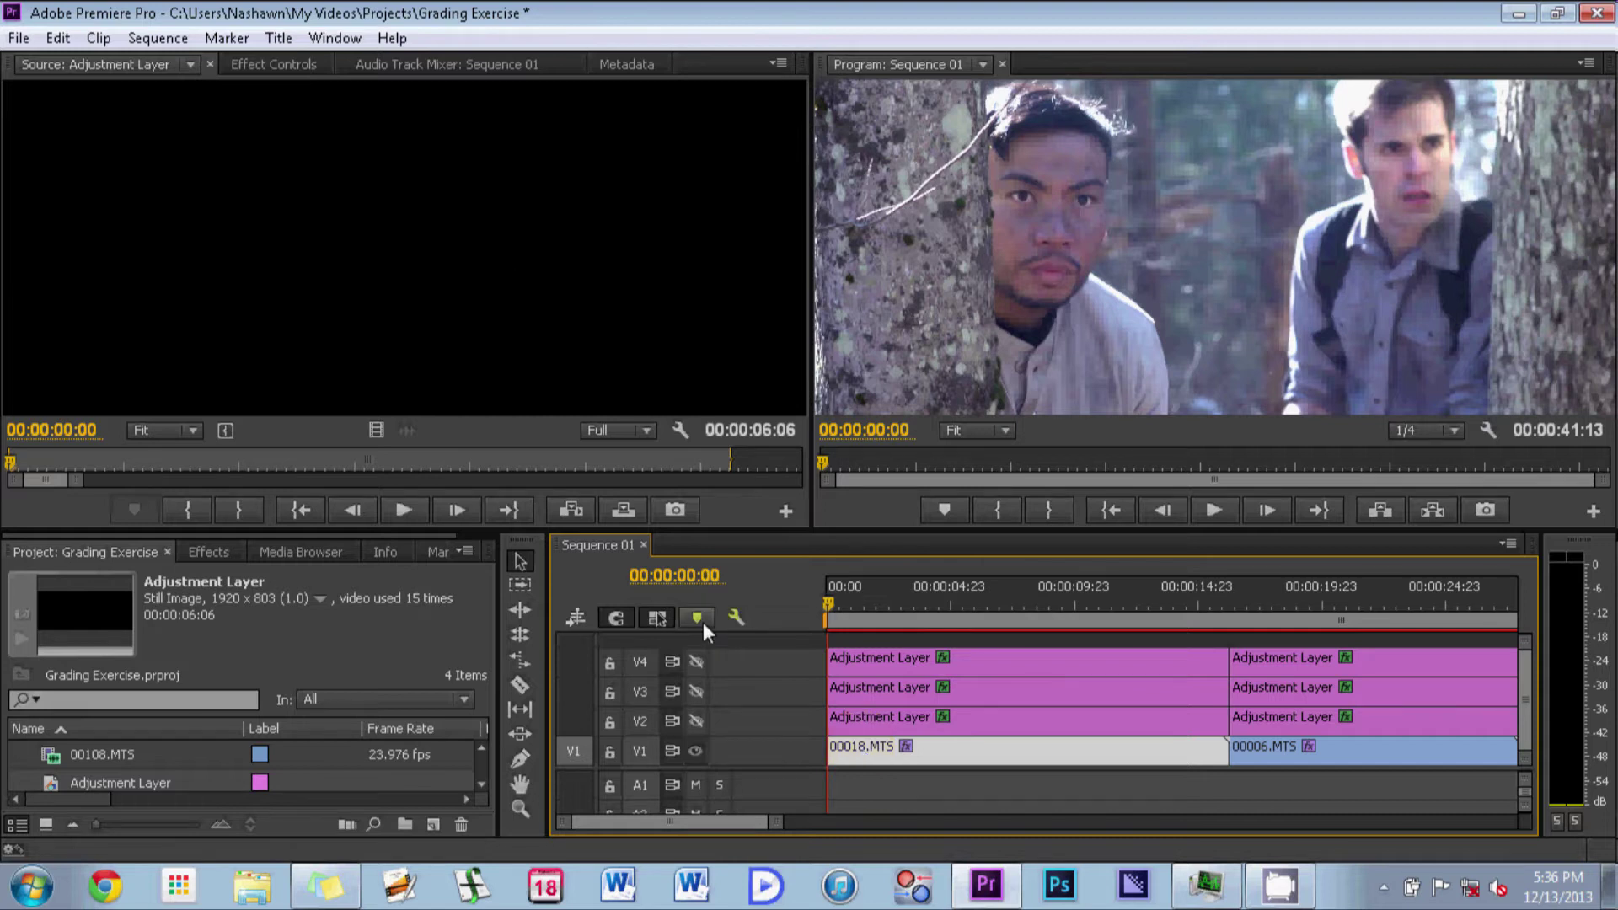
{"action": "left_click", "coordinate": [853, 741]}
Filter the Effects panel for 'looks' and apply Magic Bullet Looks to 00018.MTS on V1
{"action": "left_click", "coordinate": [212, 555]}
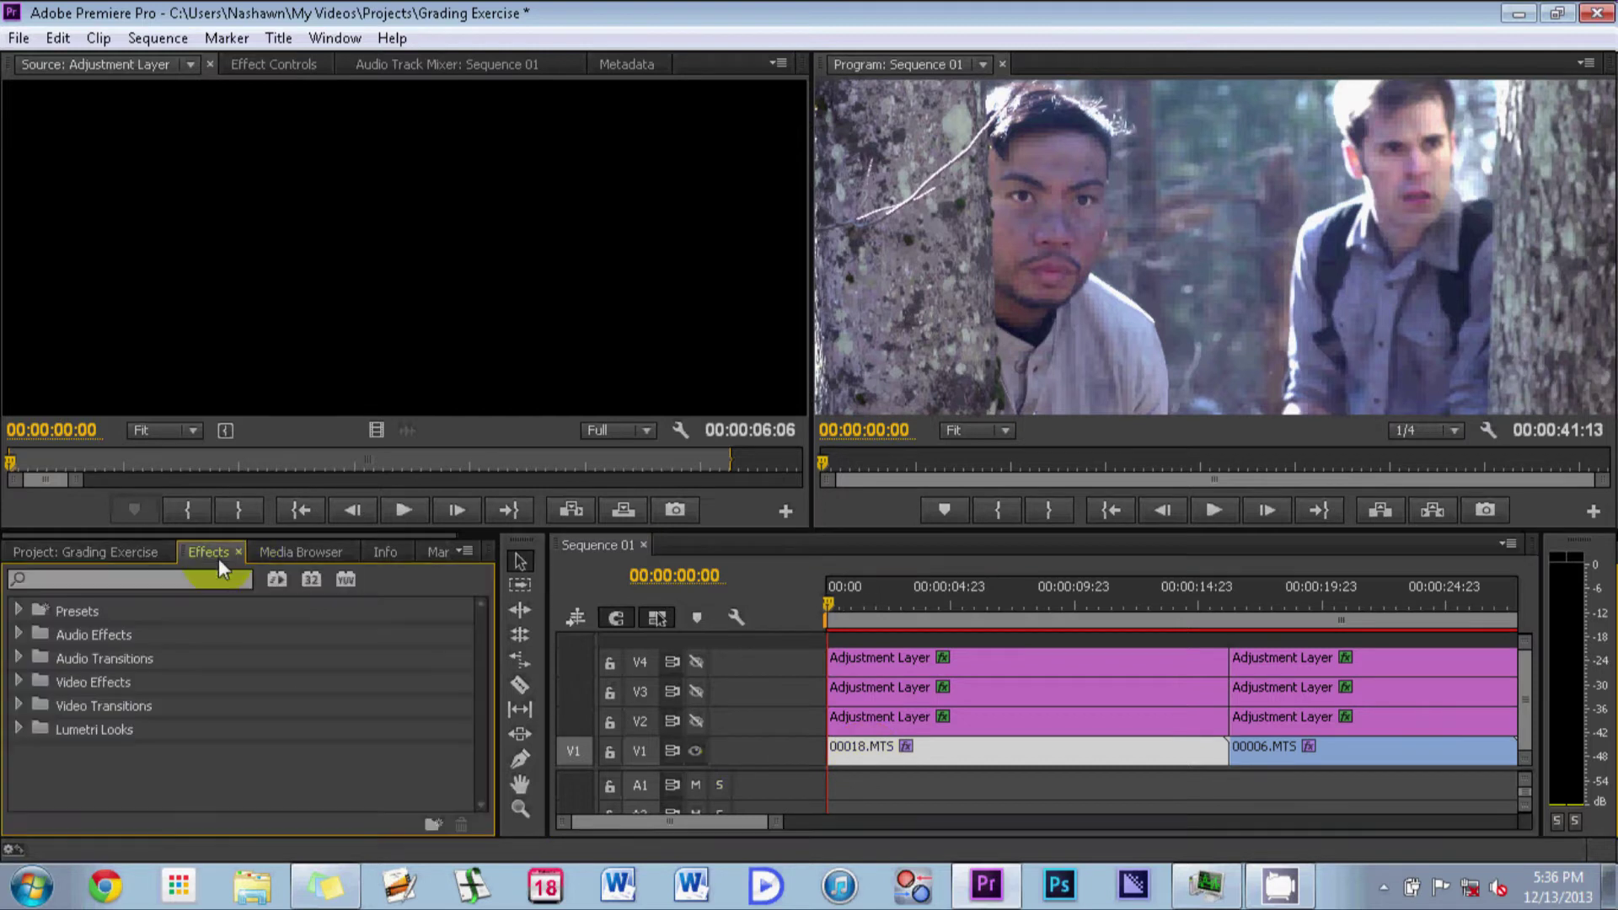
{"action": "left_click", "coordinate": [693, 717]}
{"action": "left_click", "coordinate": [123, 577]}
{"action": "type", "text": "look"}
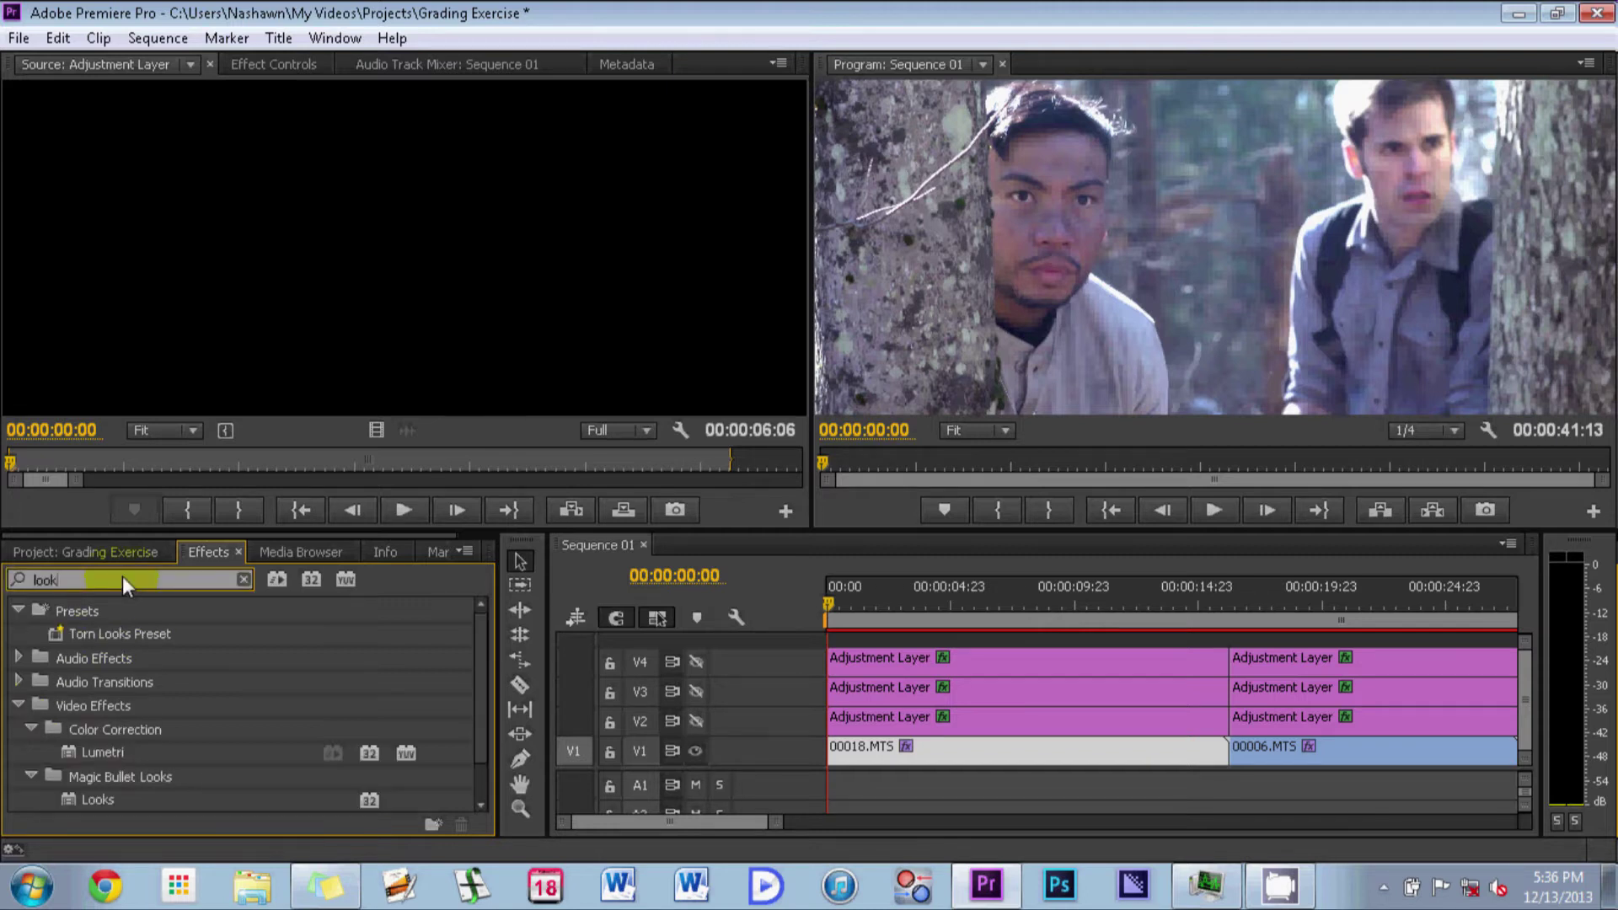
{"action": "type", "text": "s"}
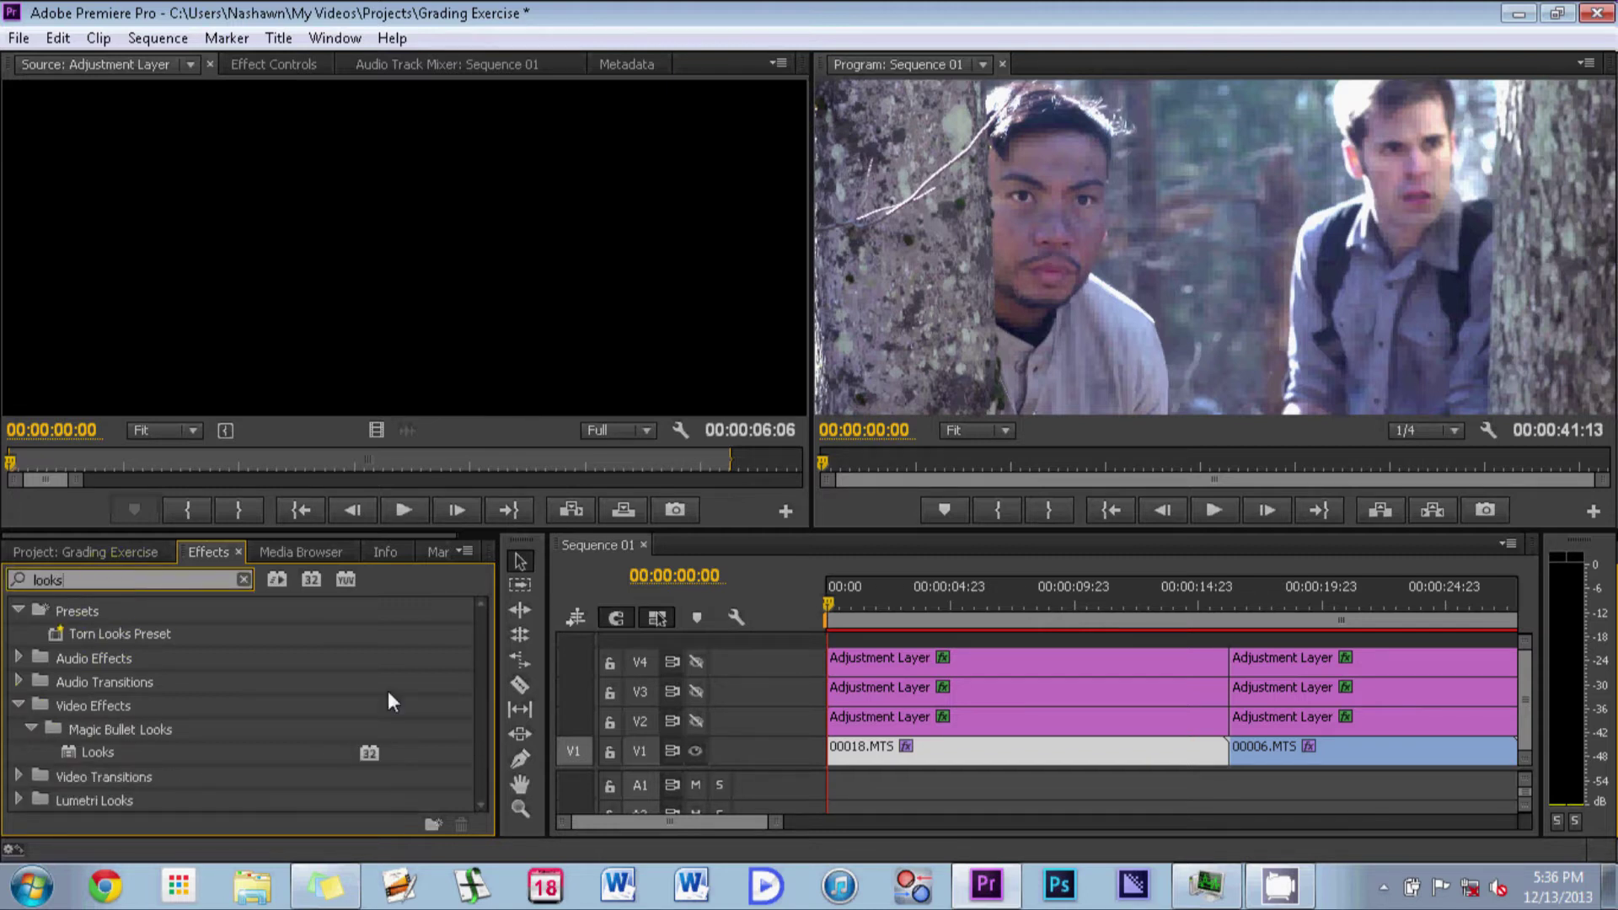
{"action": "left_click", "coordinate": [285, 70]}
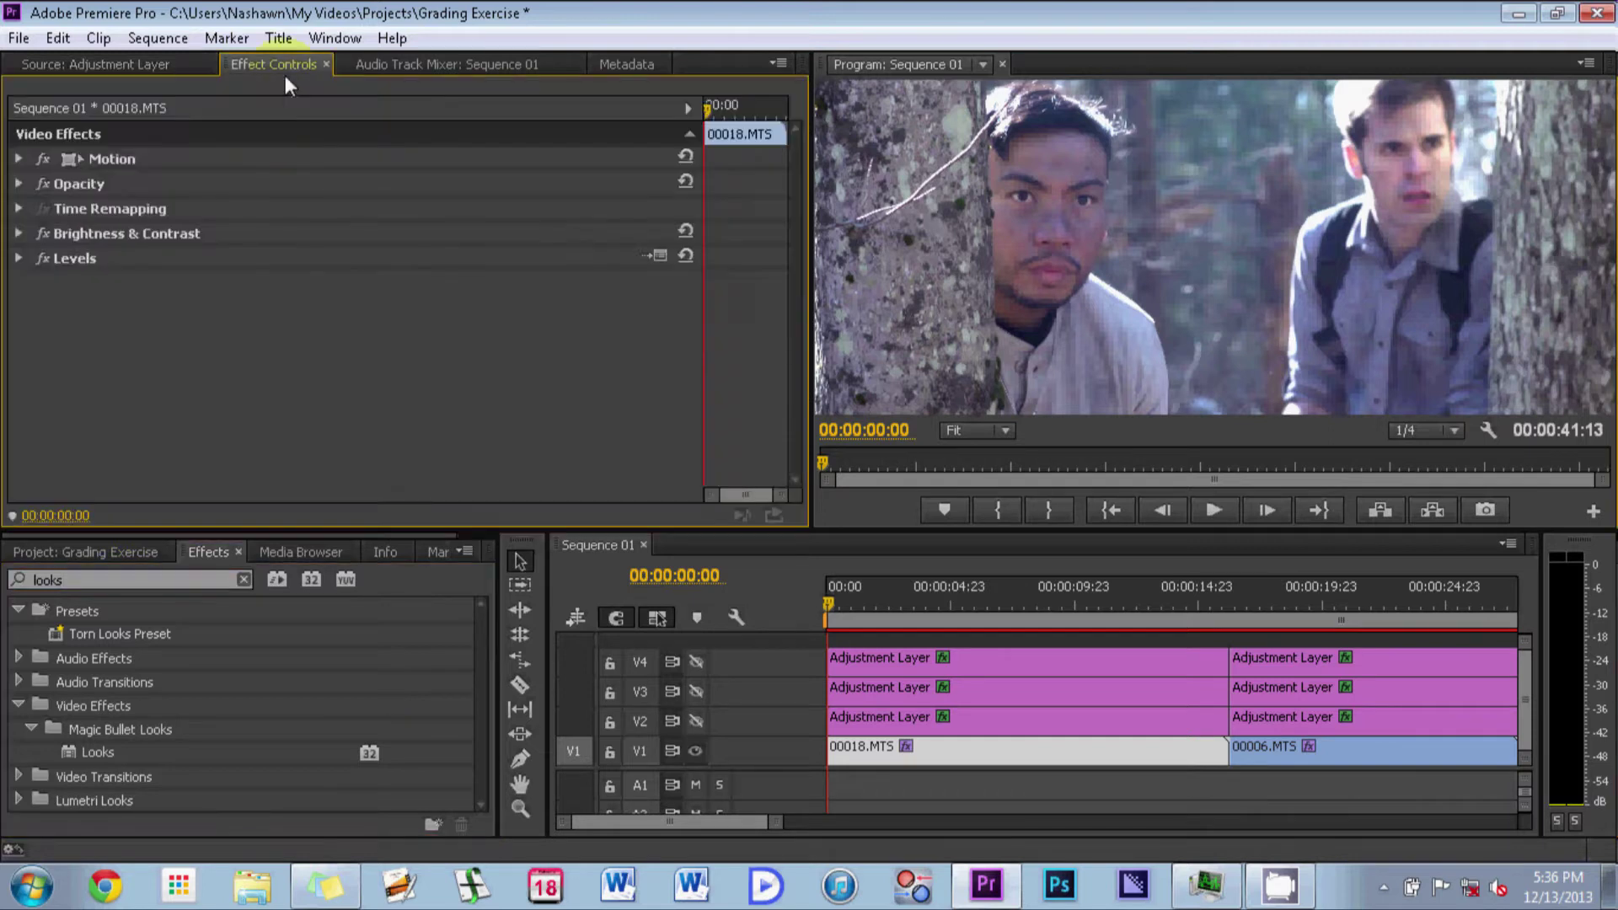
{"action": "left_click", "coordinate": [922, 755]}
{"action": "left_click", "coordinate": [78, 753]}
{"action": "double_click", "coordinate": [76, 751]}
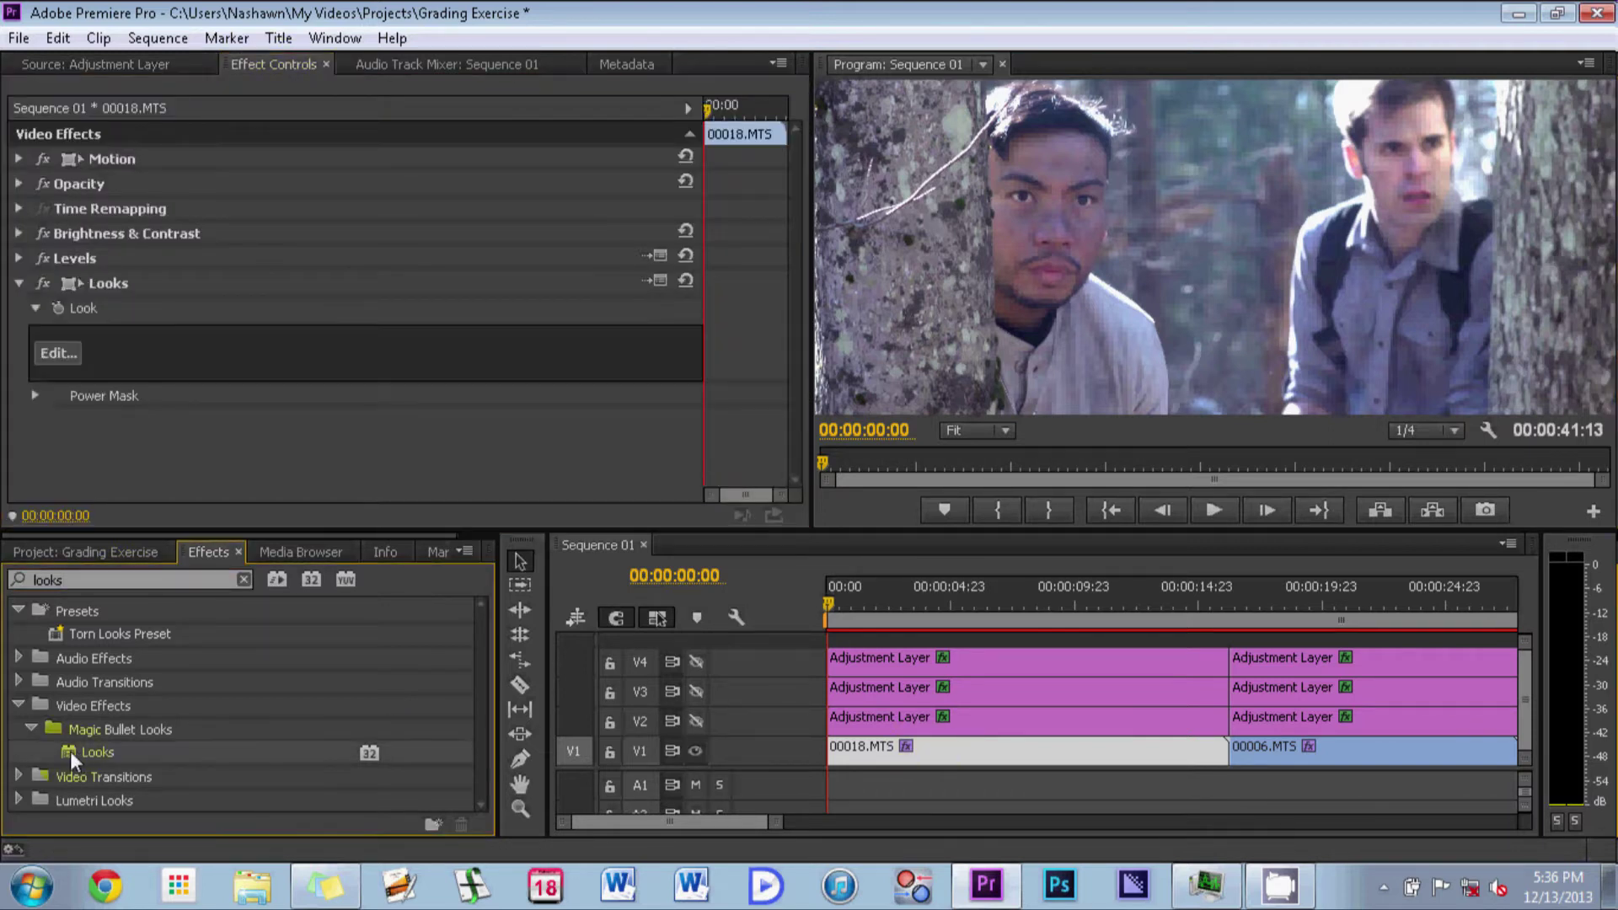
Open the Looks editor and scroll the preset browser to Shawn Lights Presets
{"action": "left_click", "coordinate": [59, 352]}
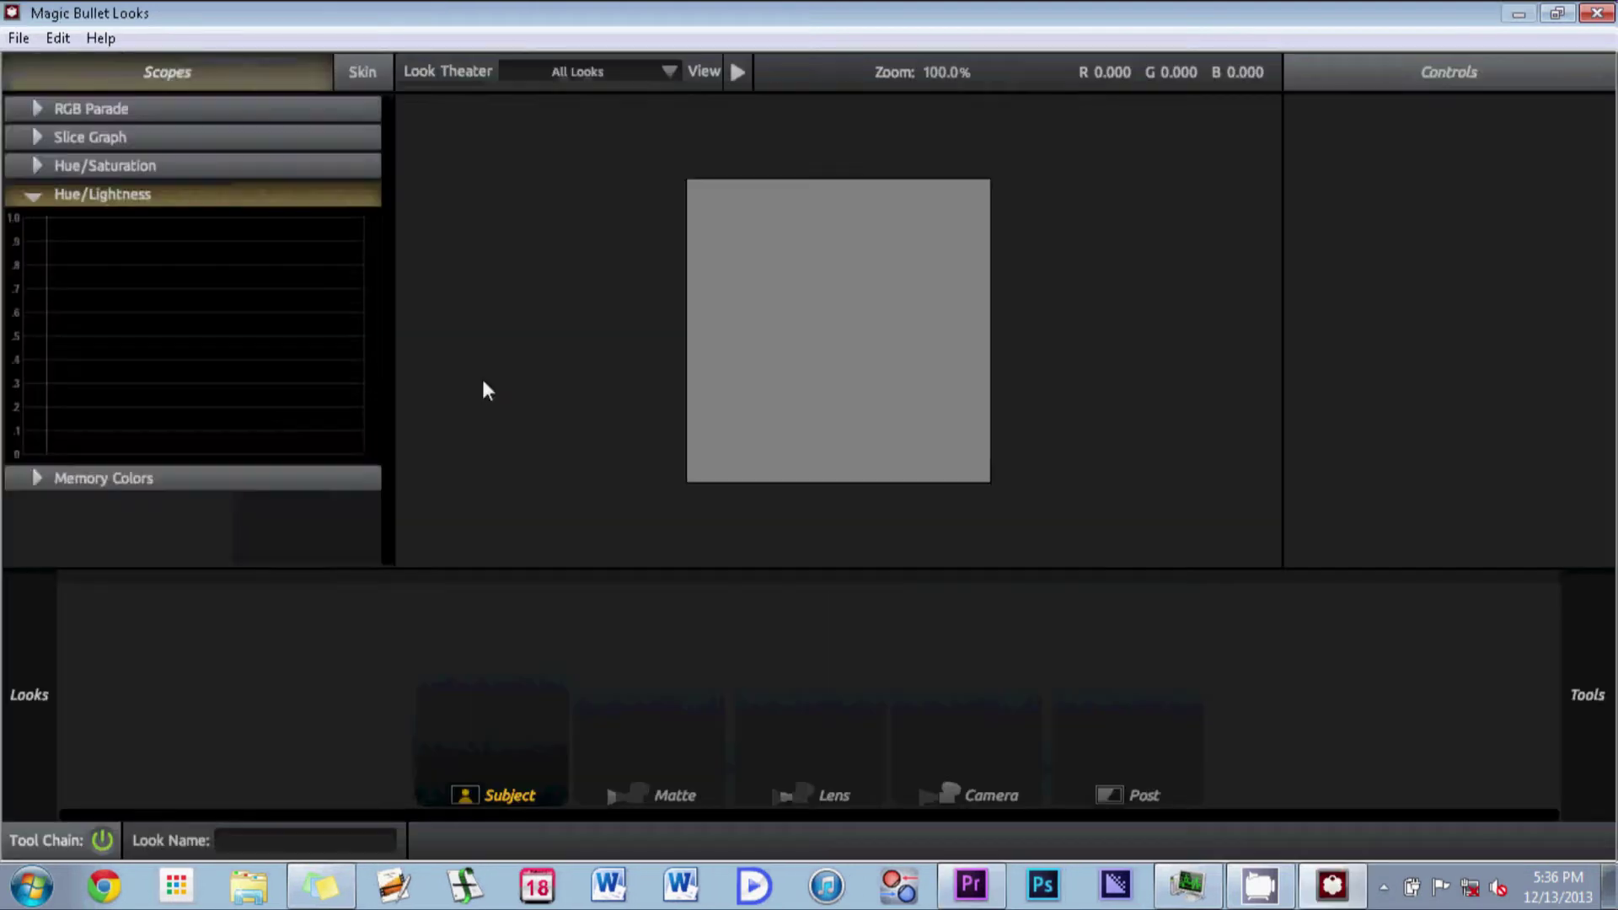
{"action": "left_click", "coordinate": [482, 379]}
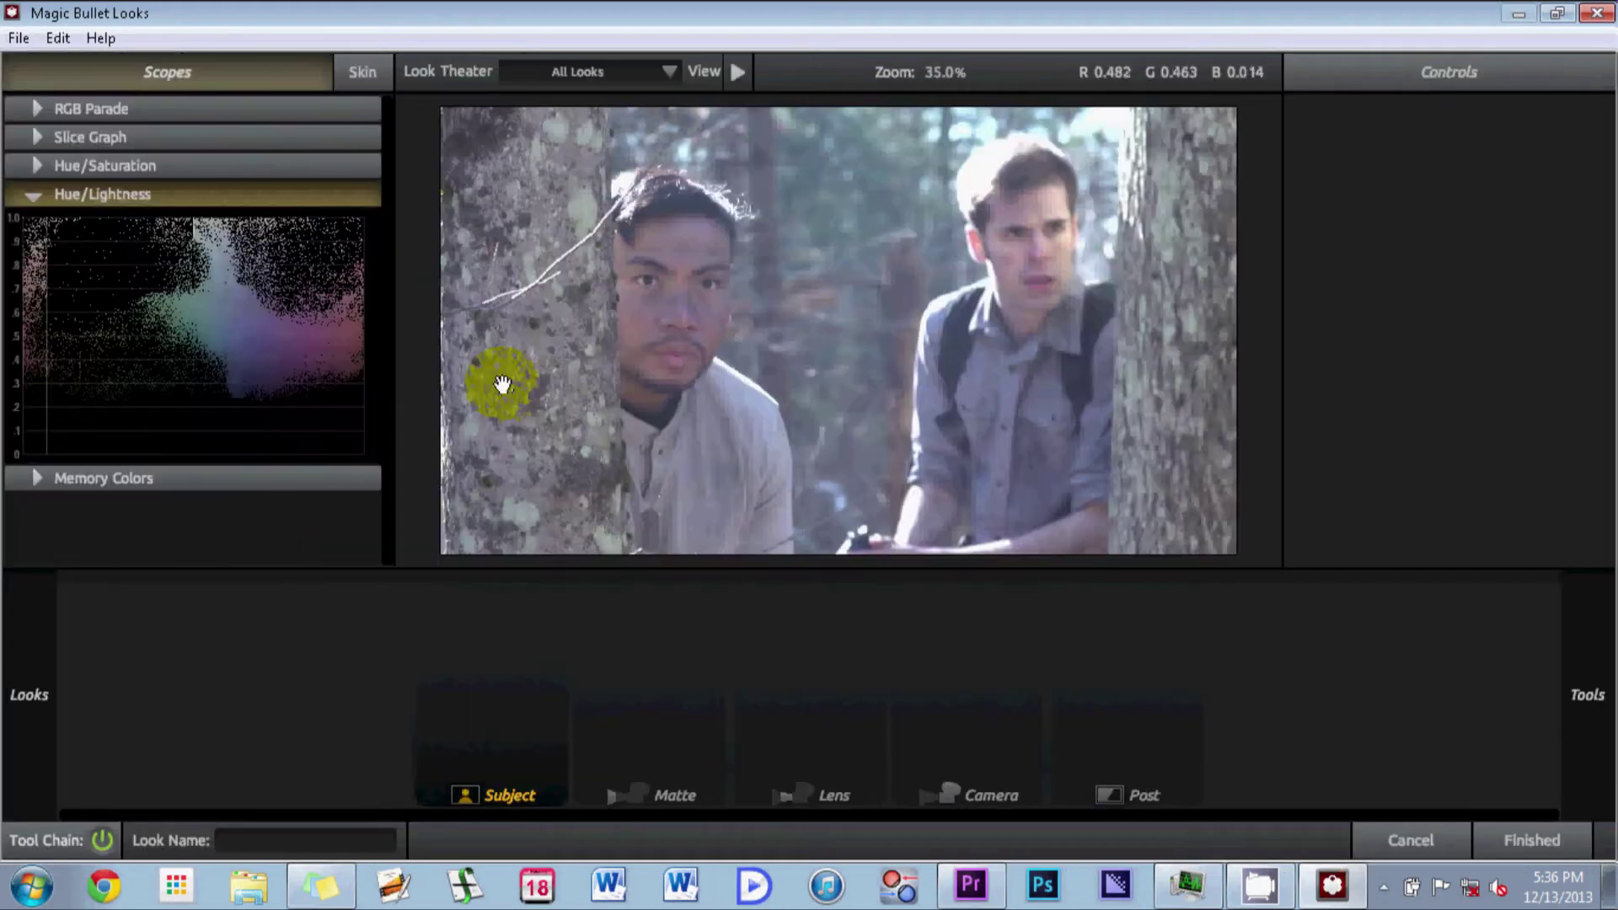
{"action": "mouse_move", "coordinate": [3, 678]}
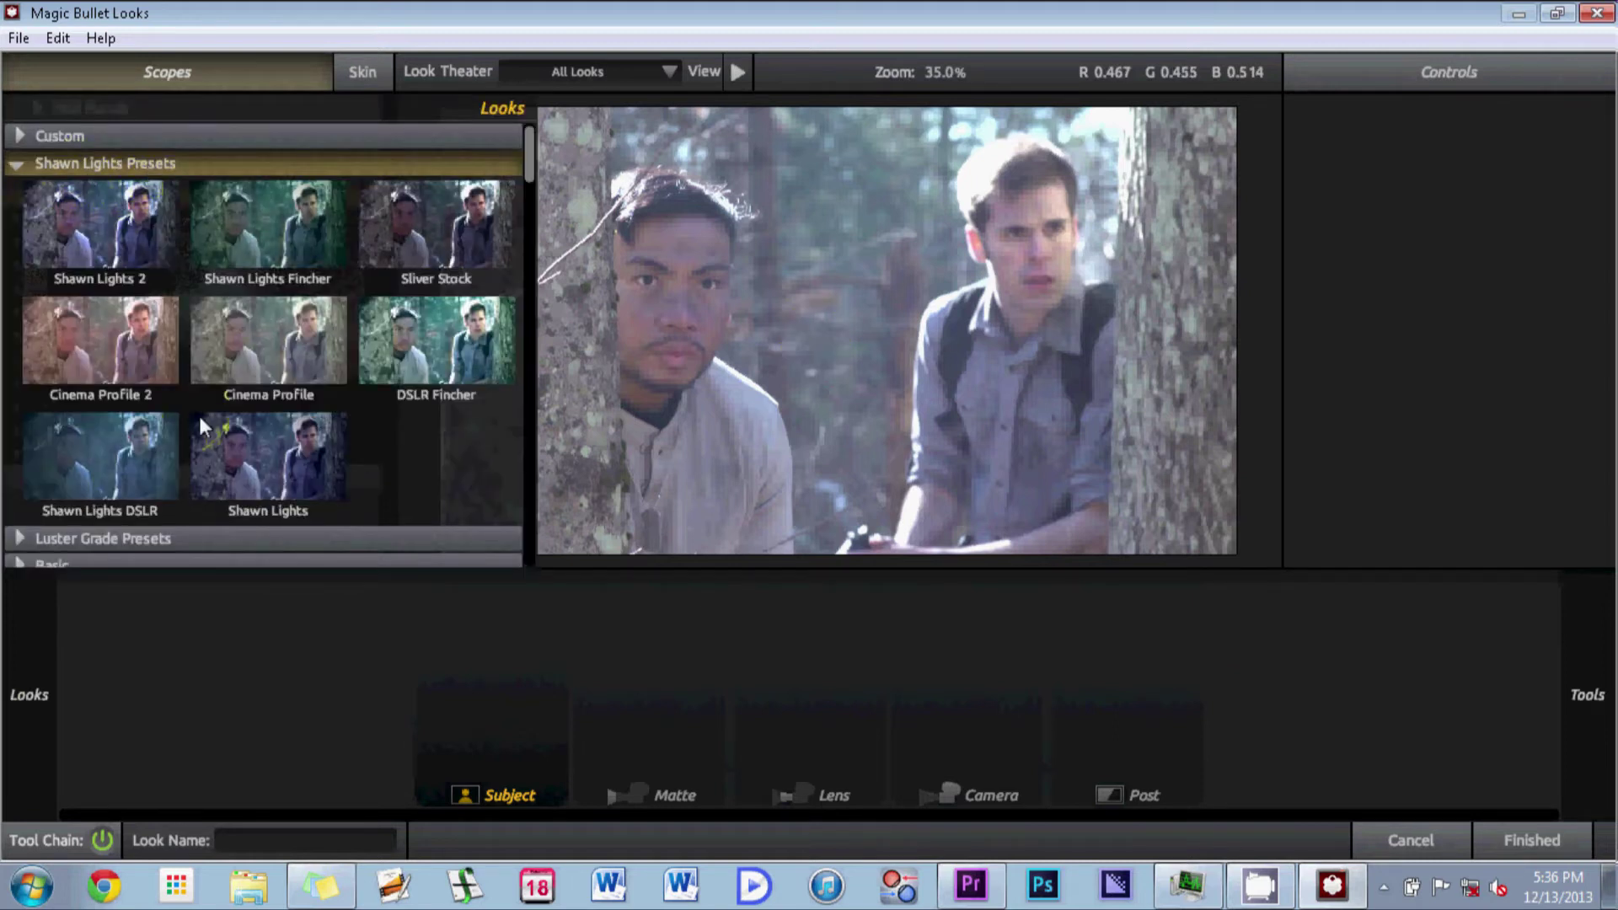
{"action": "left_click", "coordinate": [527, 169]}
{"action": "left_click_drag", "start_coordinate": [526, 172], "coordinate": [528, 220]}
{"action": "left_click", "coordinate": [477, 319]}
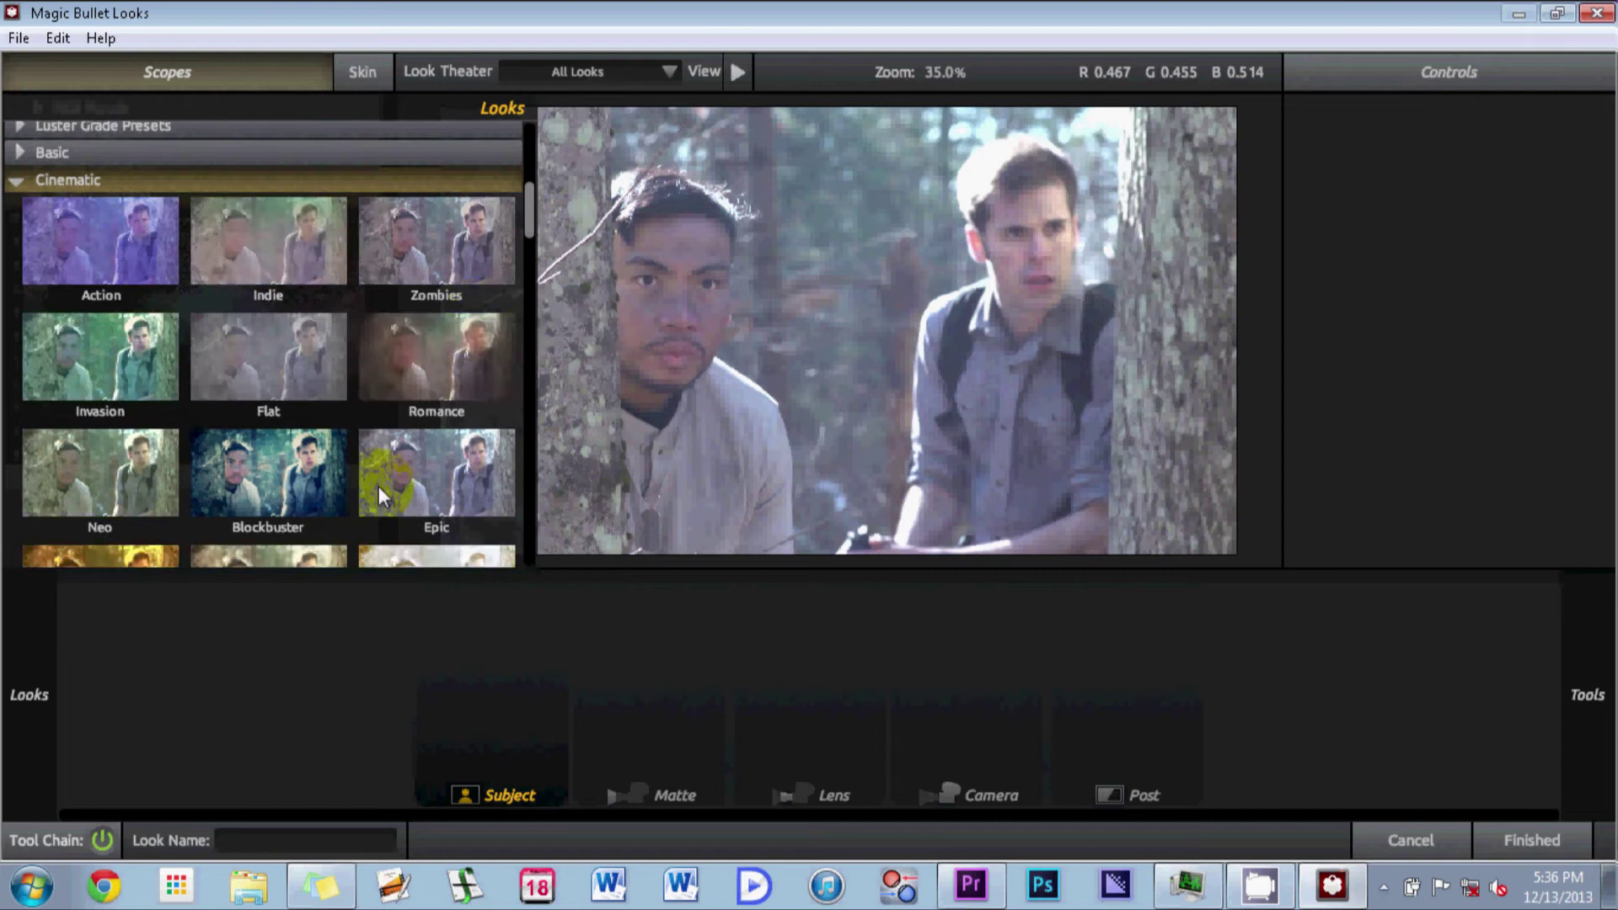
{"action": "left_click", "coordinate": [528, 224]}
{"action": "left_click_drag", "start_coordinate": [527, 224], "coordinate": [529, 164]}
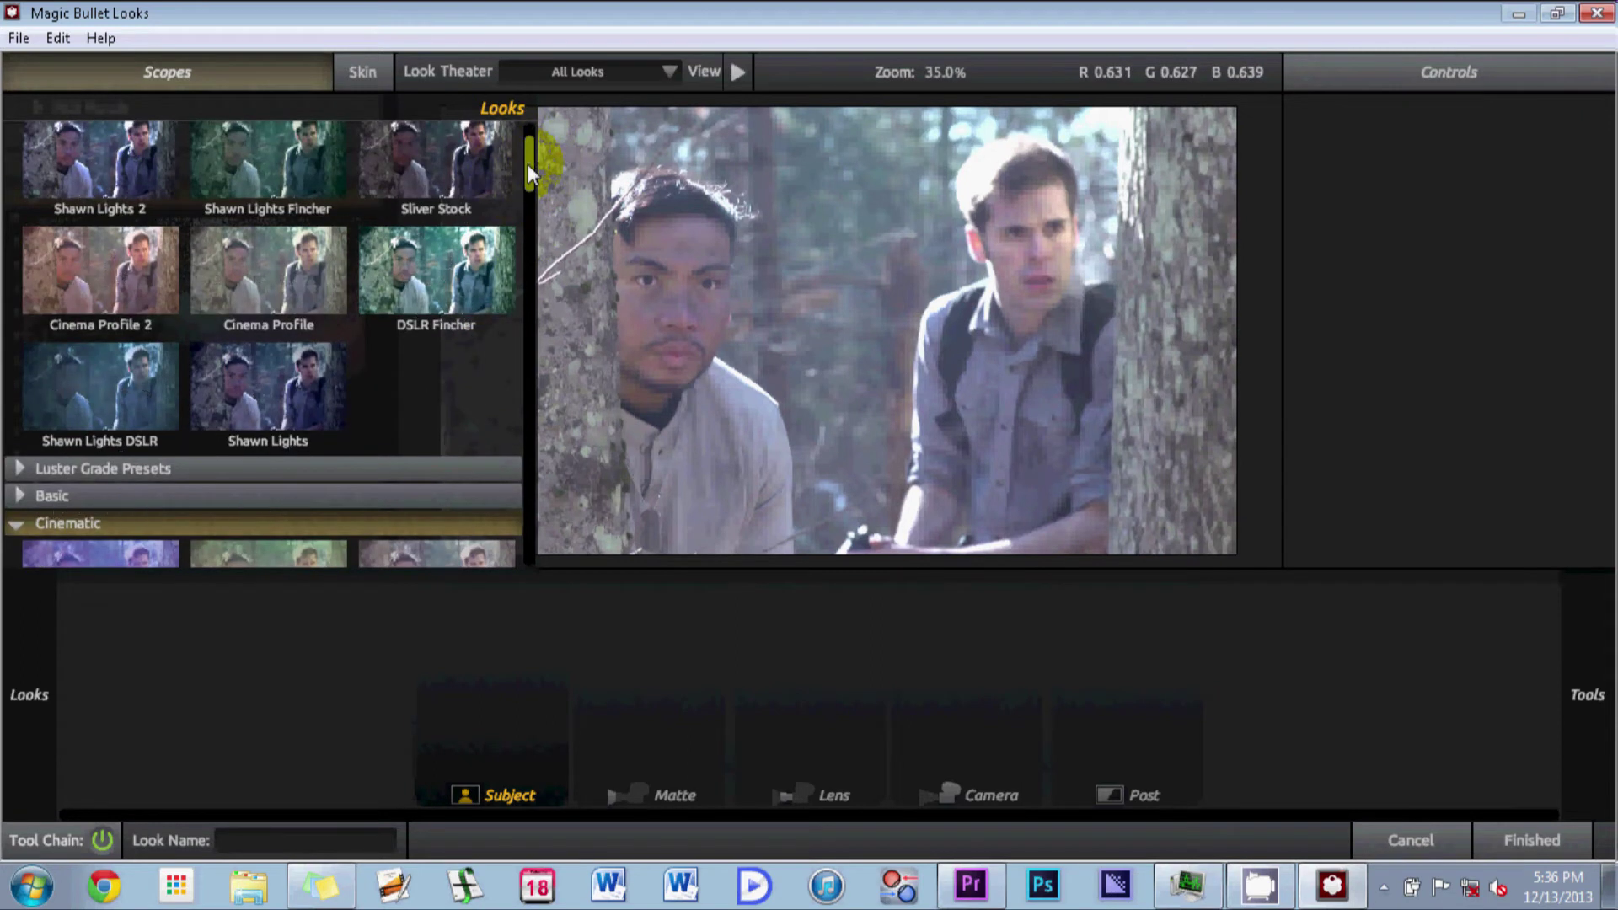
{"action": "left_click_drag", "start_coordinate": [527, 164], "coordinate": [527, 145]}
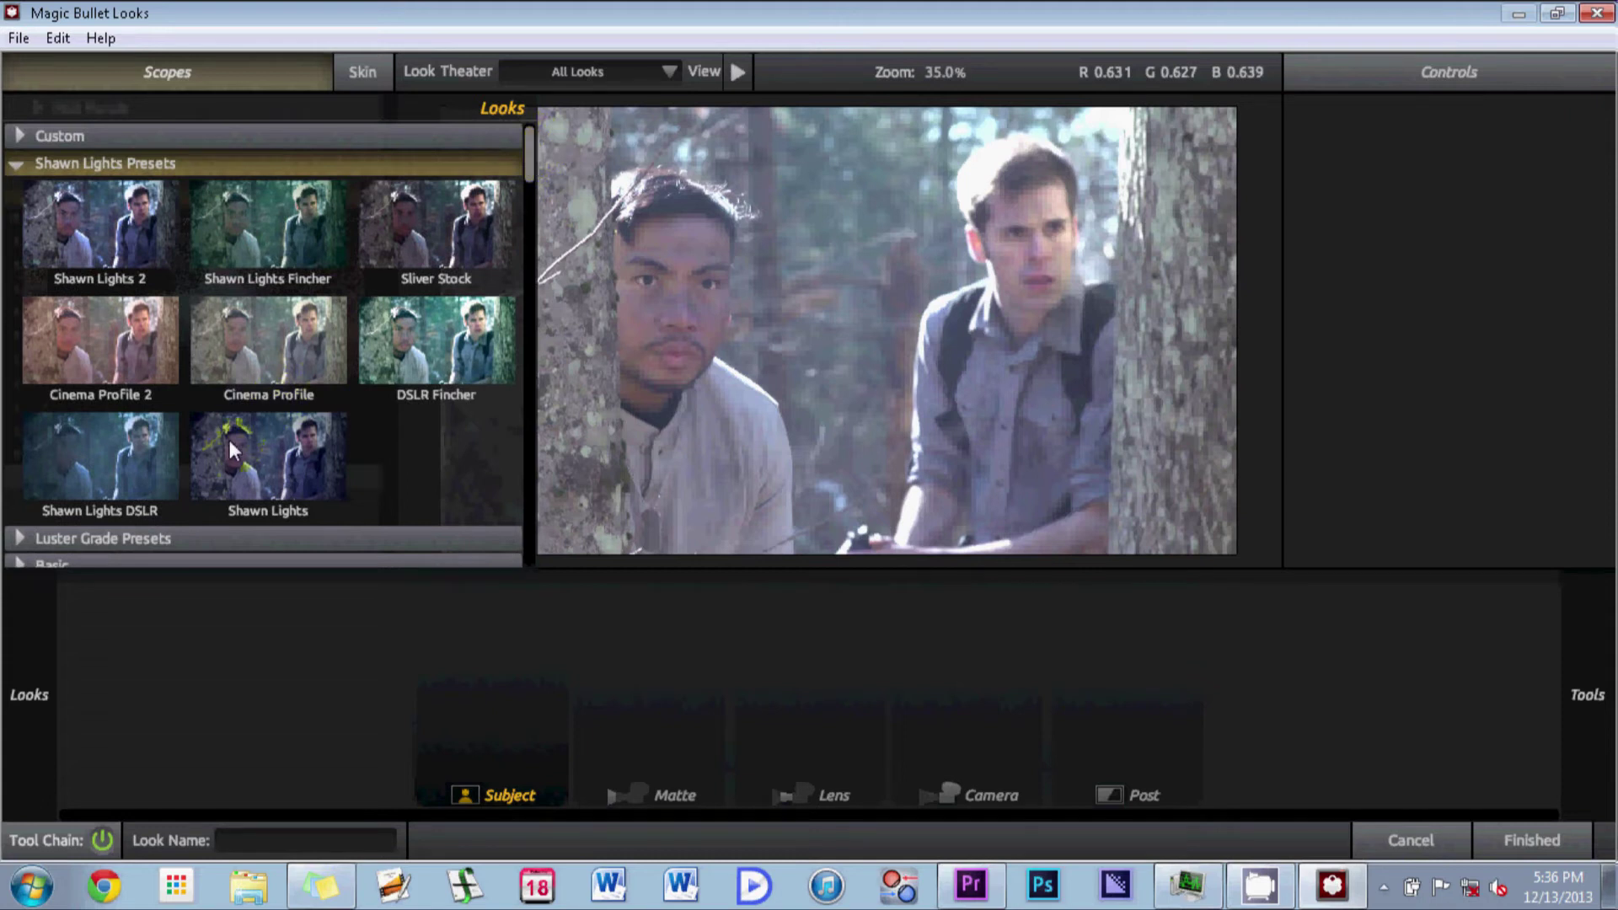
Apply Cinema Profile 2 with its vignette switched off and return to Premiere
{"action": "left_click", "coordinate": [127, 352]}
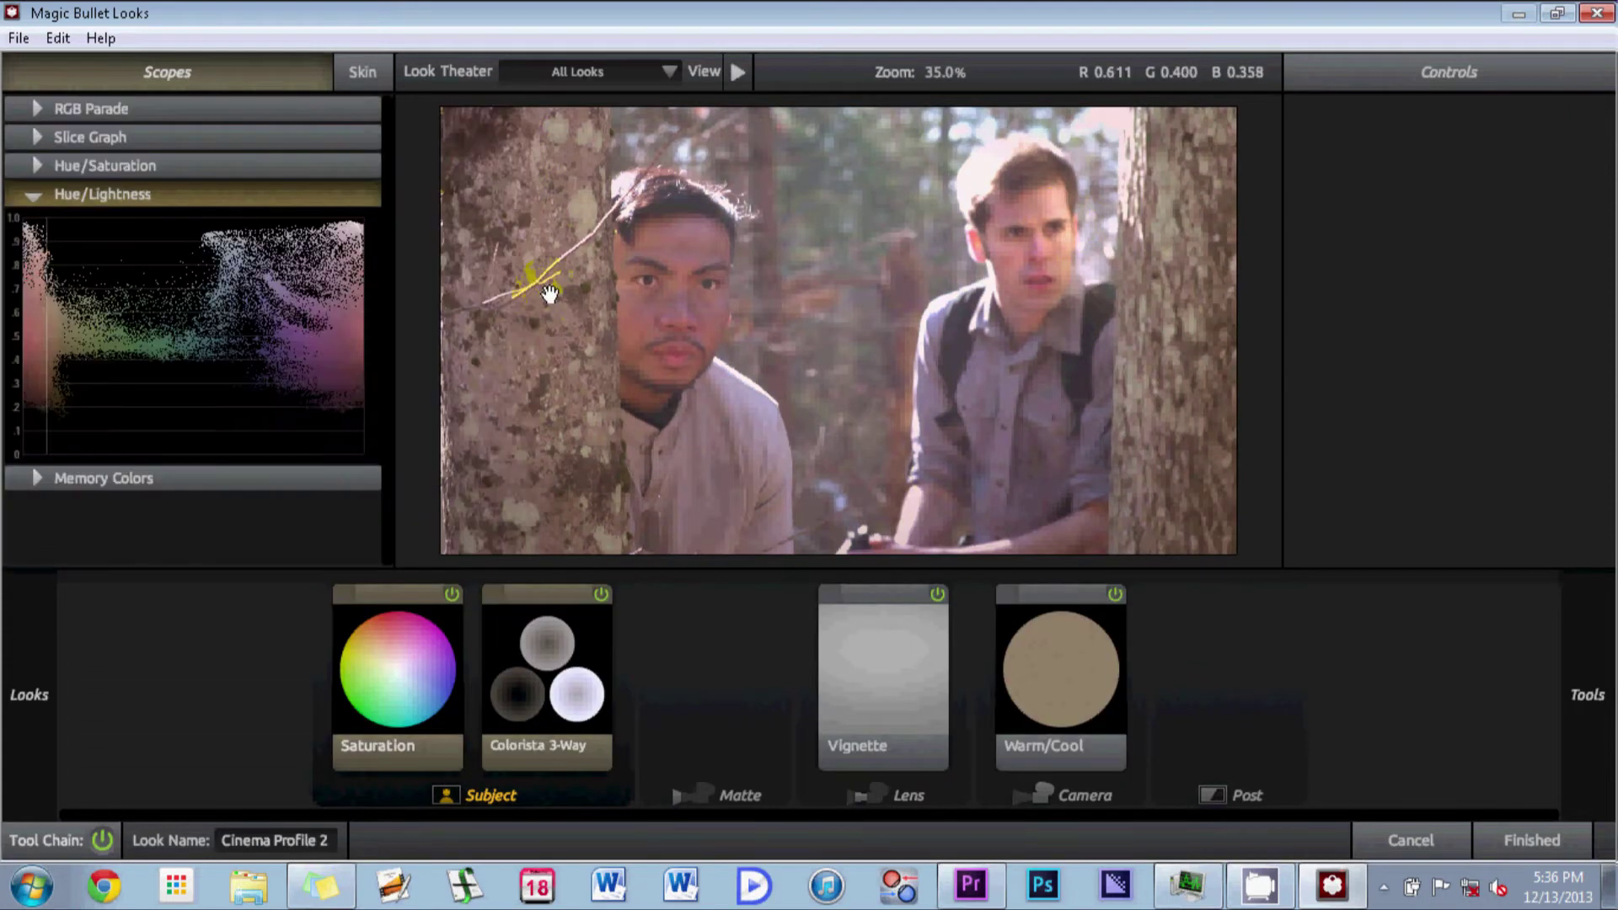
{"action": "left_click", "coordinate": [931, 595]}
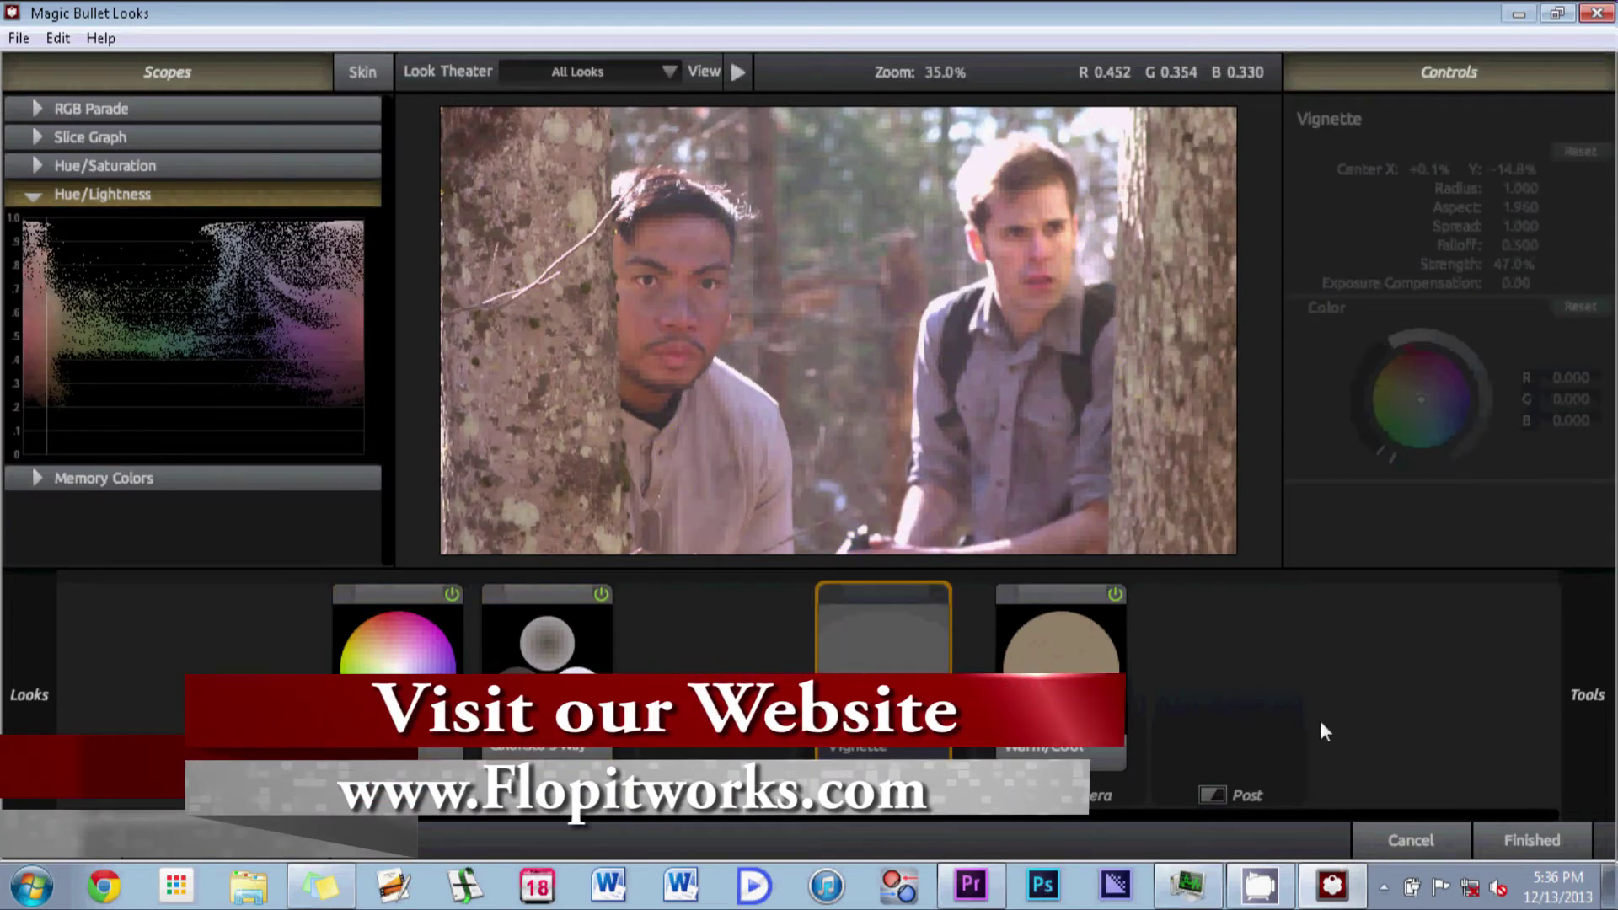
{"action": "left_click", "coordinate": [1533, 841]}
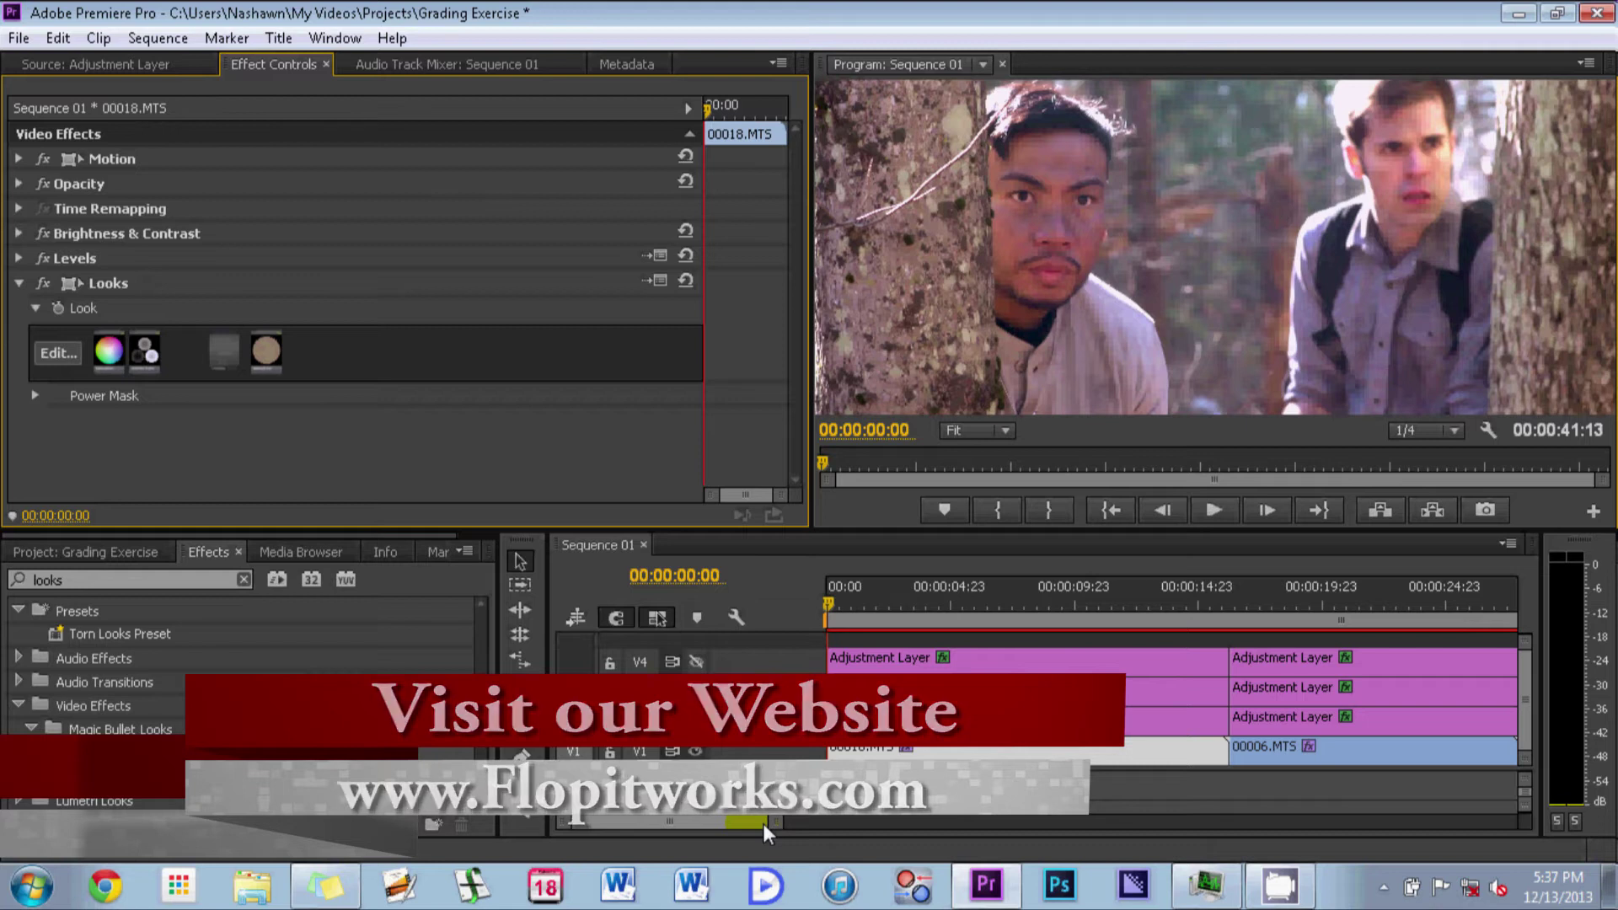
Copy the Looks effect from 00018.MTS, then delete it from that clip
{"action": "right_click", "coordinate": [94, 277]}
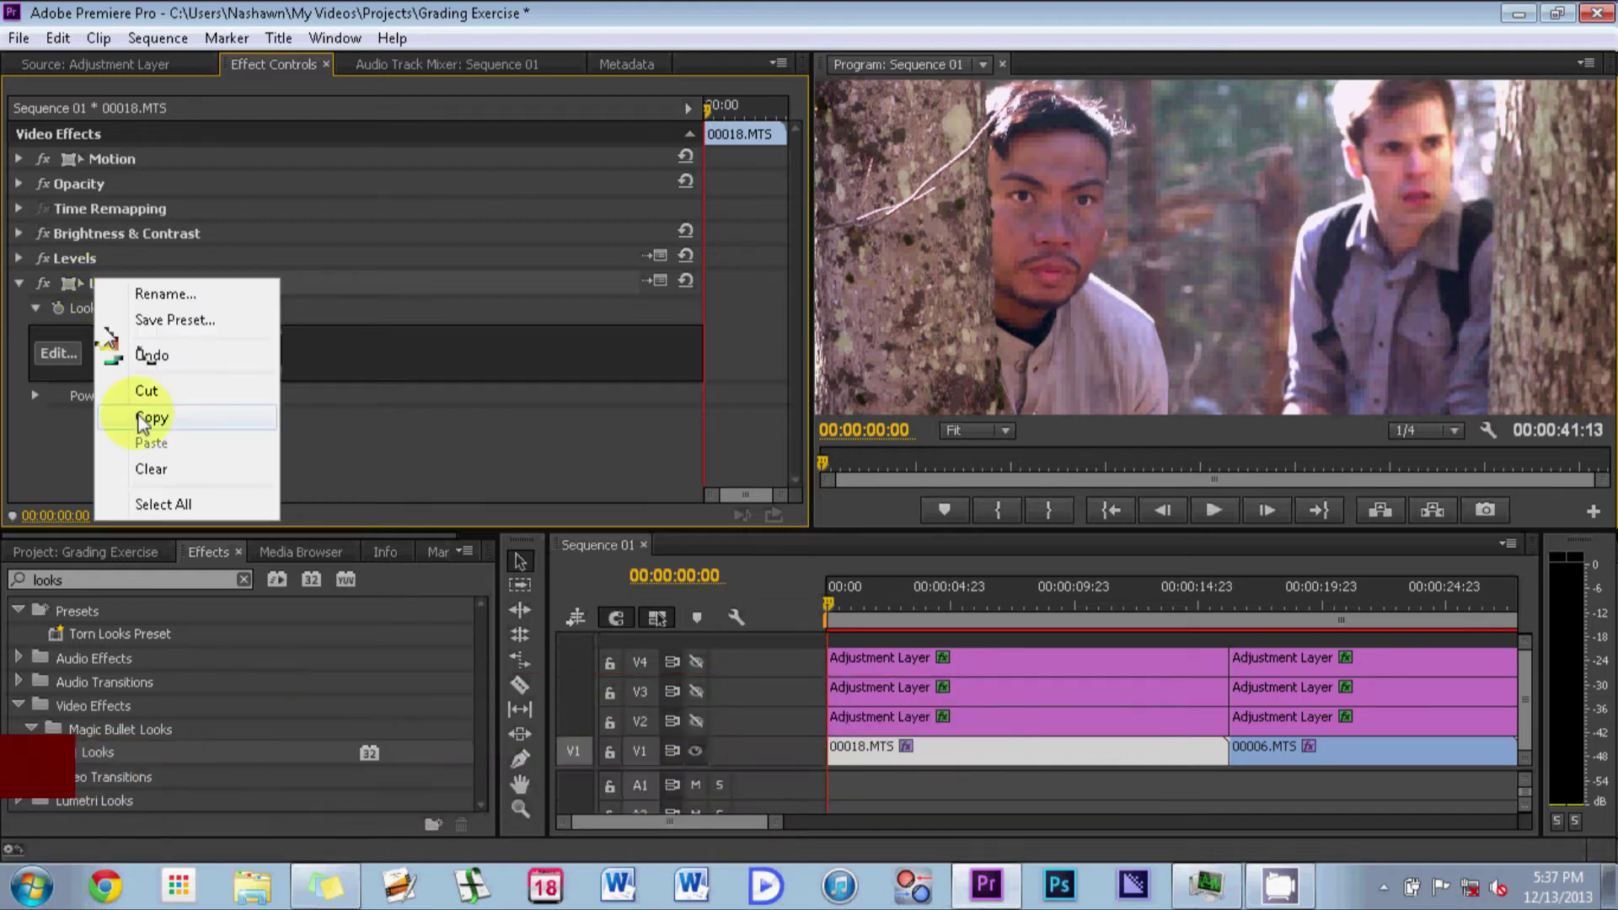
{"action": "left_click", "coordinate": [145, 419]}
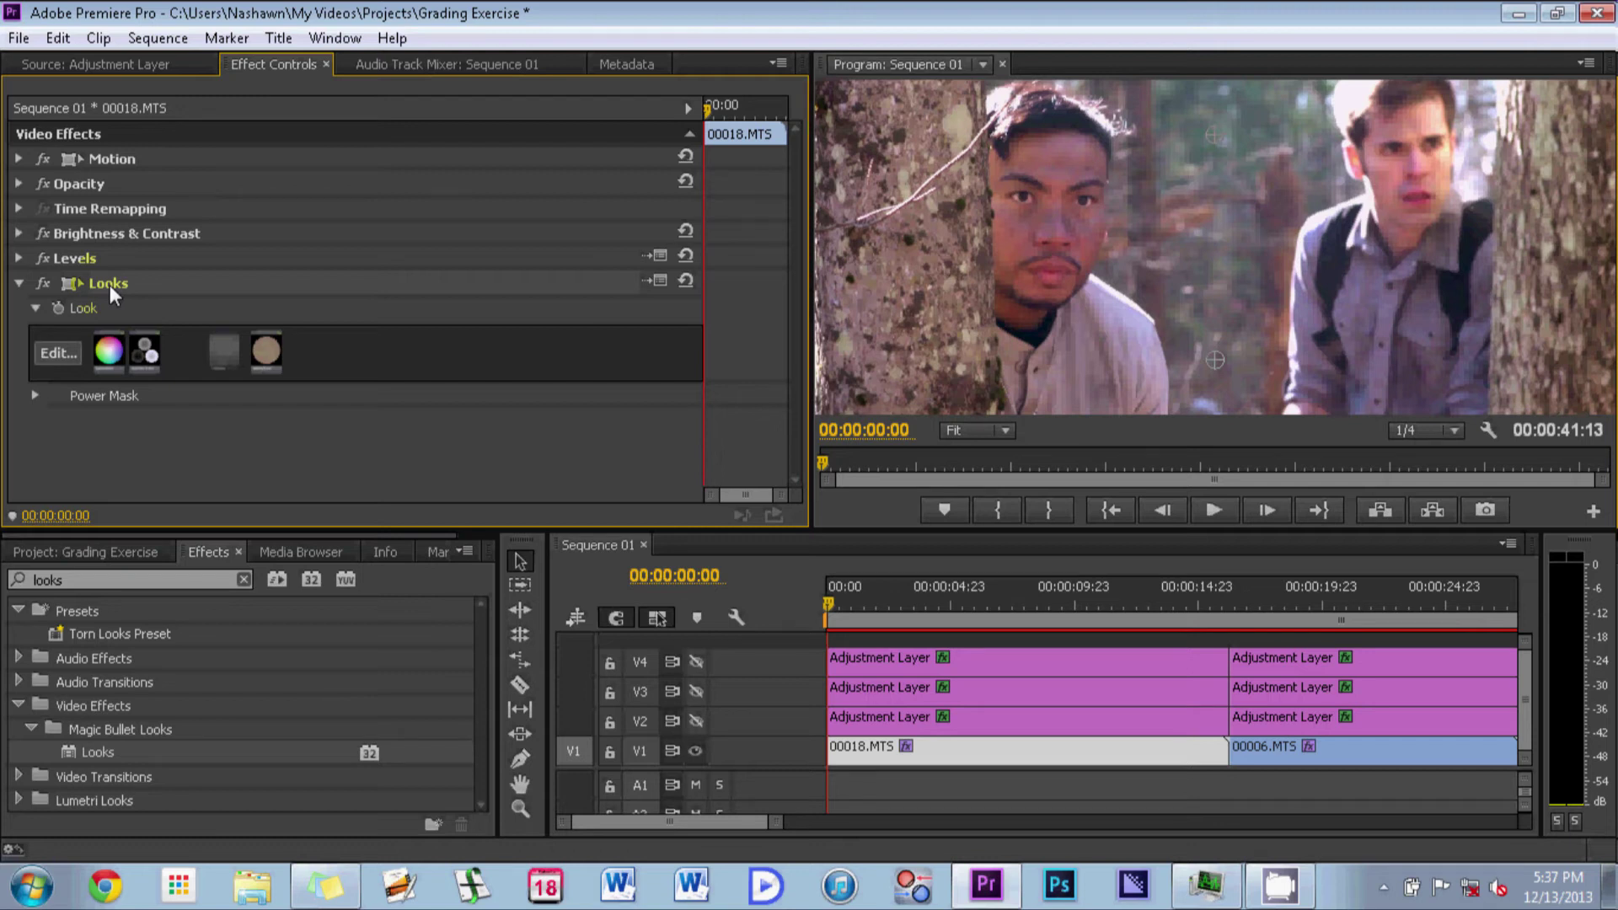
{"action": "key", "text": "Delete"}
Paste the copied Looks effect onto the V4 adjustment layer
{"action": "left_click", "coordinate": [709, 554]}
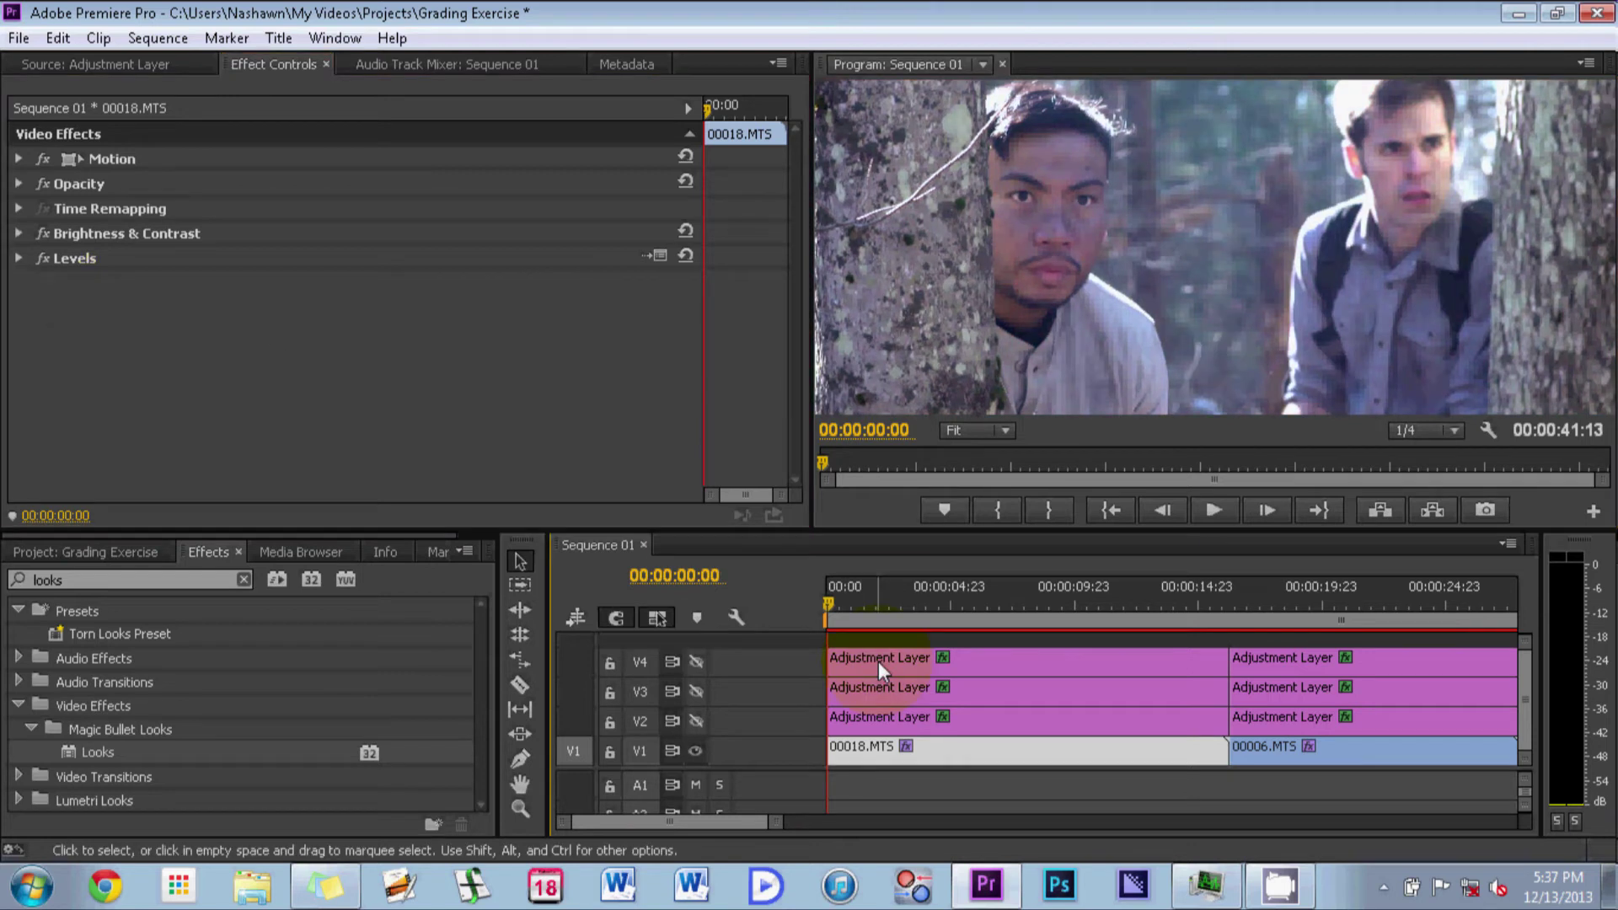
{"action": "left_click", "coordinate": [878, 661]}
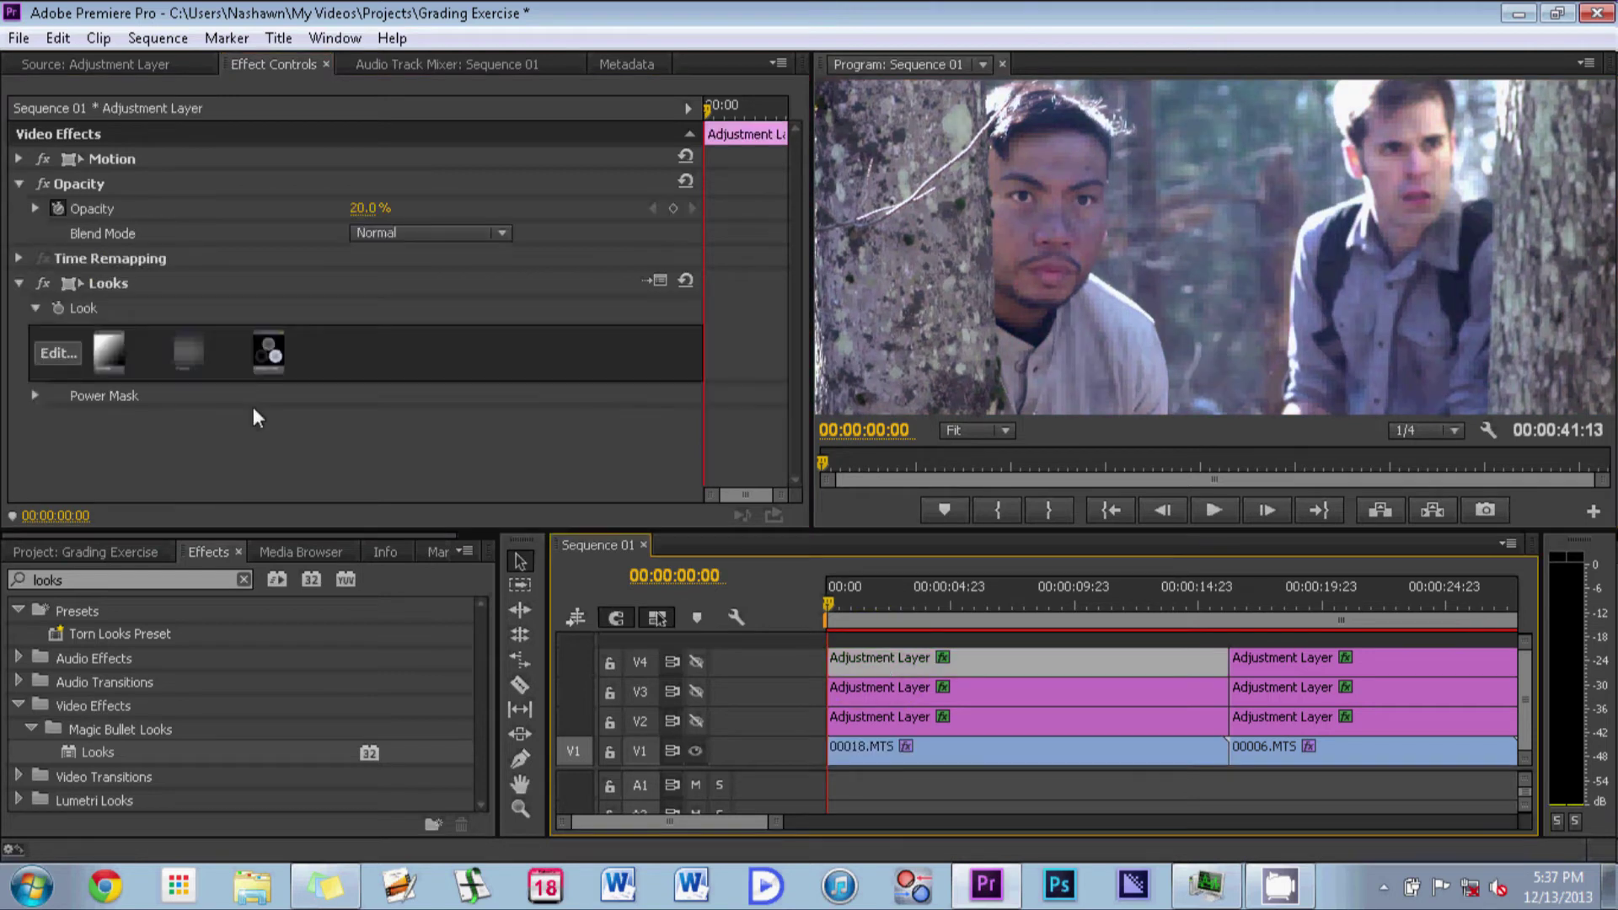
{"action": "right_click", "coordinate": [200, 455]}
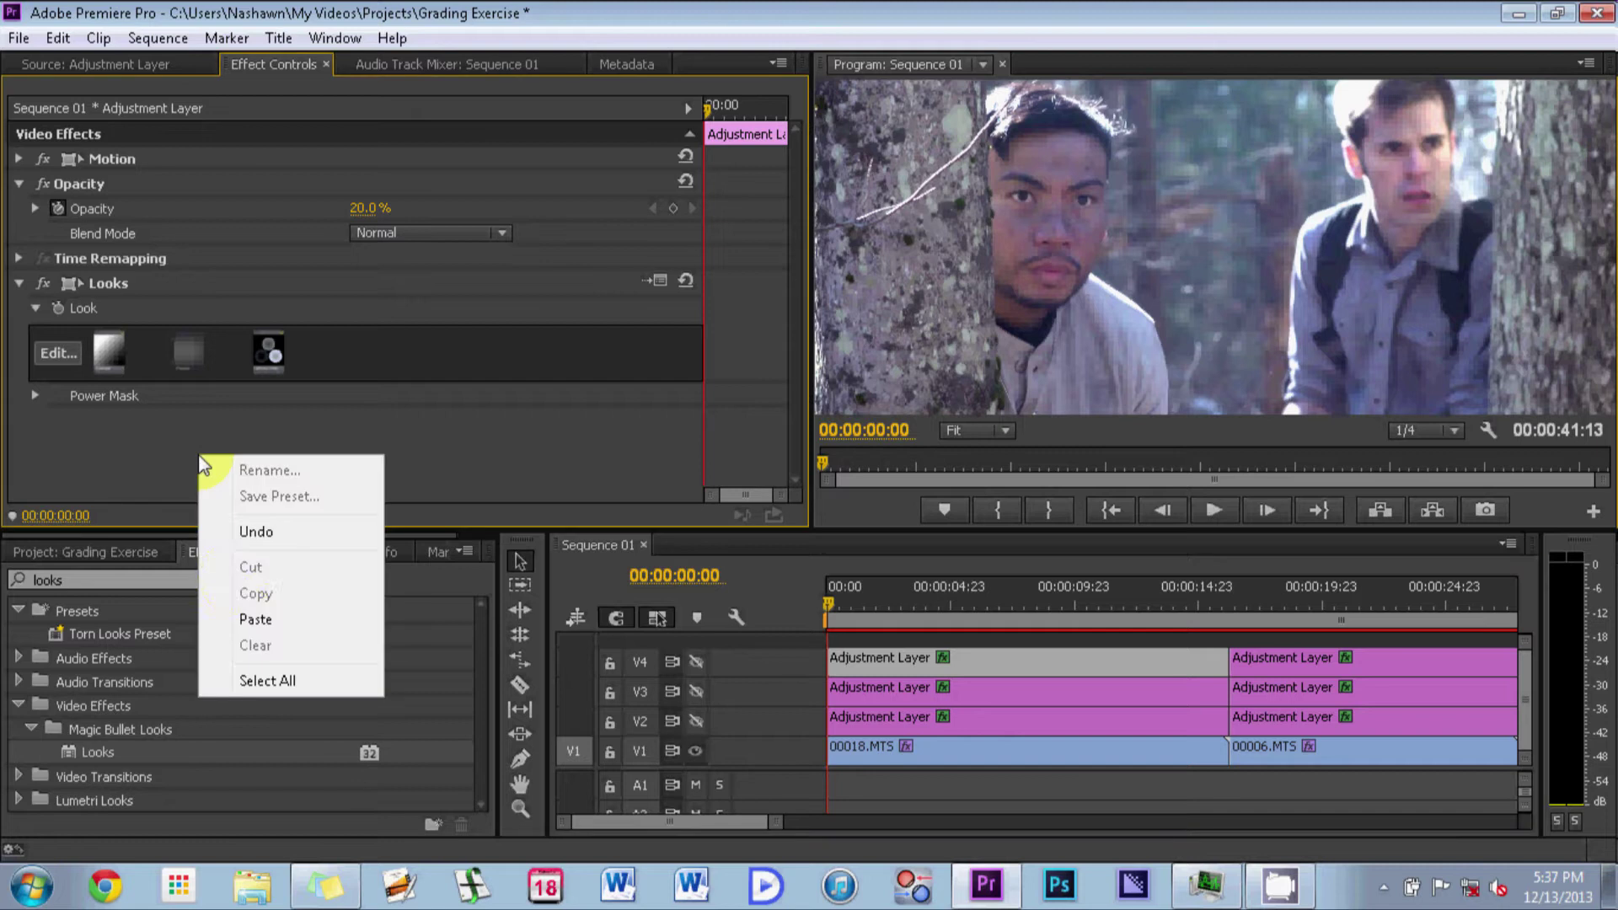
{"action": "left_click", "coordinate": [267, 621]}
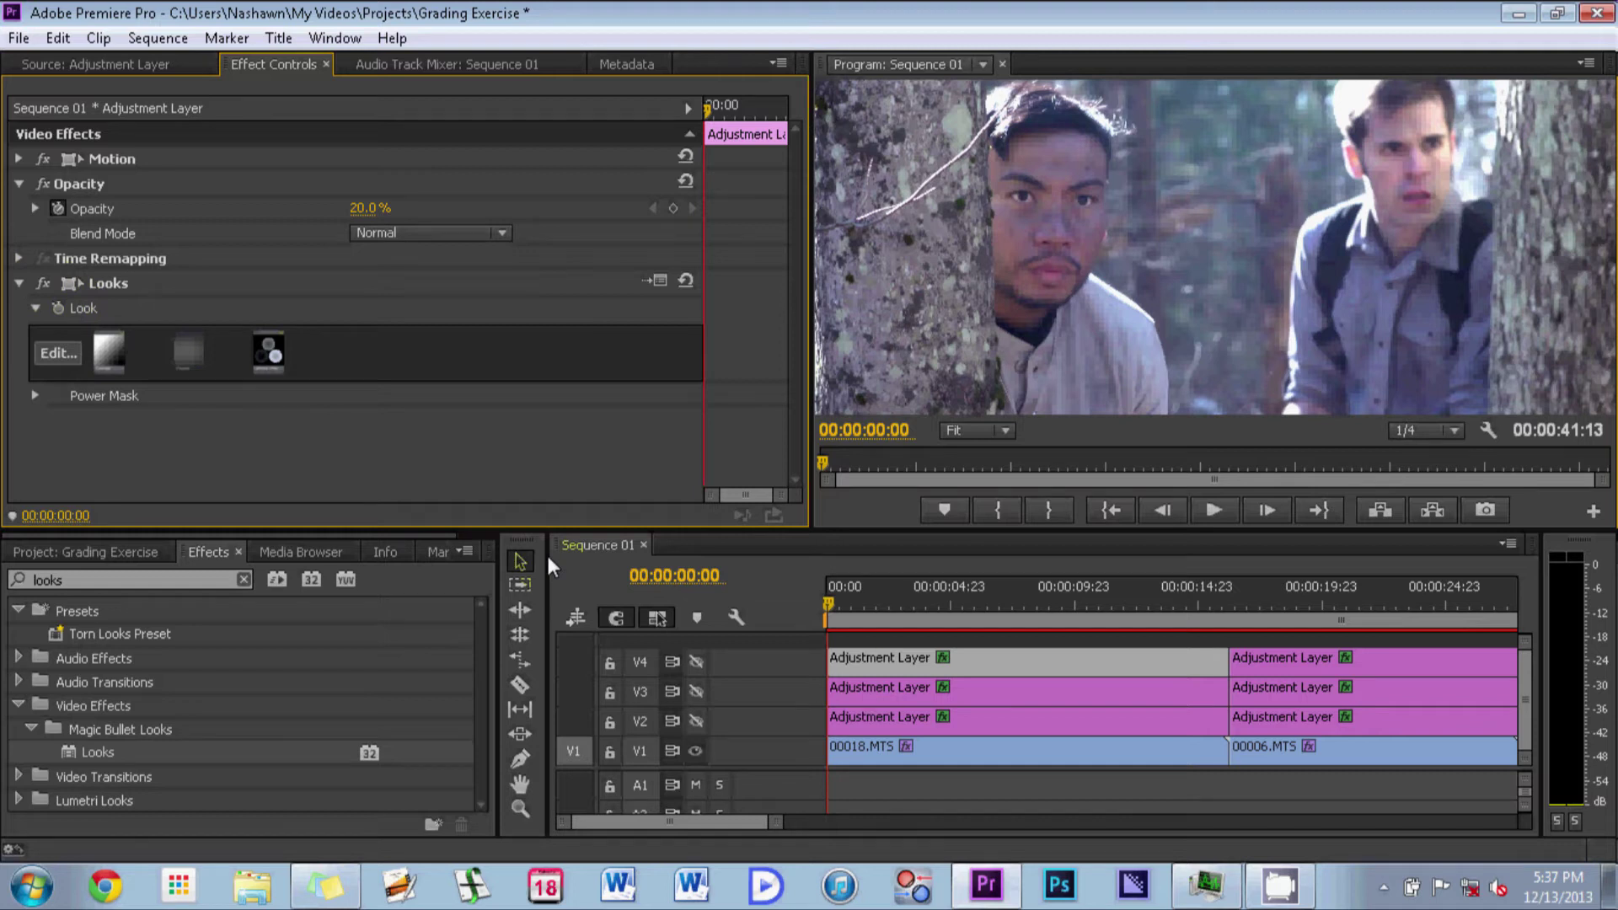
{"action": "left_click", "coordinate": [870, 693]}
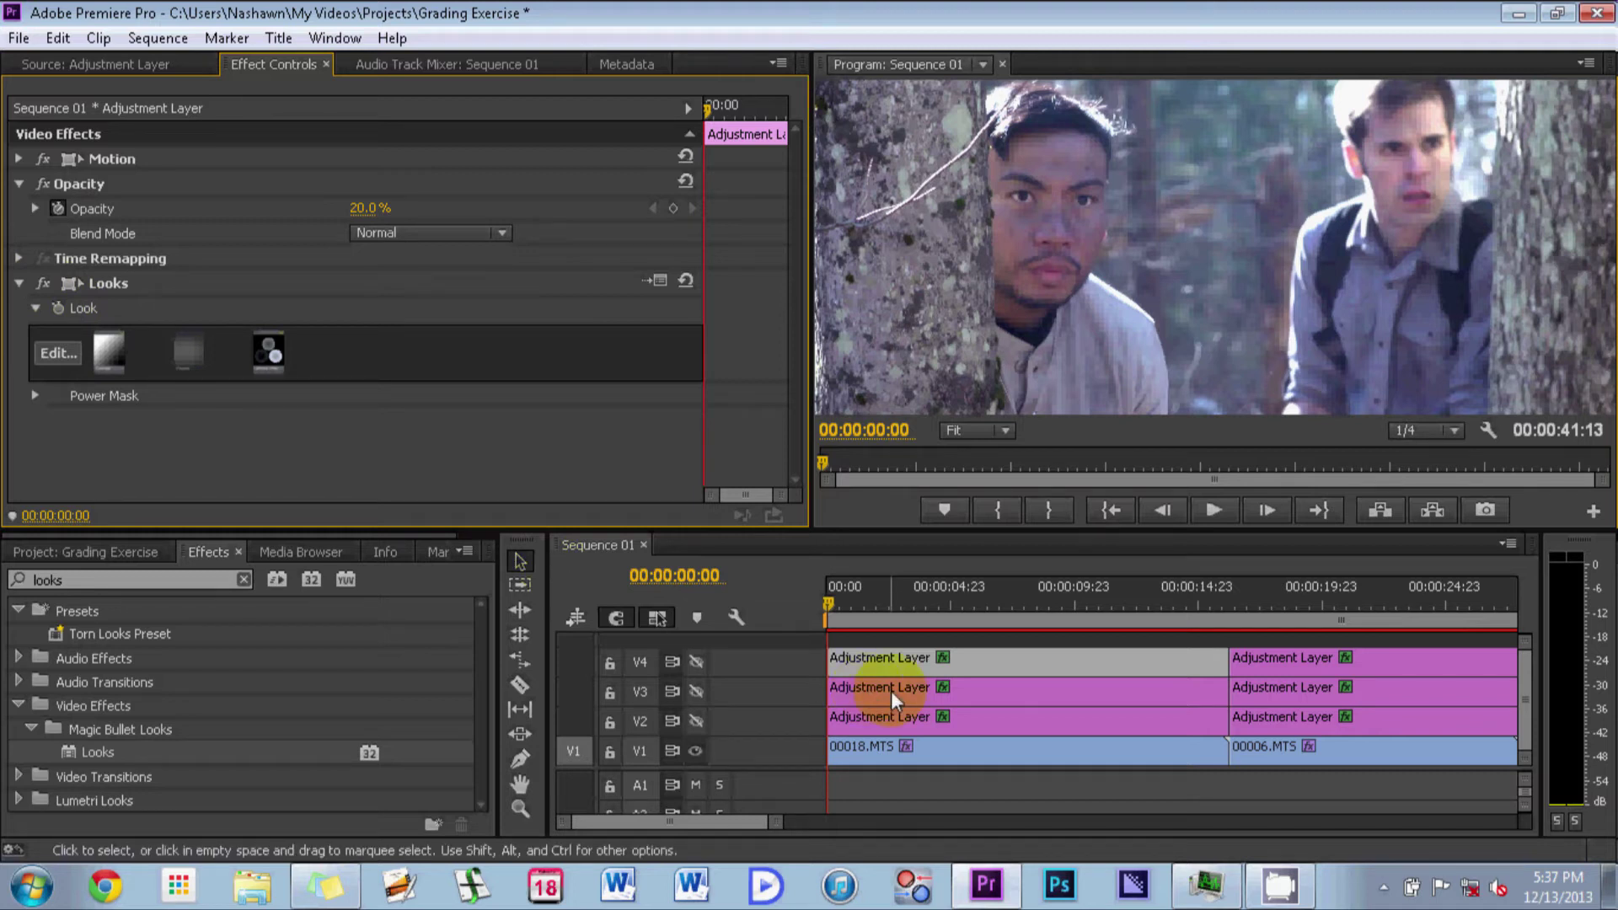
{"action": "left_click", "coordinate": [858, 724]}
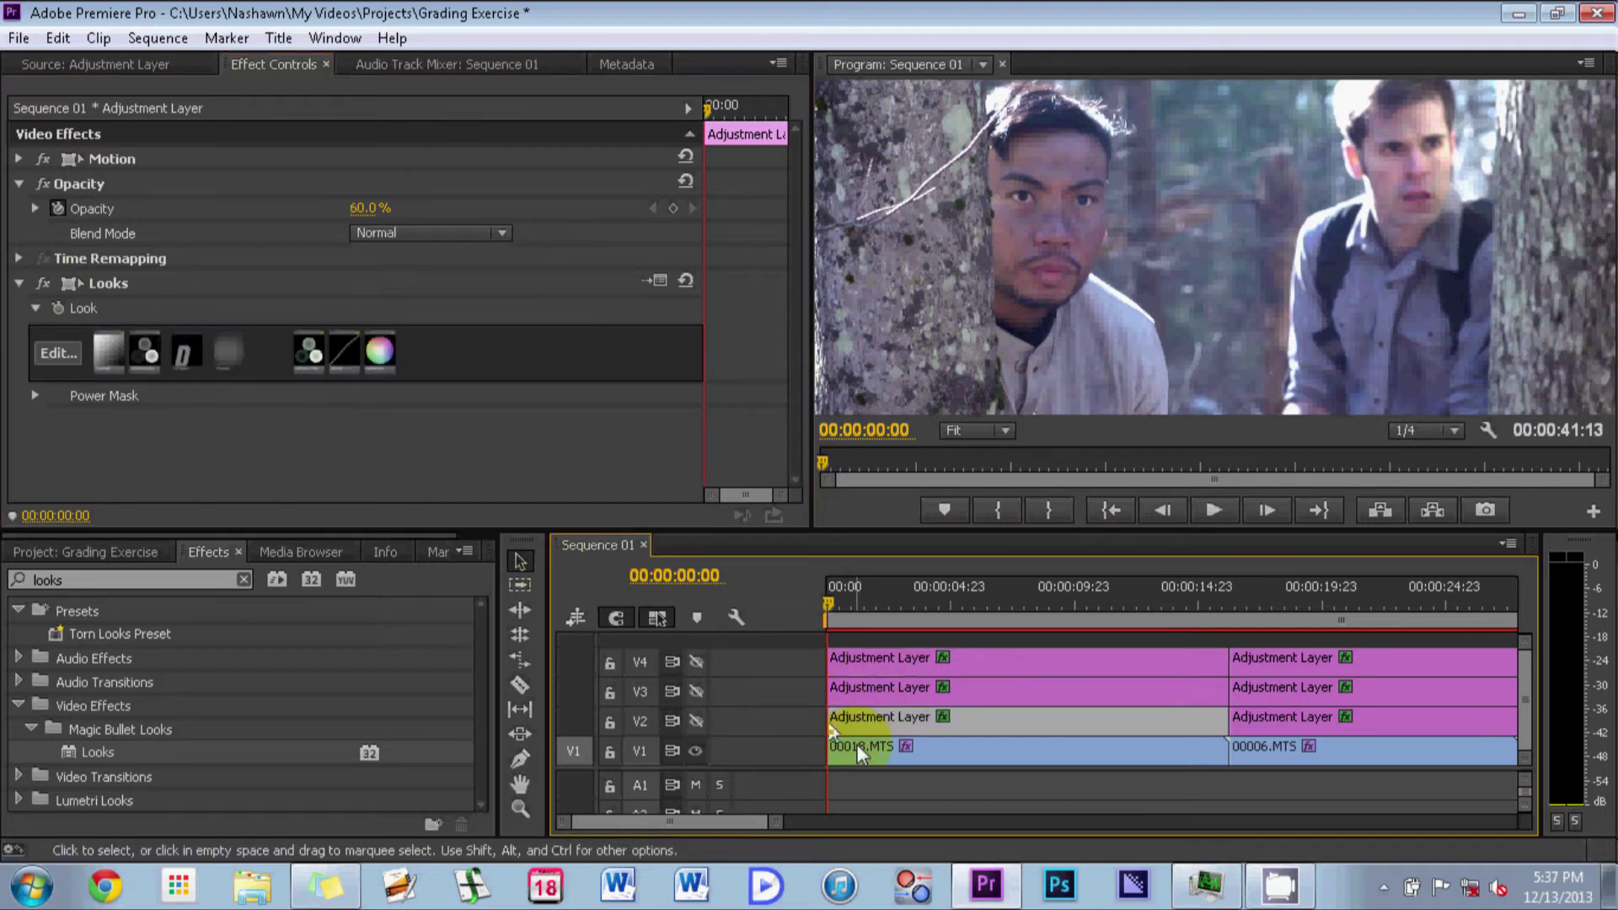
{"action": "left_click", "coordinate": [861, 686]}
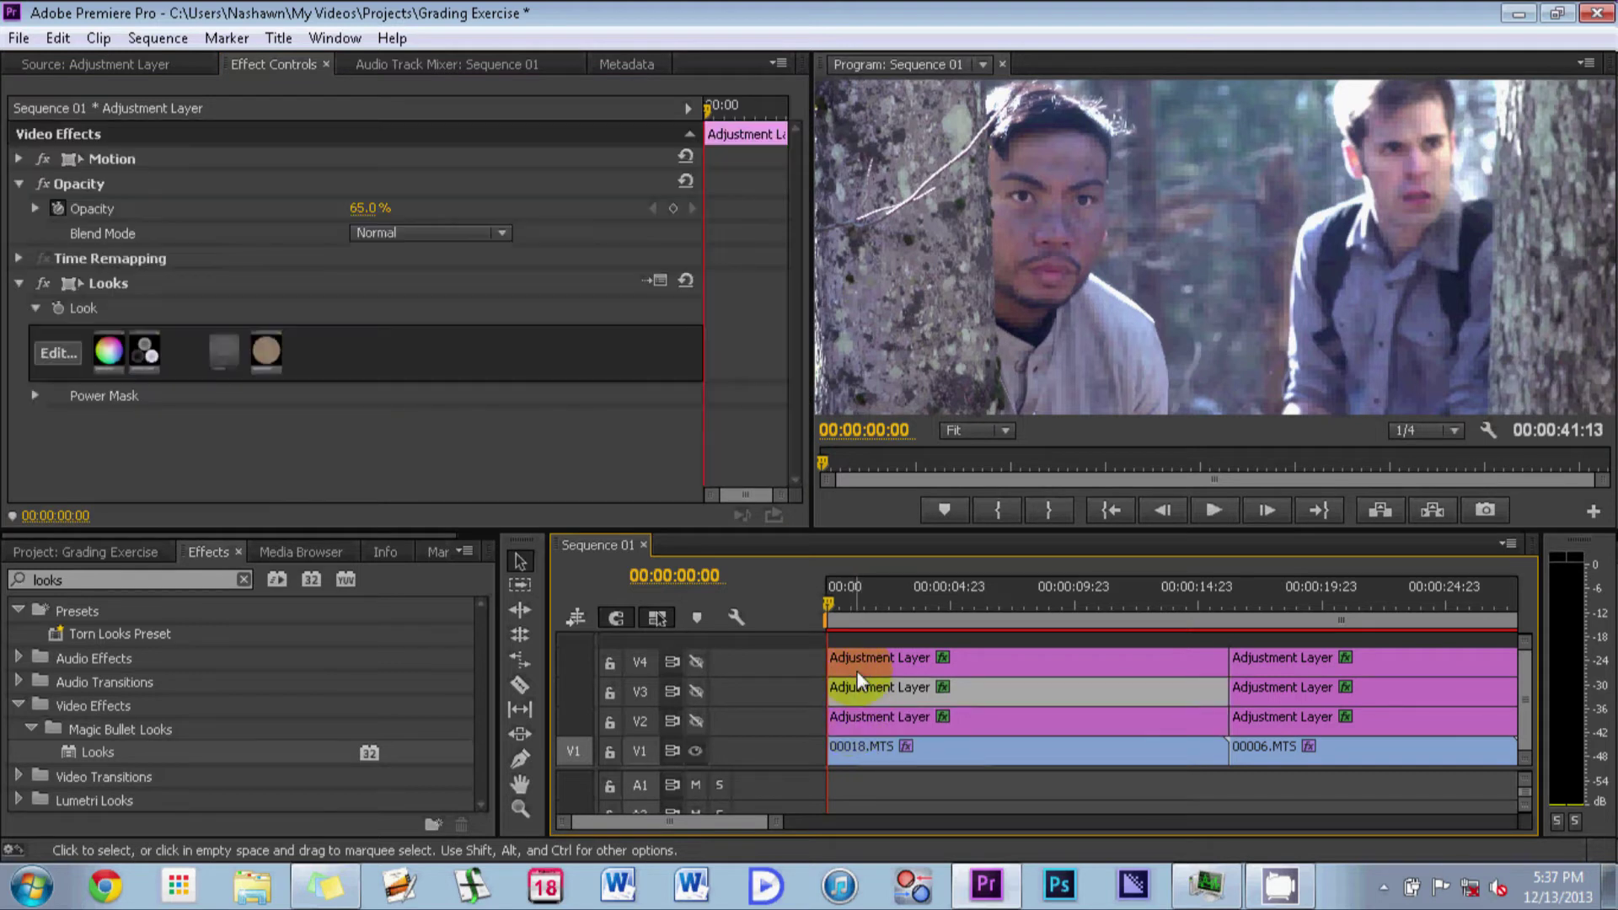
{"action": "left_click", "coordinate": [848, 654]}
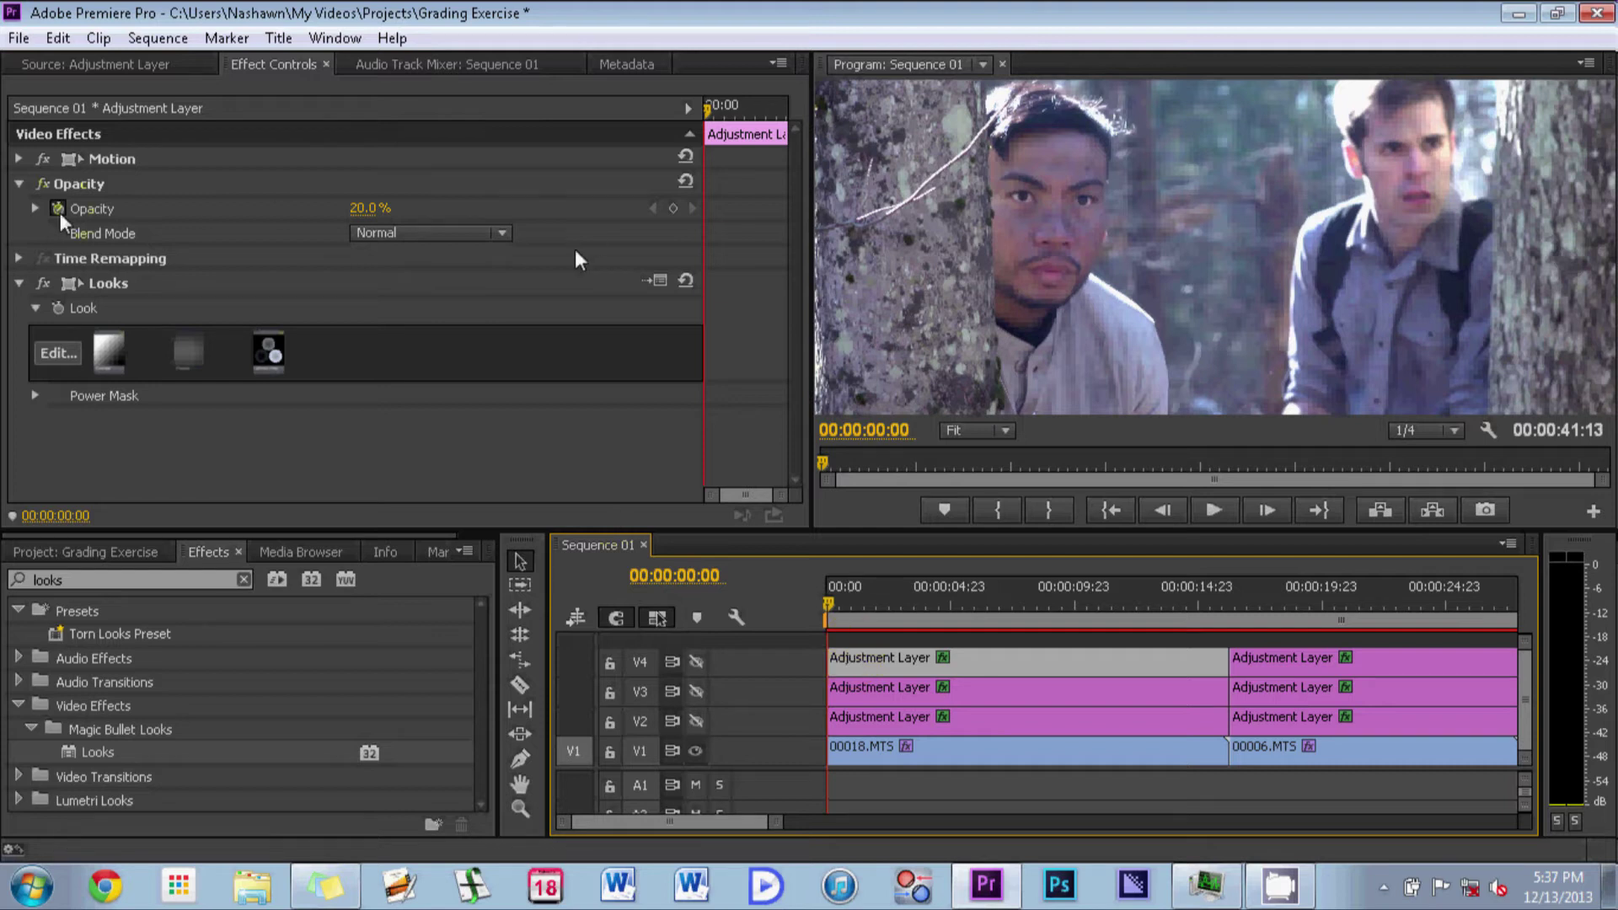
{"action": "left_click", "coordinate": [95, 210]}
{"action": "left_click", "coordinate": [824, 693]}
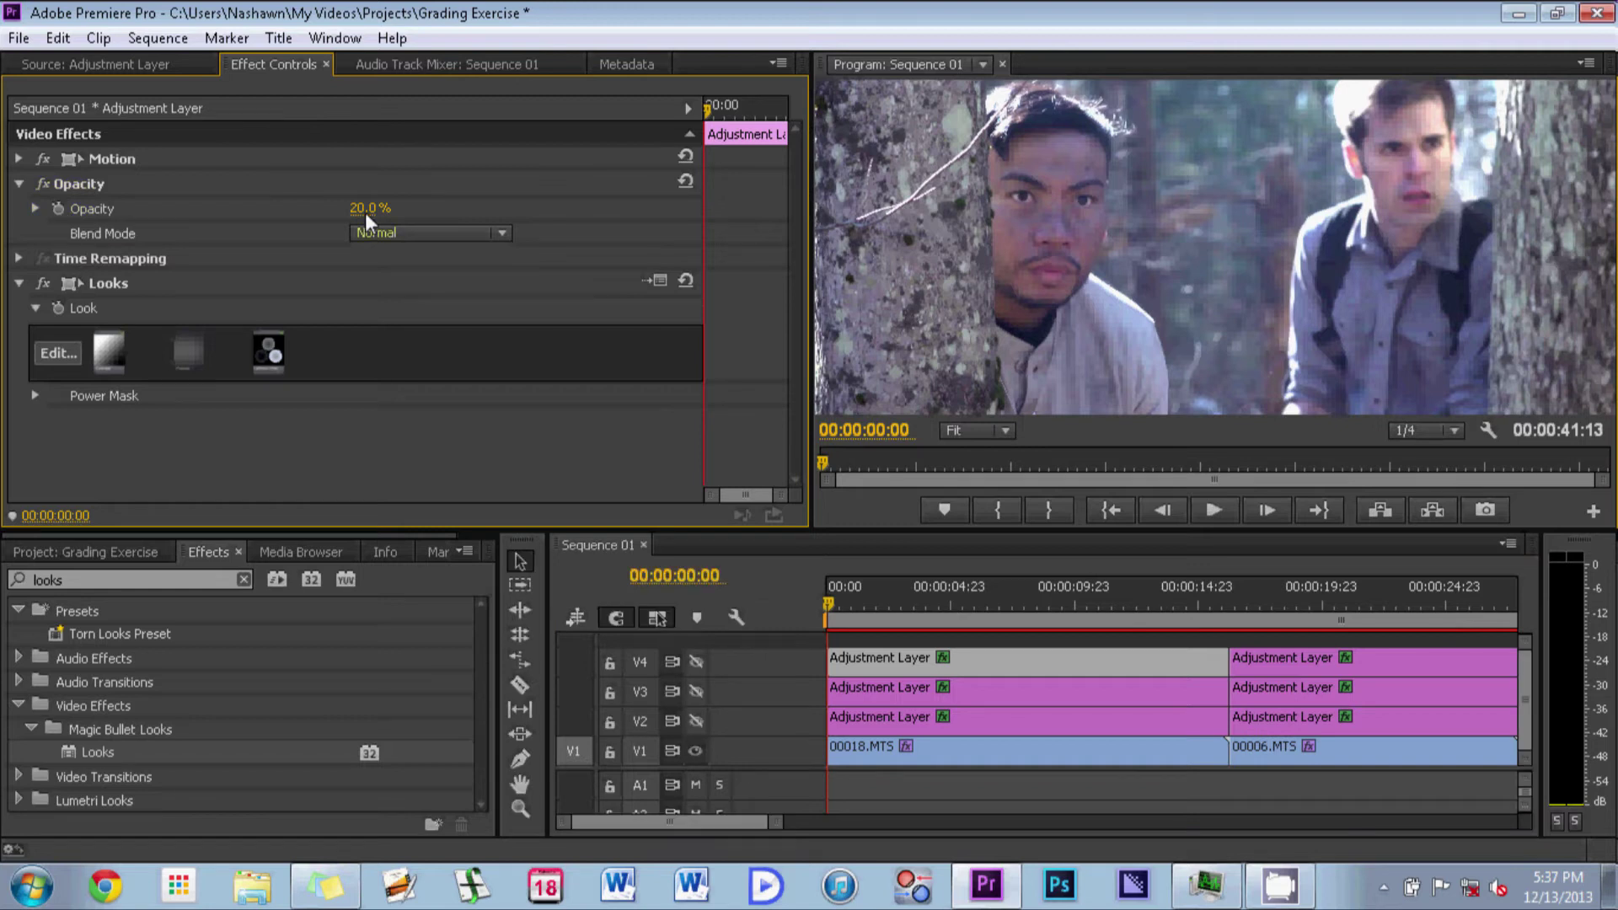
Set opacity to 100%, then check the V3, V4 and V2 adjustment layers' Looks settings
{"action": "type", "text": "100"}
{"action": "key", "text": "Return"}
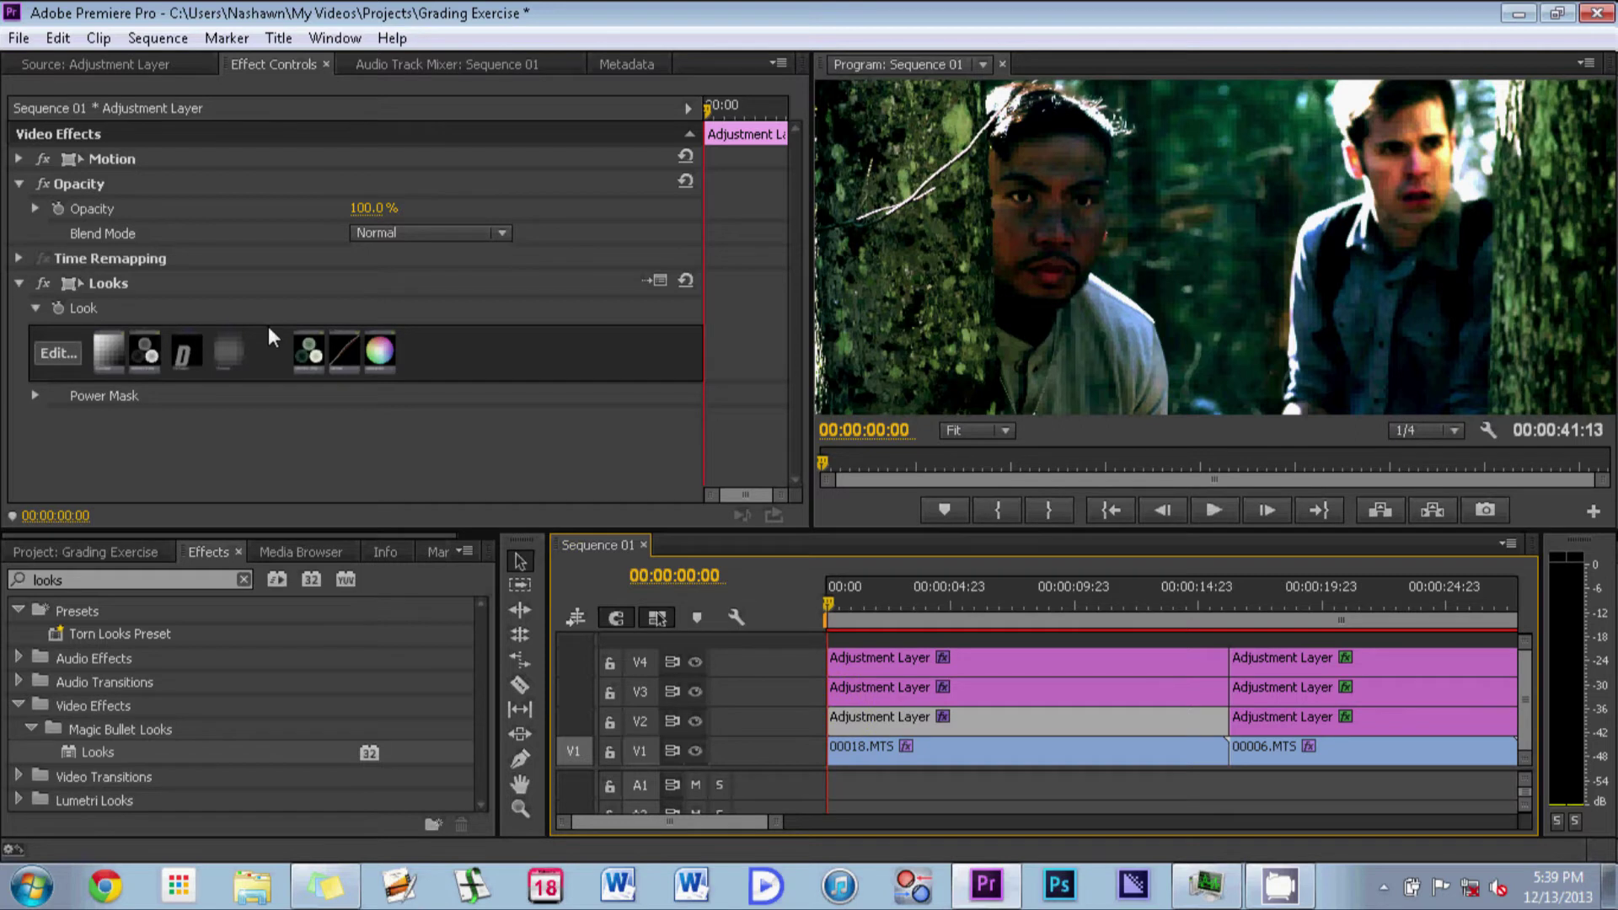
{"action": "left_click", "coordinate": [861, 691]}
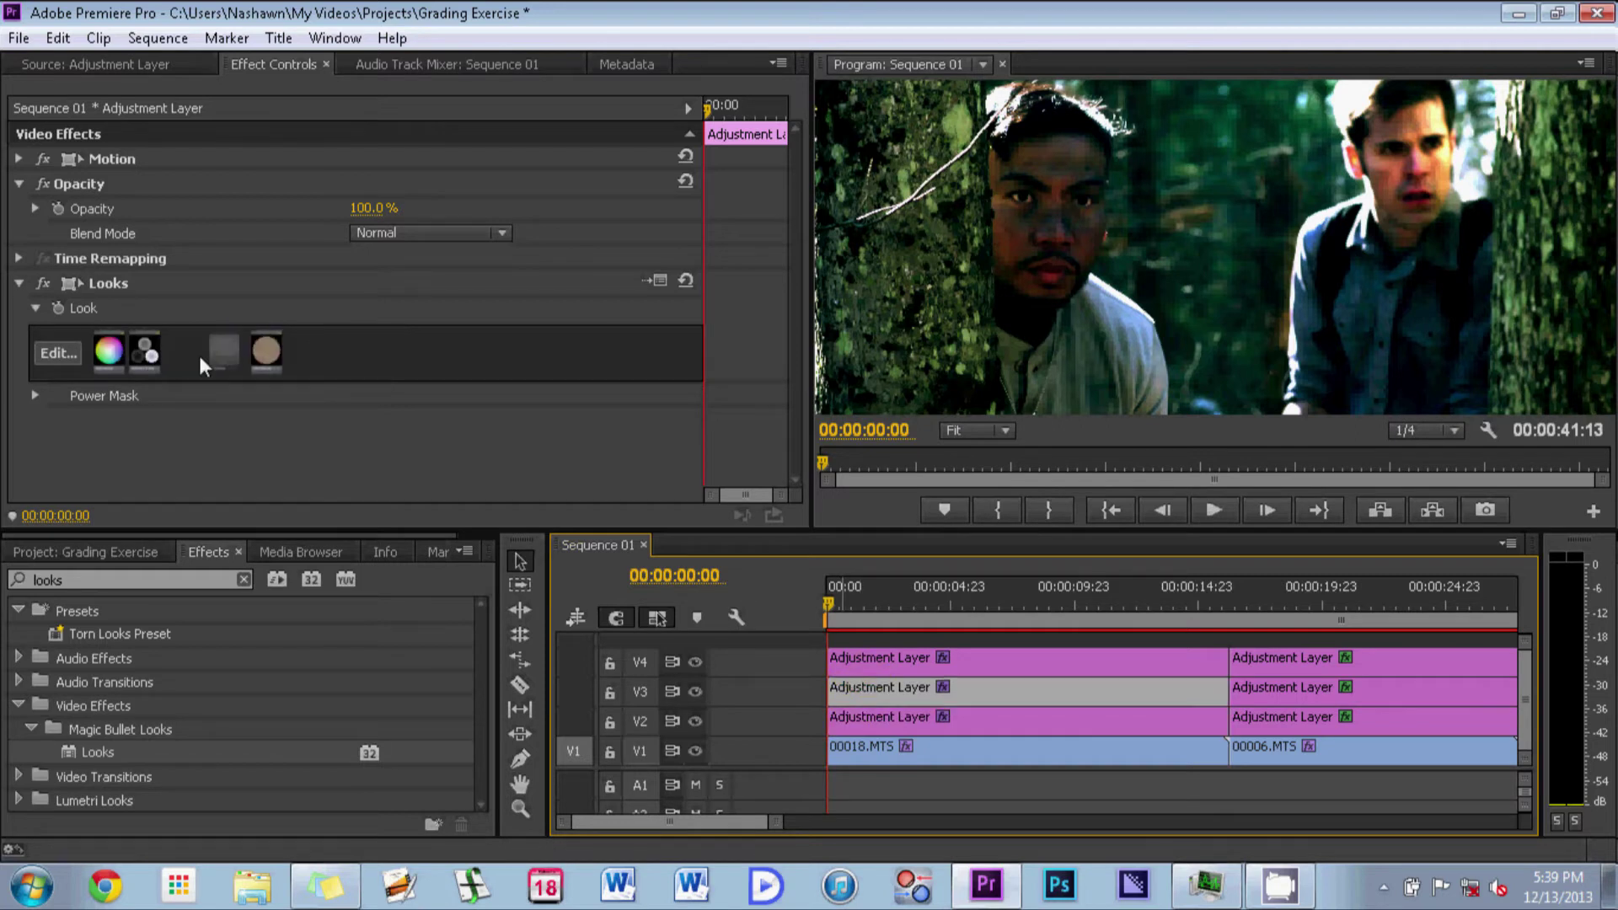
{"action": "left_click", "coordinate": [908, 655]}
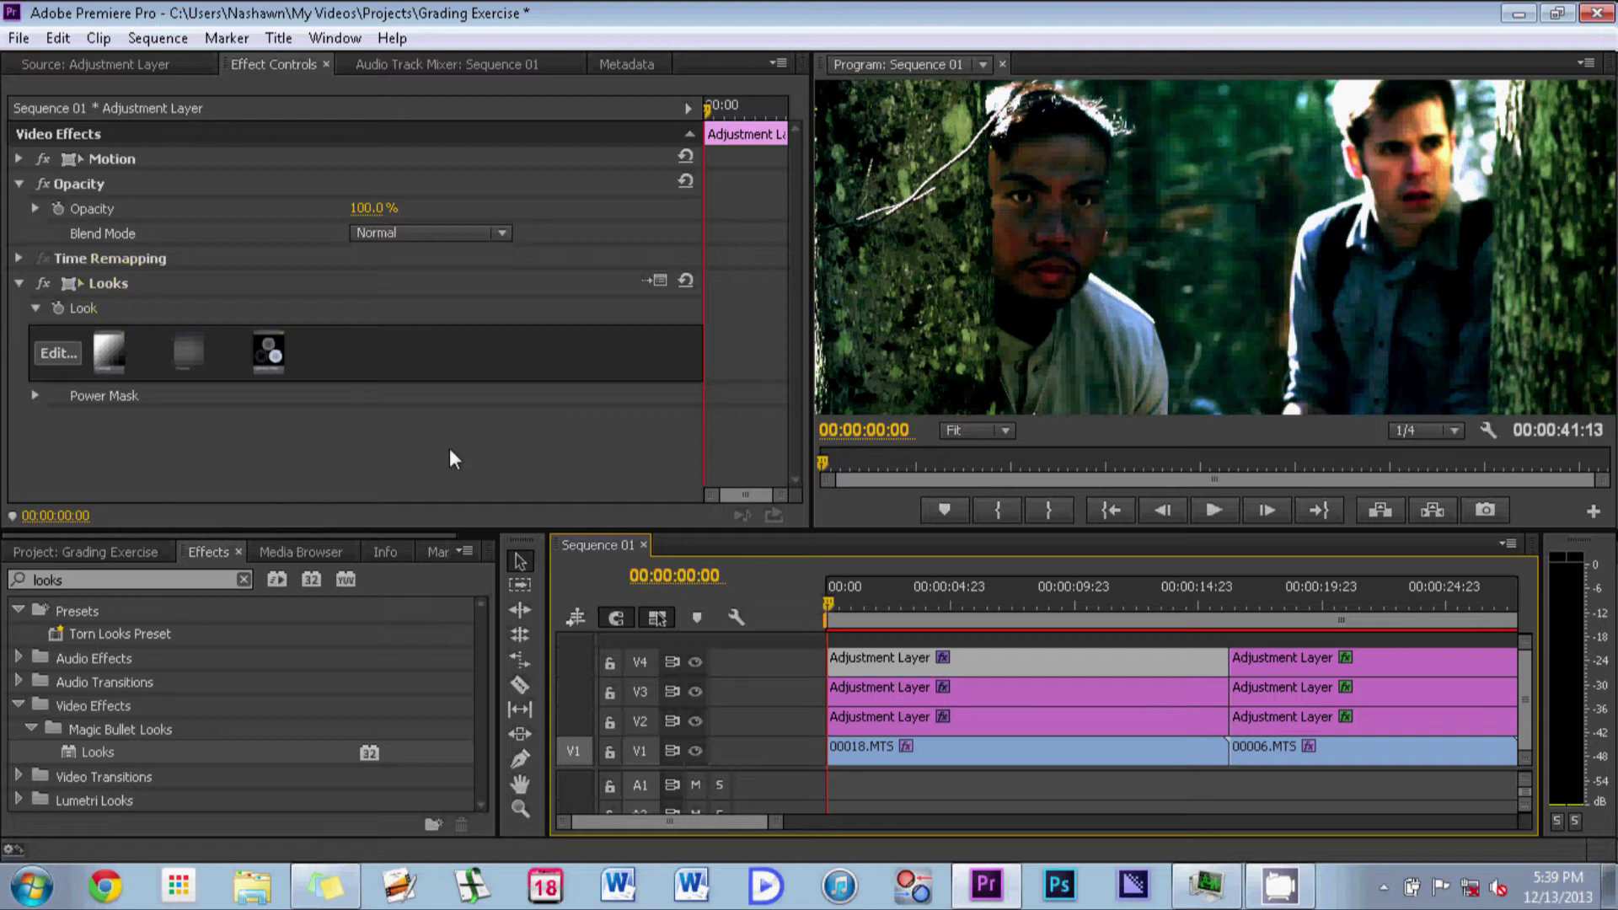
{"action": "left_click", "coordinate": [881, 660]}
{"action": "left_click", "coordinate": [883, 717]}
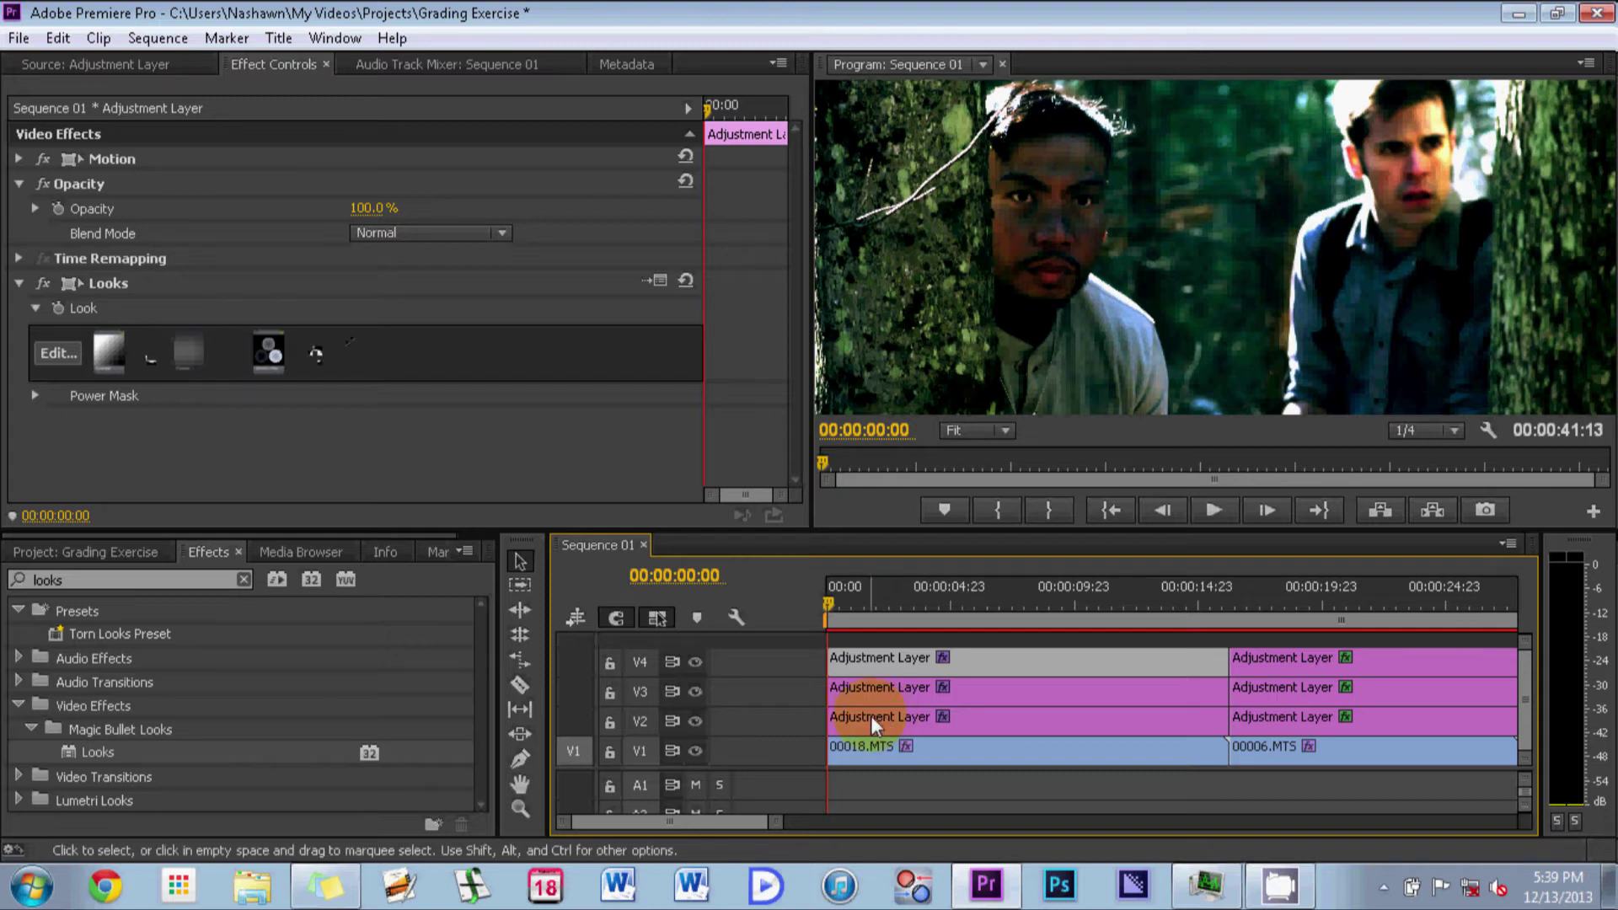
Scrub the V3 adjustment layer's opacity down to 64%
{"action": "left_click", "coordinate": [377, 212]}
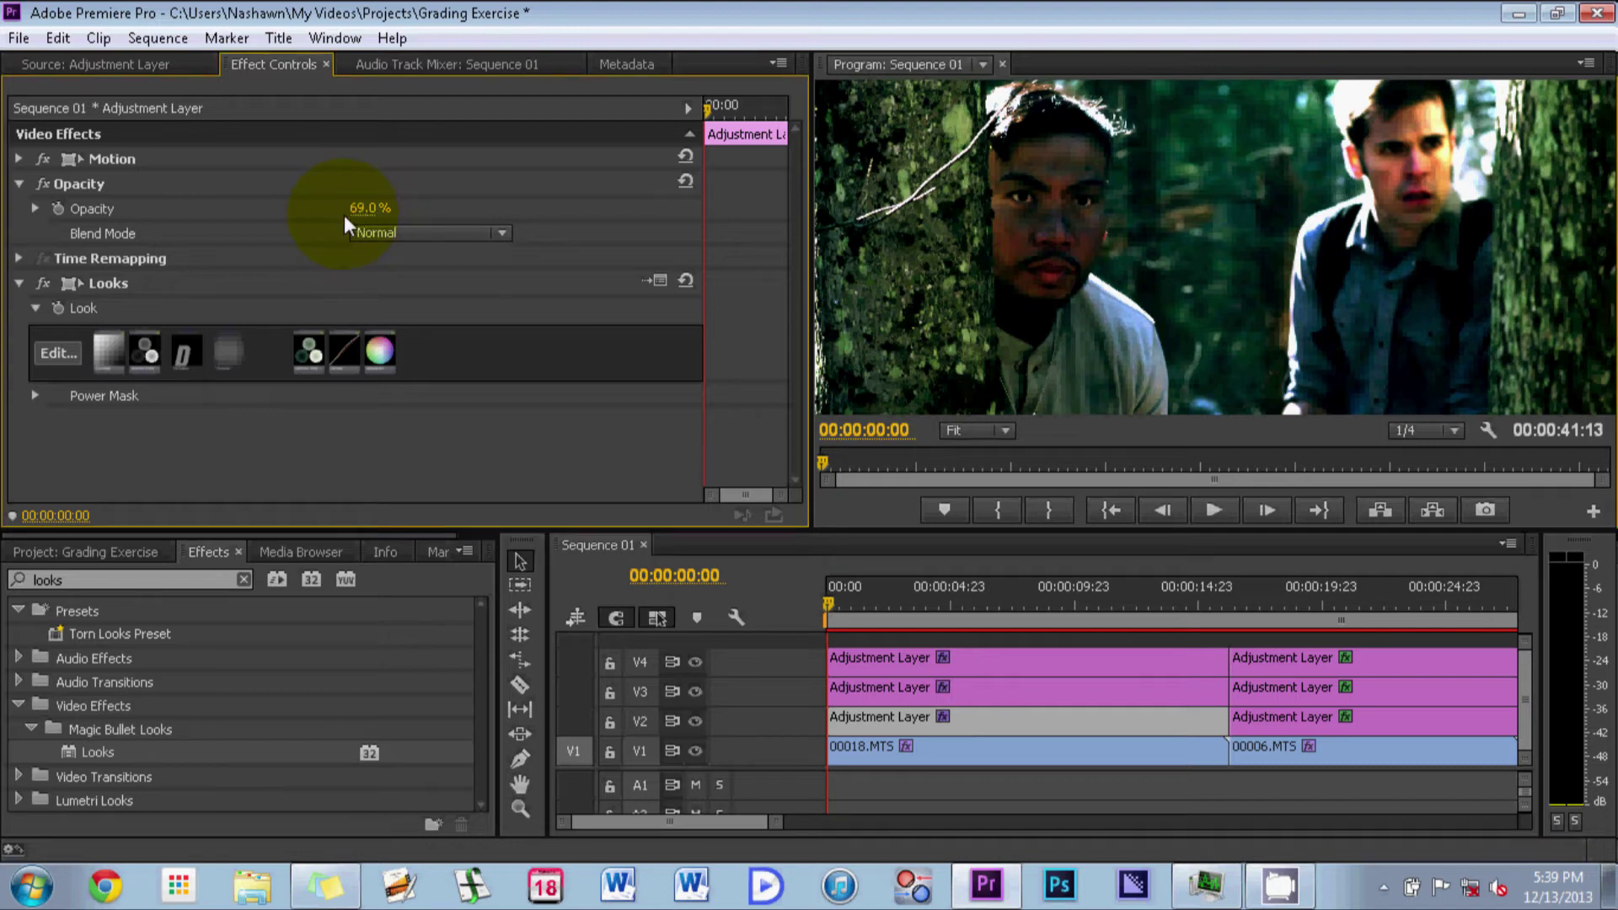
{"action": "left_click_drag", "start_coordinate": [344, 217], "coordinate": [341, 217]}
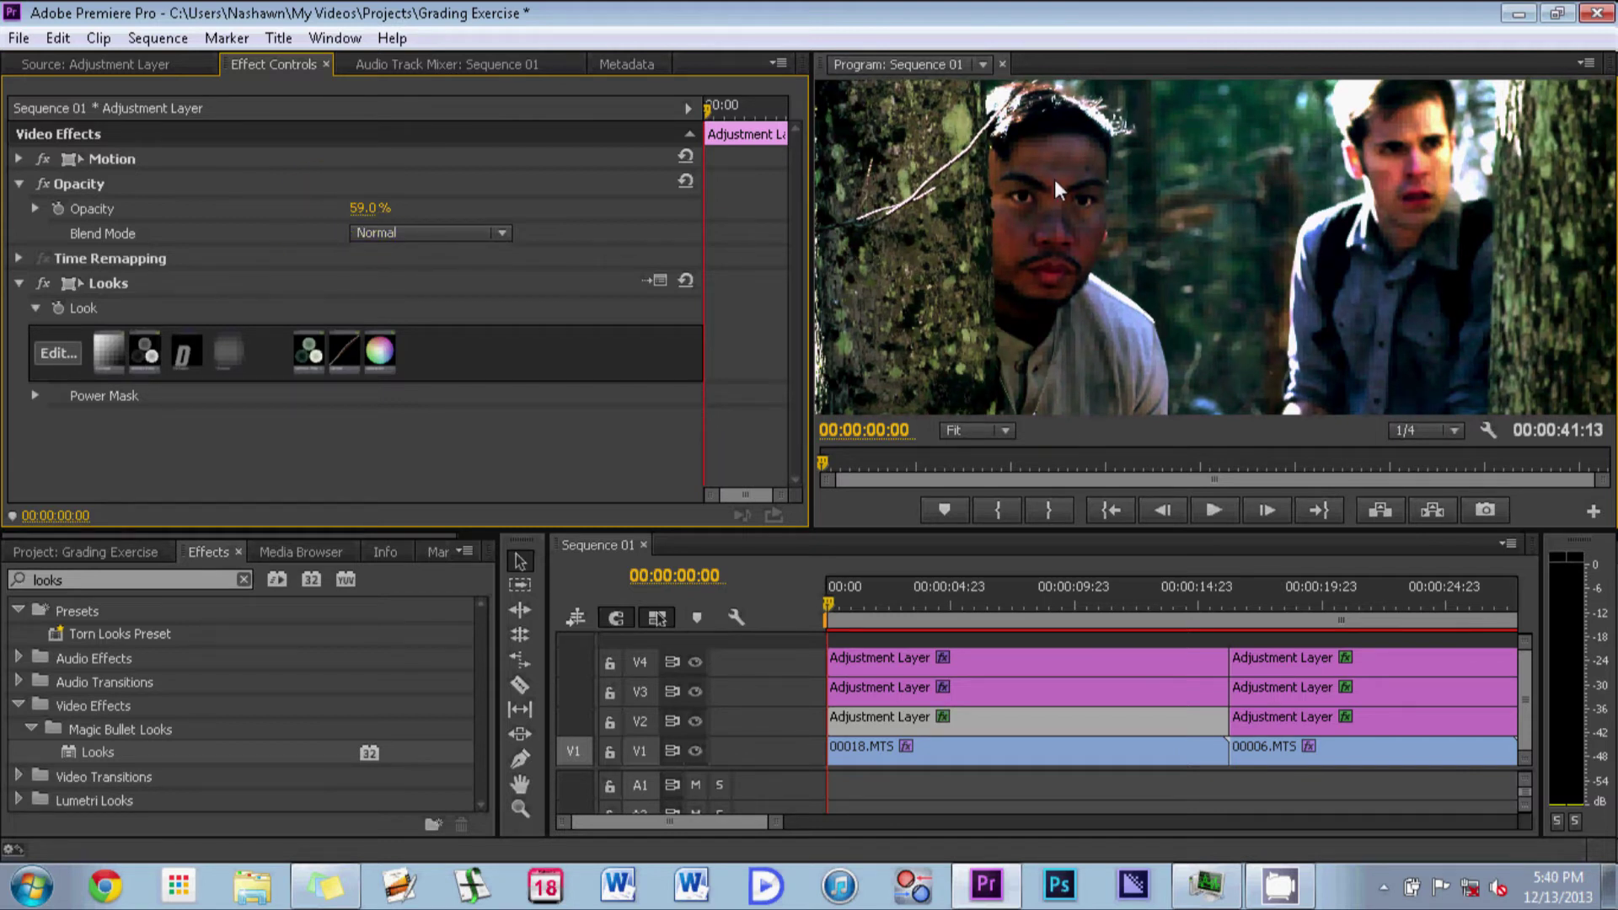
{"action": "left_click", "coordinate": [865, 689]}
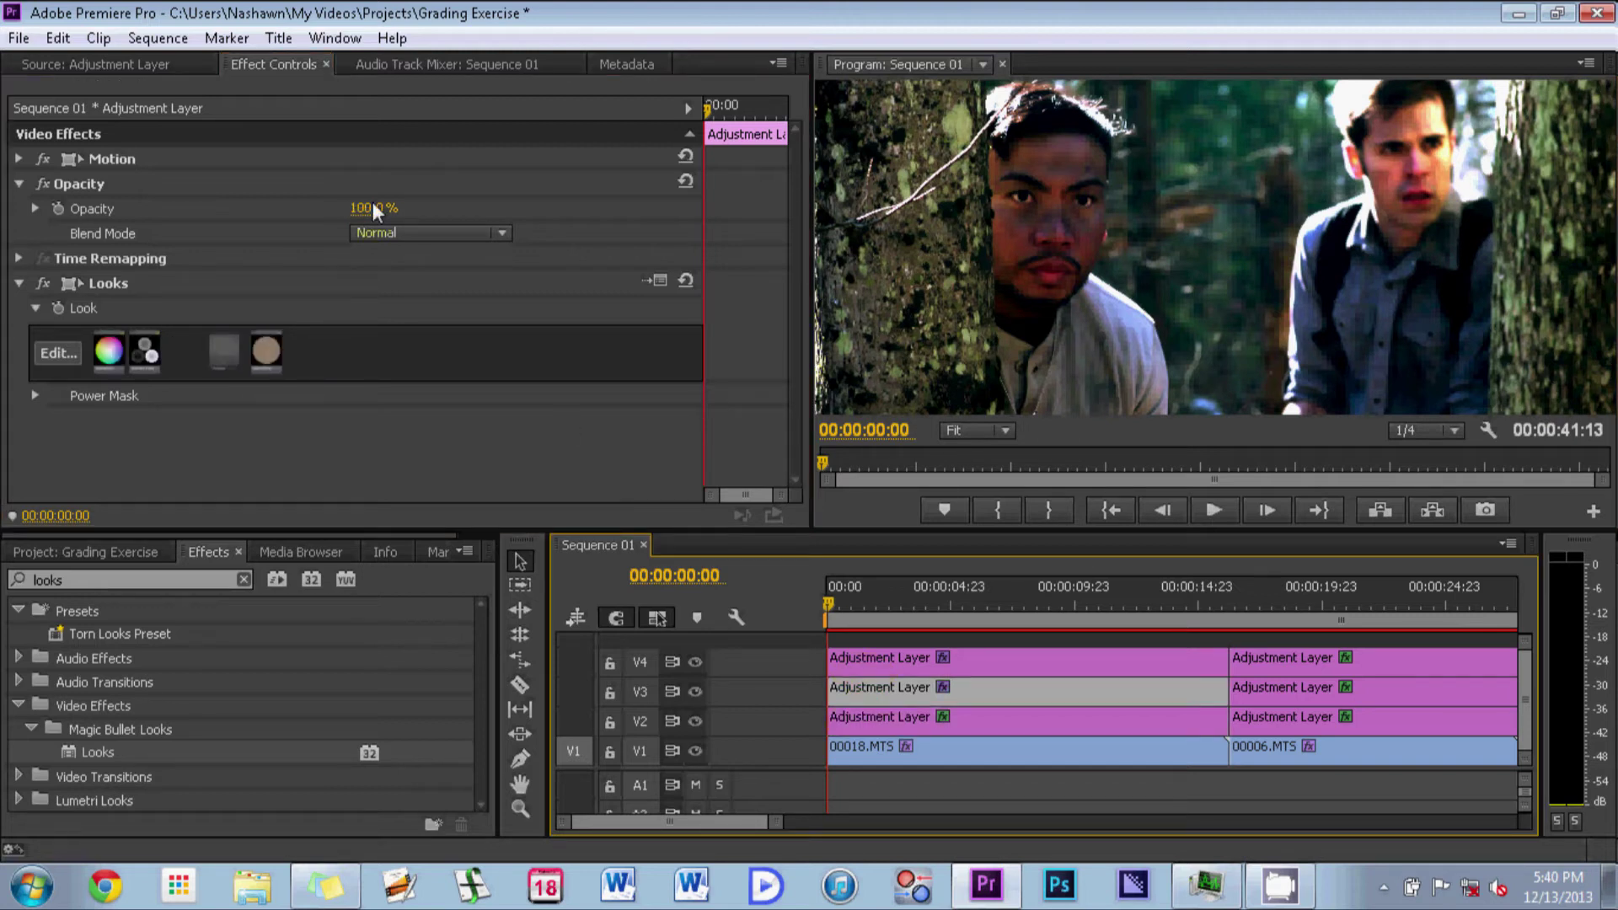
{"action": "left_click_drag", "start_coordinate": [370, 204], "coordinate": [336, 215]}
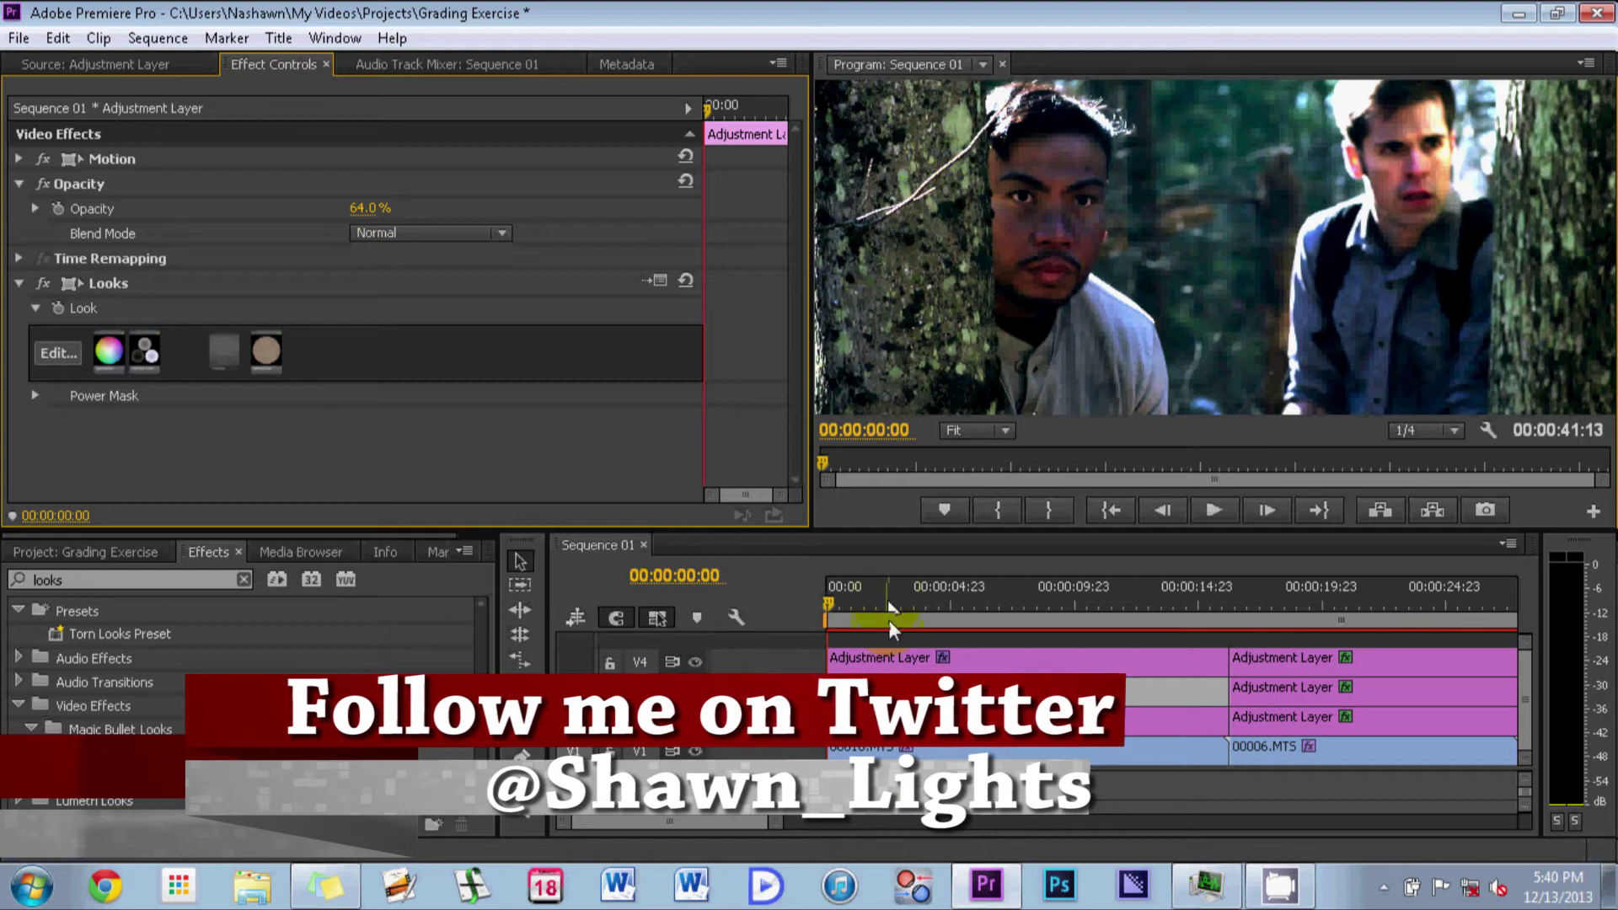
Lower the top V4 adjustment layer's opacity to 38% and collapse the Looks settings
{"action": "left_click", "coordinate": [898, 661]}
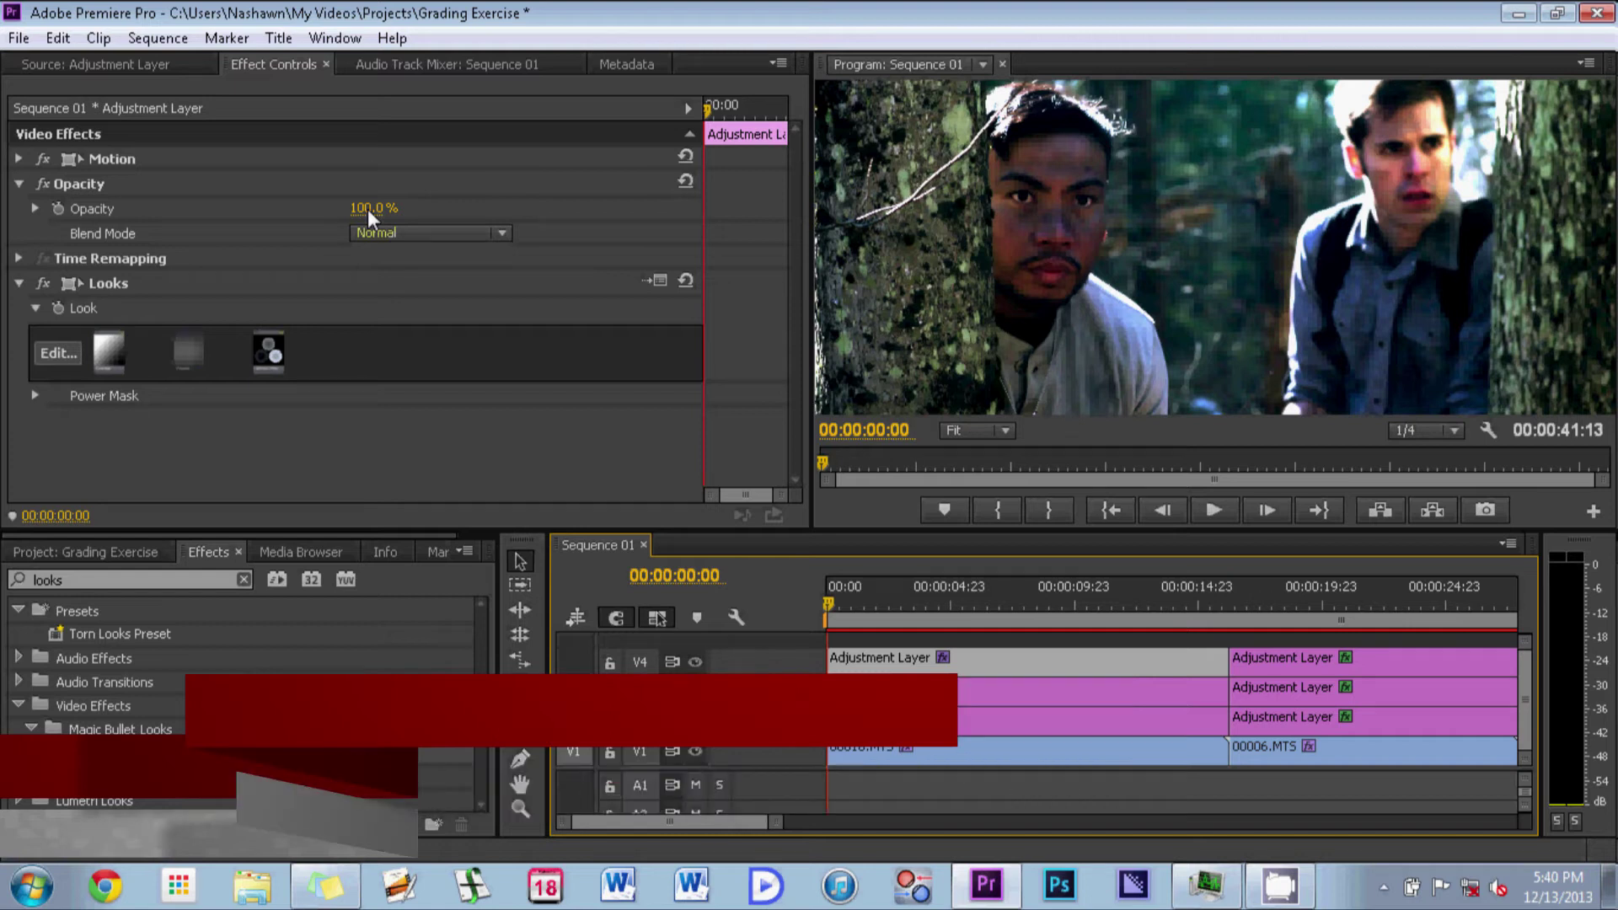
{"action": "left_click_drag", "start_coordinate": [368, 209], "coordinate": [336, 217]}
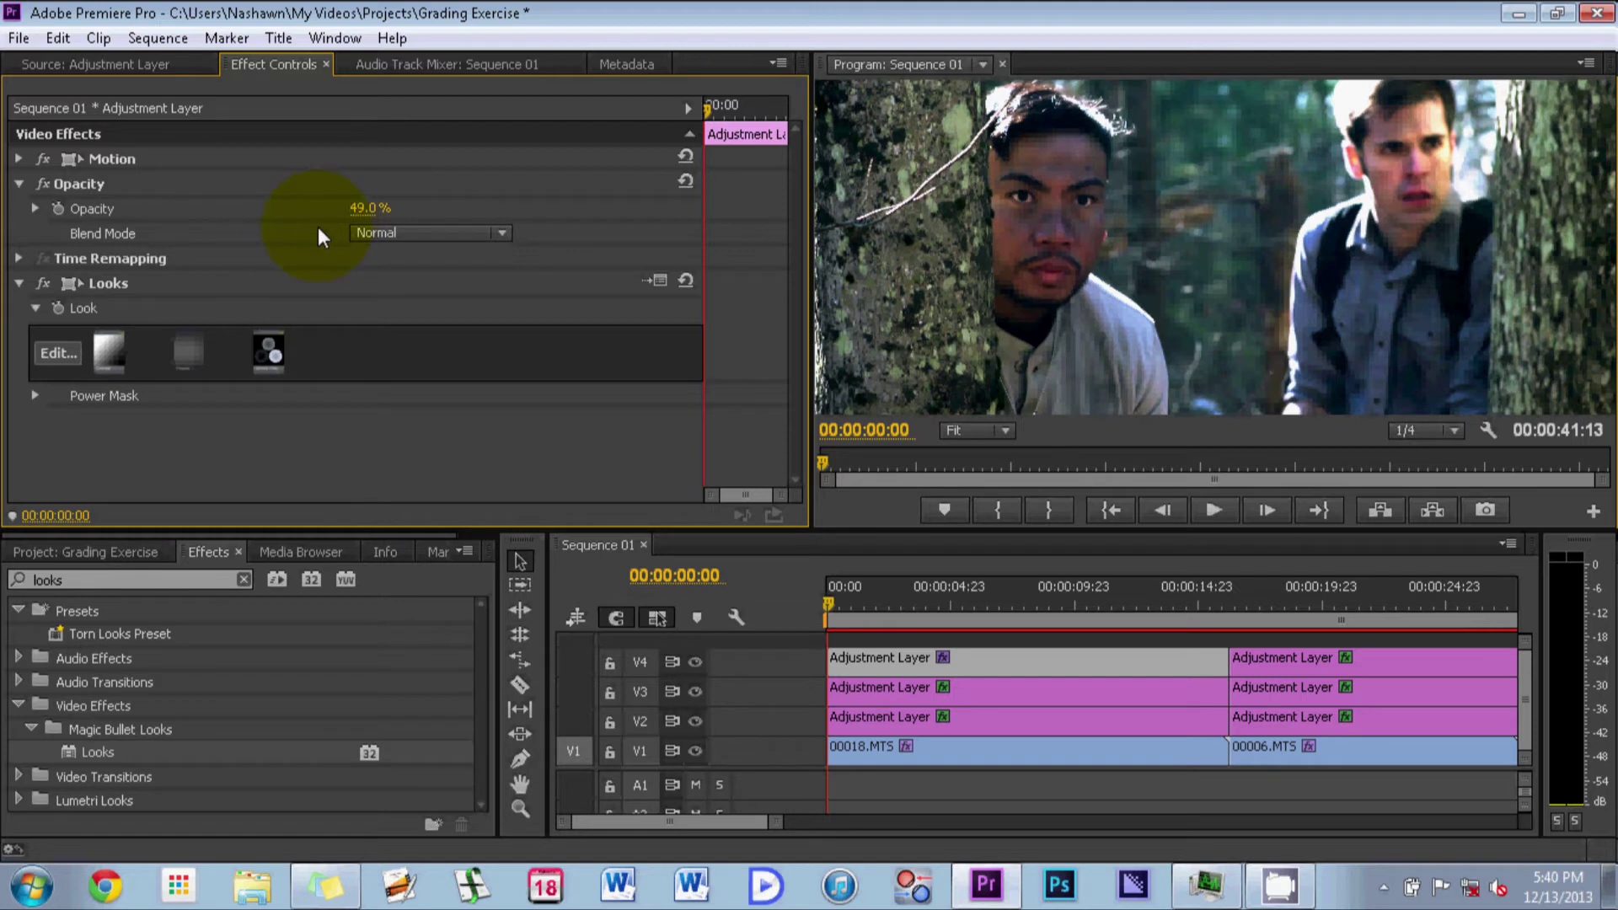
{"action": "left_click_drag", "start_coordinate": [301, 236], "coordinate": [295, 239]}
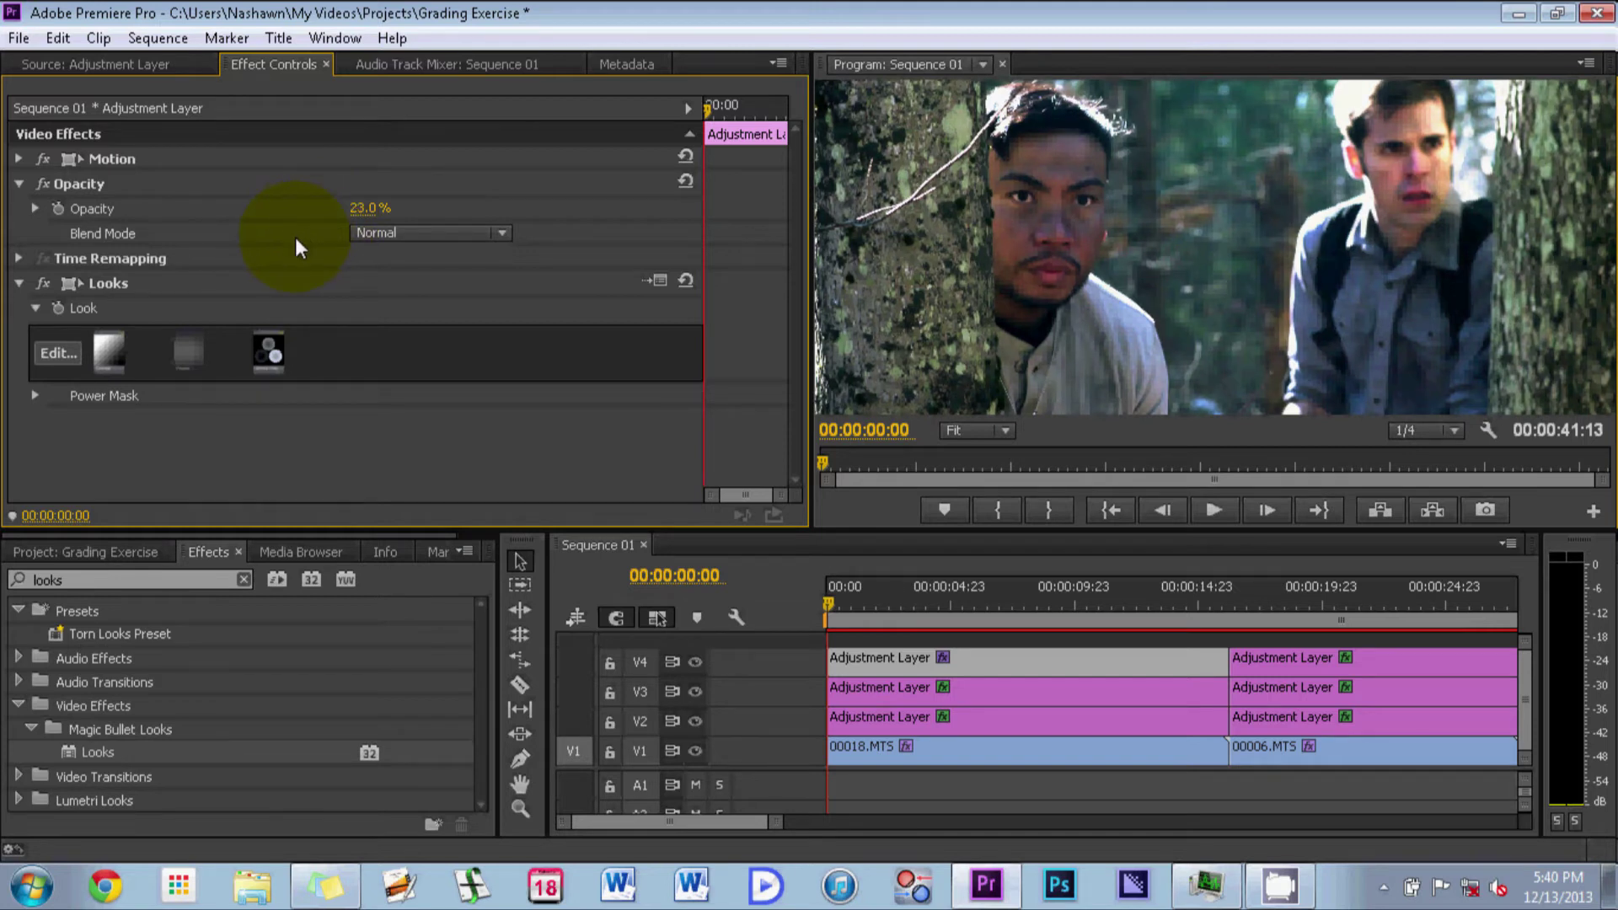
{"action": "left_click_drag", "start_coordinate": [291, 239], "coordinate": [297, 240]}
{"action": "left_click", "coordinate": [19, 284]}
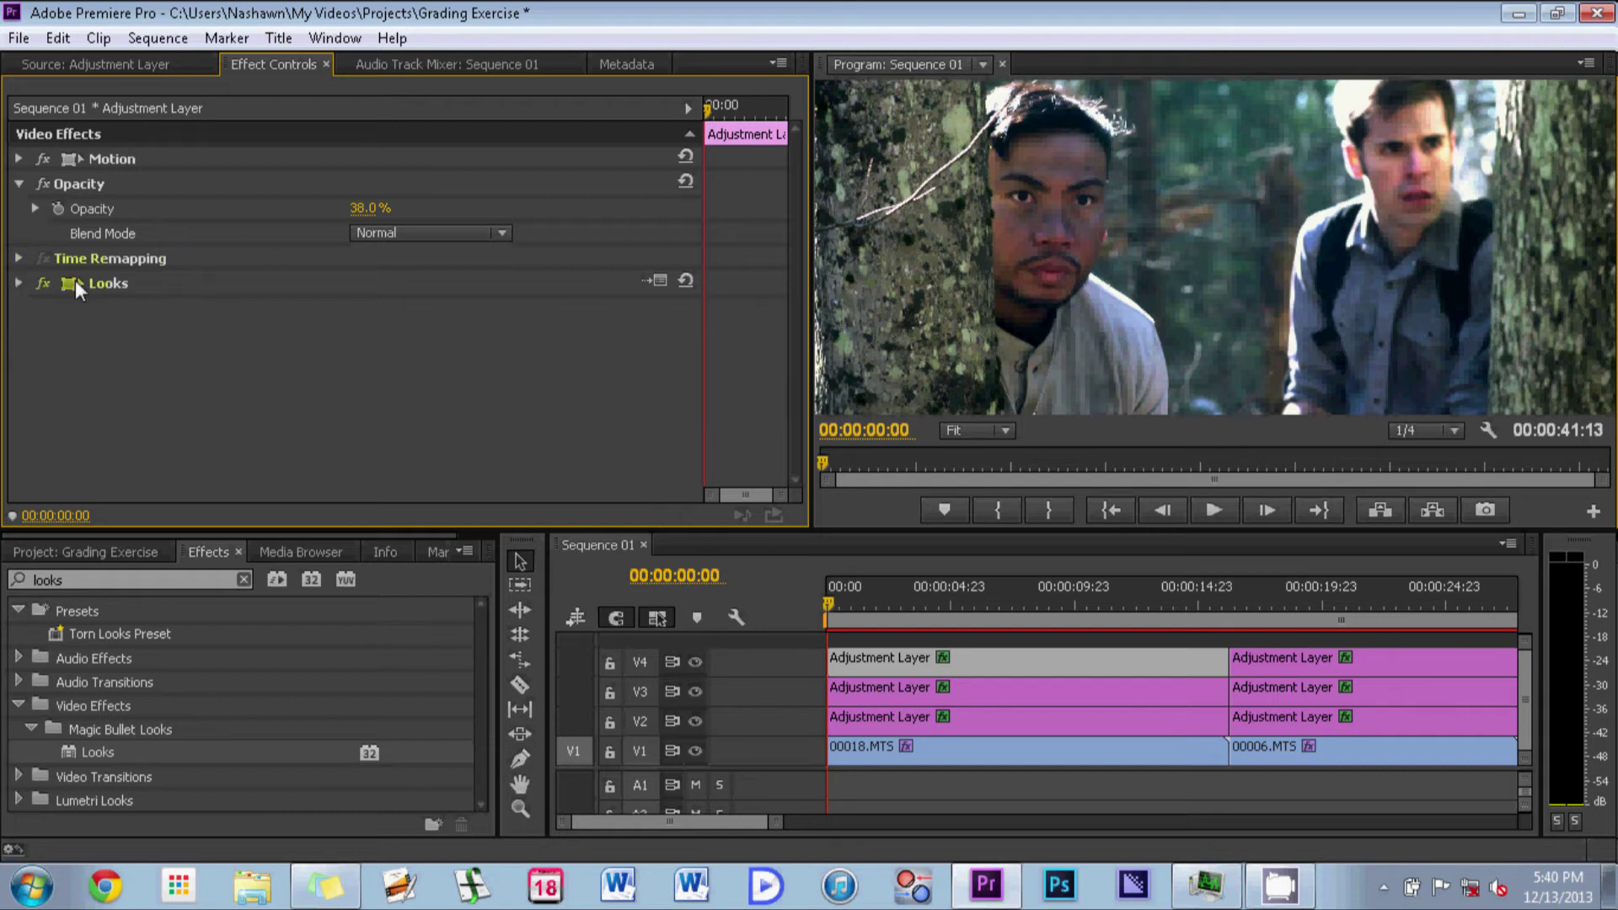
Select 00018.MTS on V1 and add a fresh Looks effect from the Effects panel
{"action": "left_click", "coordinate": [856, 729]}
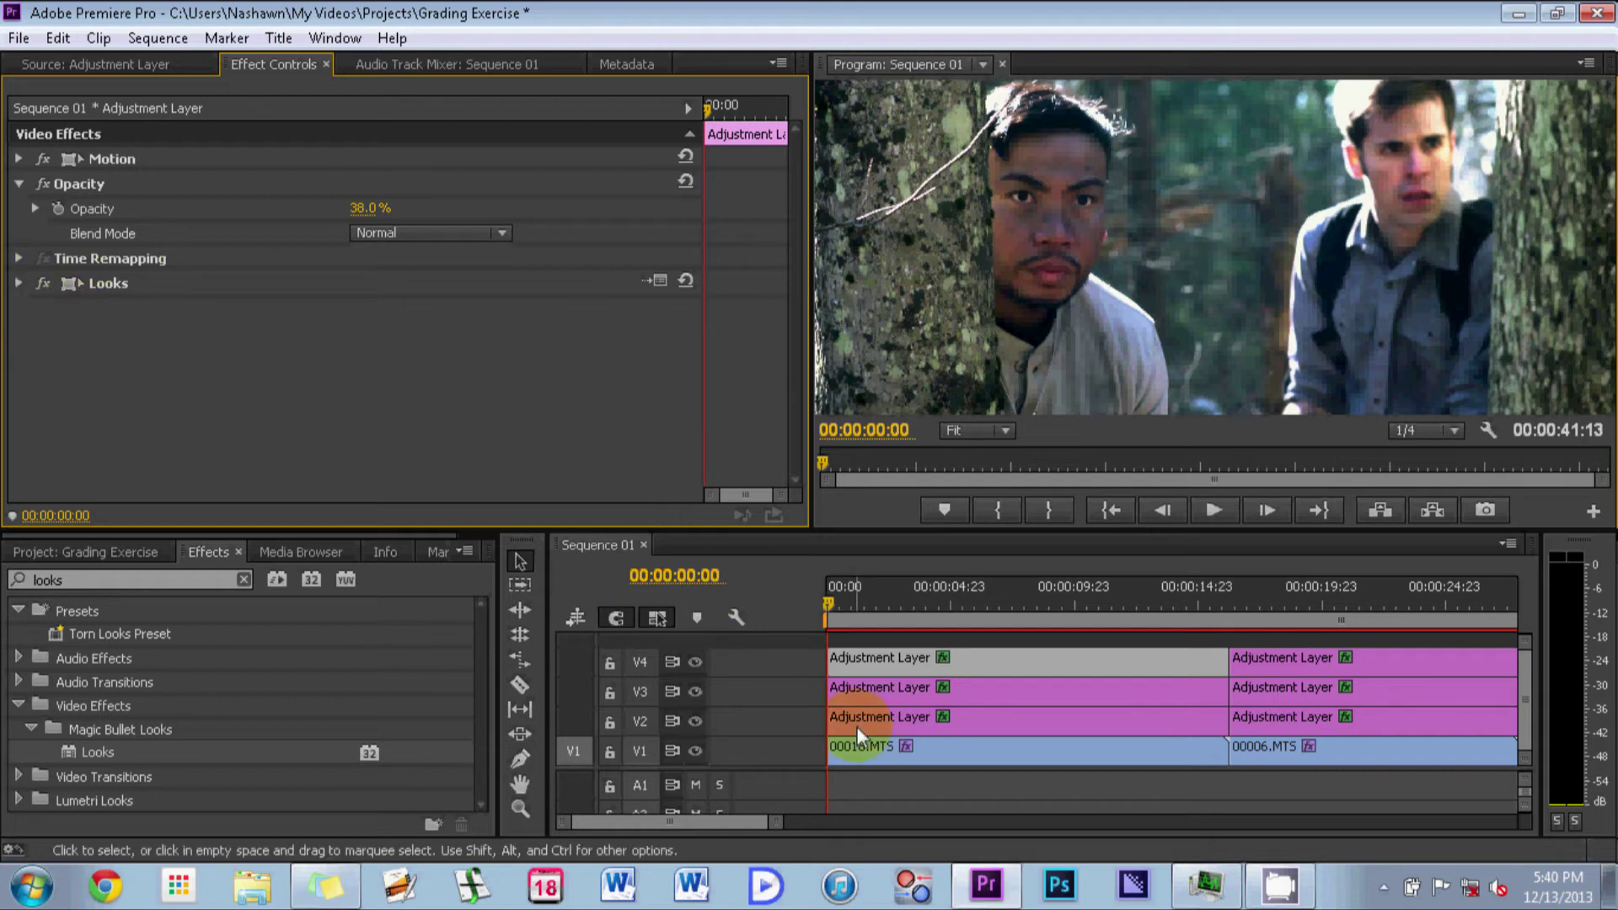
{"action": "left_click", "coordinate": [912, 750]}
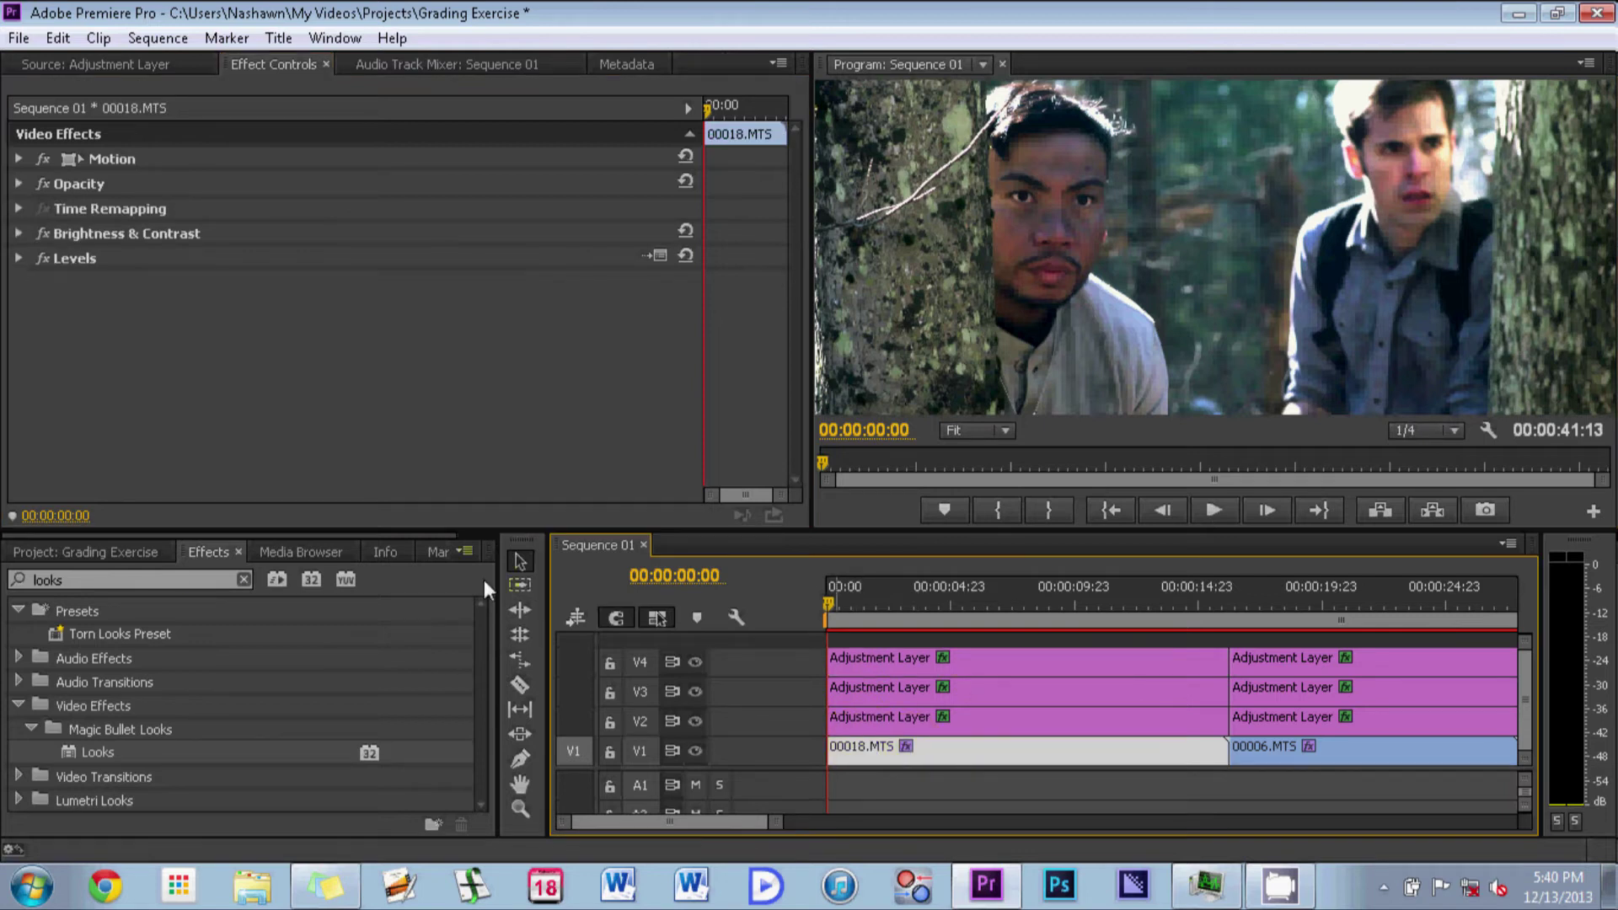
{"action": "left_click", "coordinate": [199, 579]}
{"action": "left_click", "coordinate": [816, 728]}
{"action": "left_click", "coordinate": [860, 742]}
{"action": "left_click", "coordinate": [834, 758]}
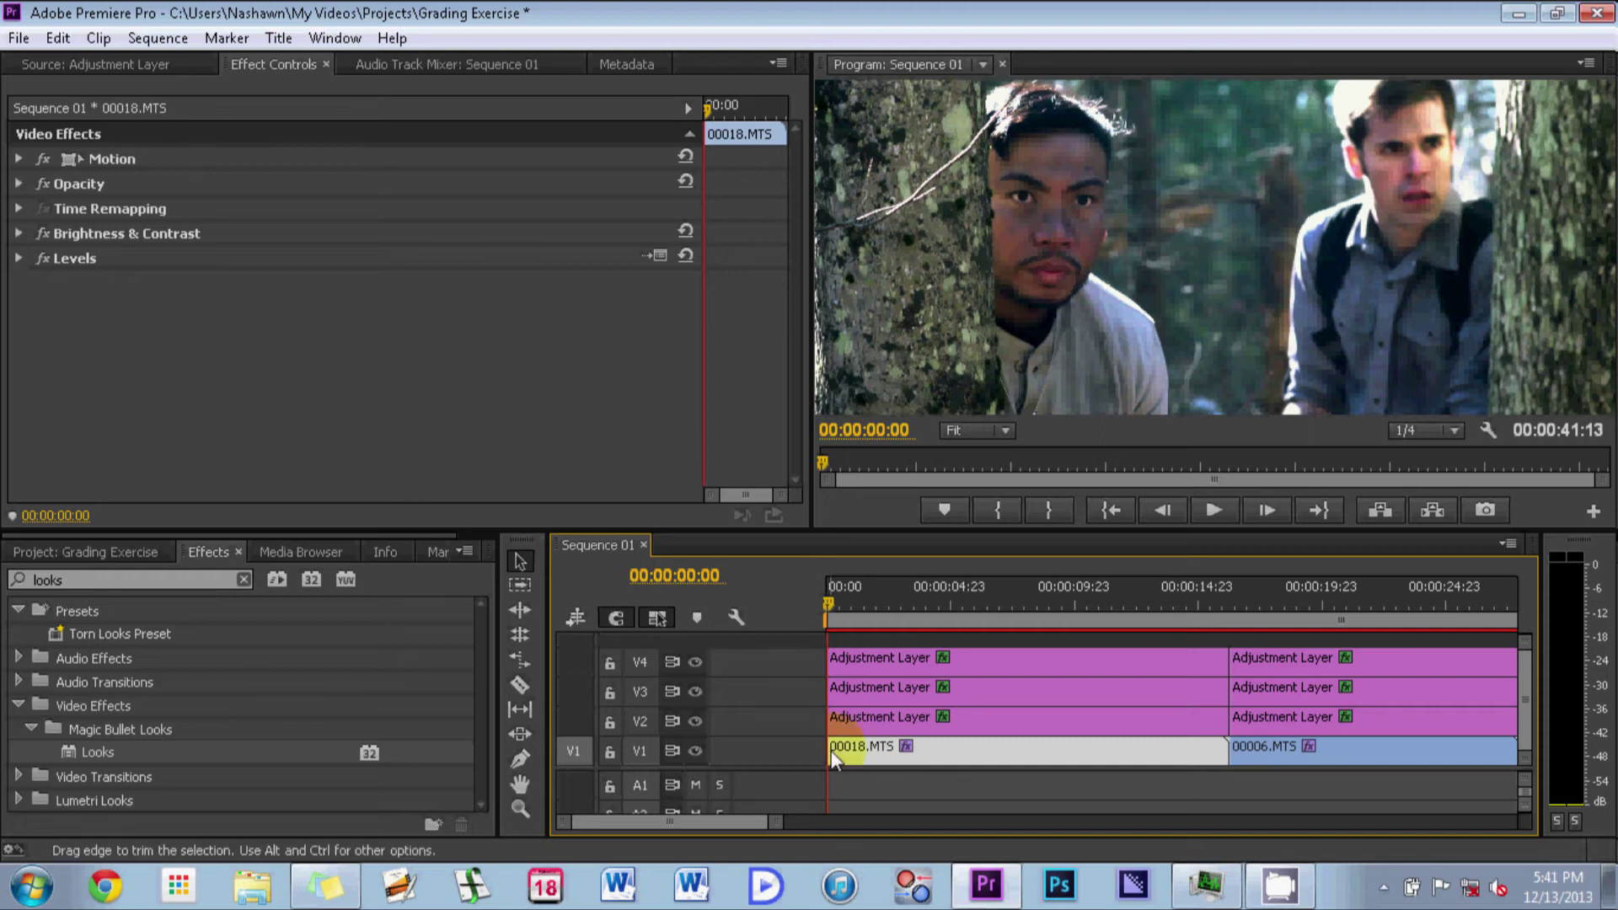
{"action": "double_click", "coordinate": [84, 756]}
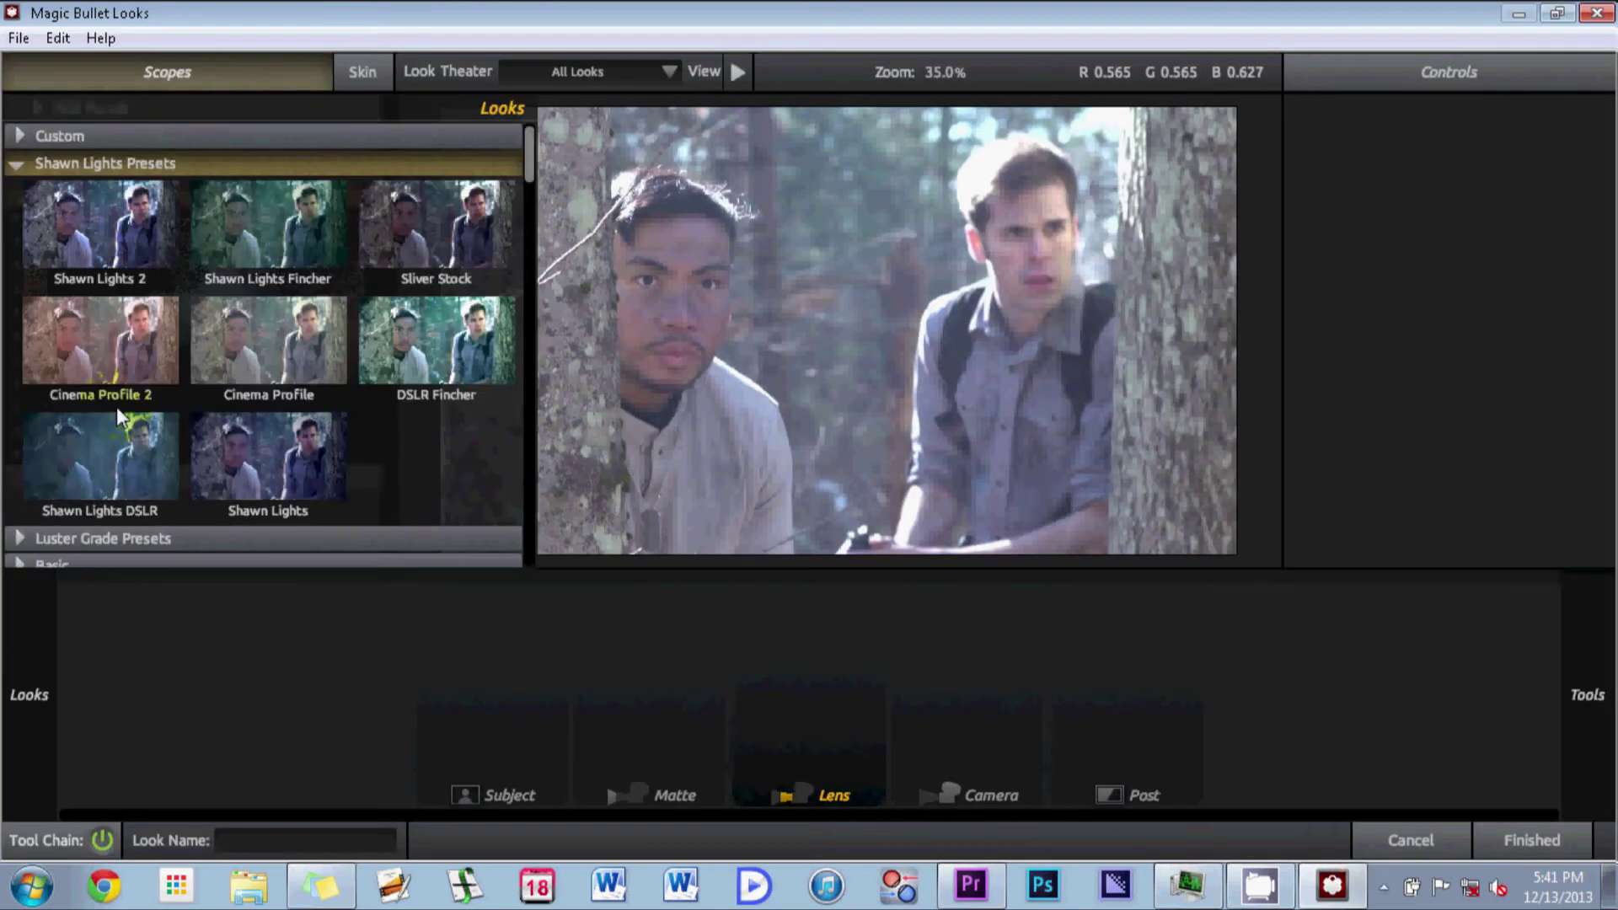
{"action": "left_click", "coordinate": [235, 438]}
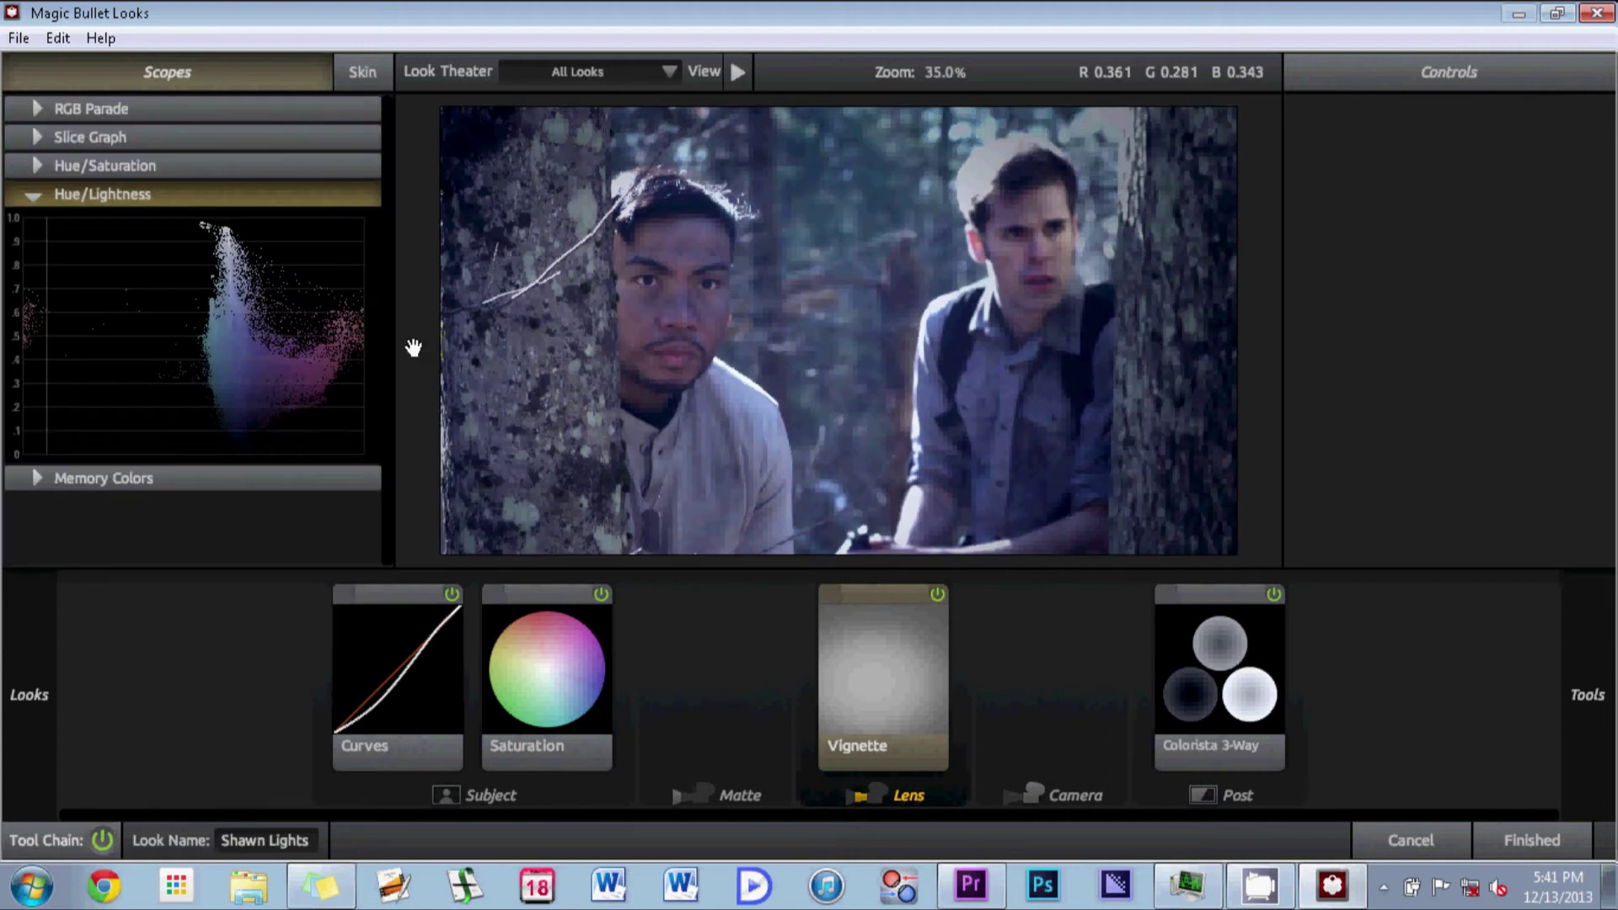
{"action": "mouse_move", "coordinate": [32, 542]}
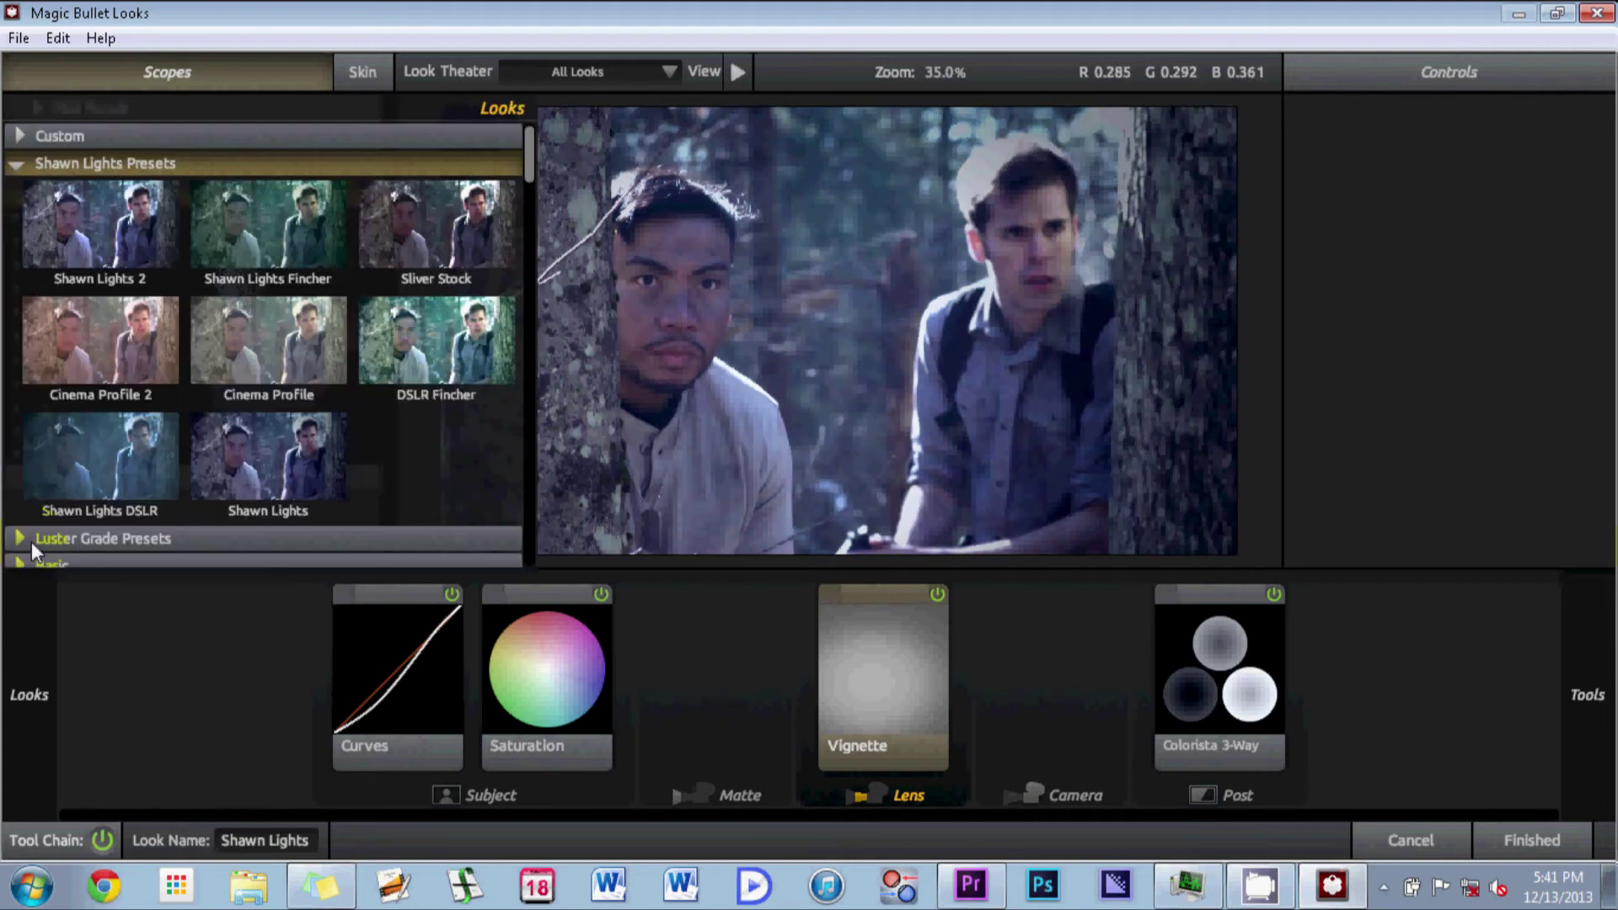
{"action": "left_click", "coordinate": [123, 239]}
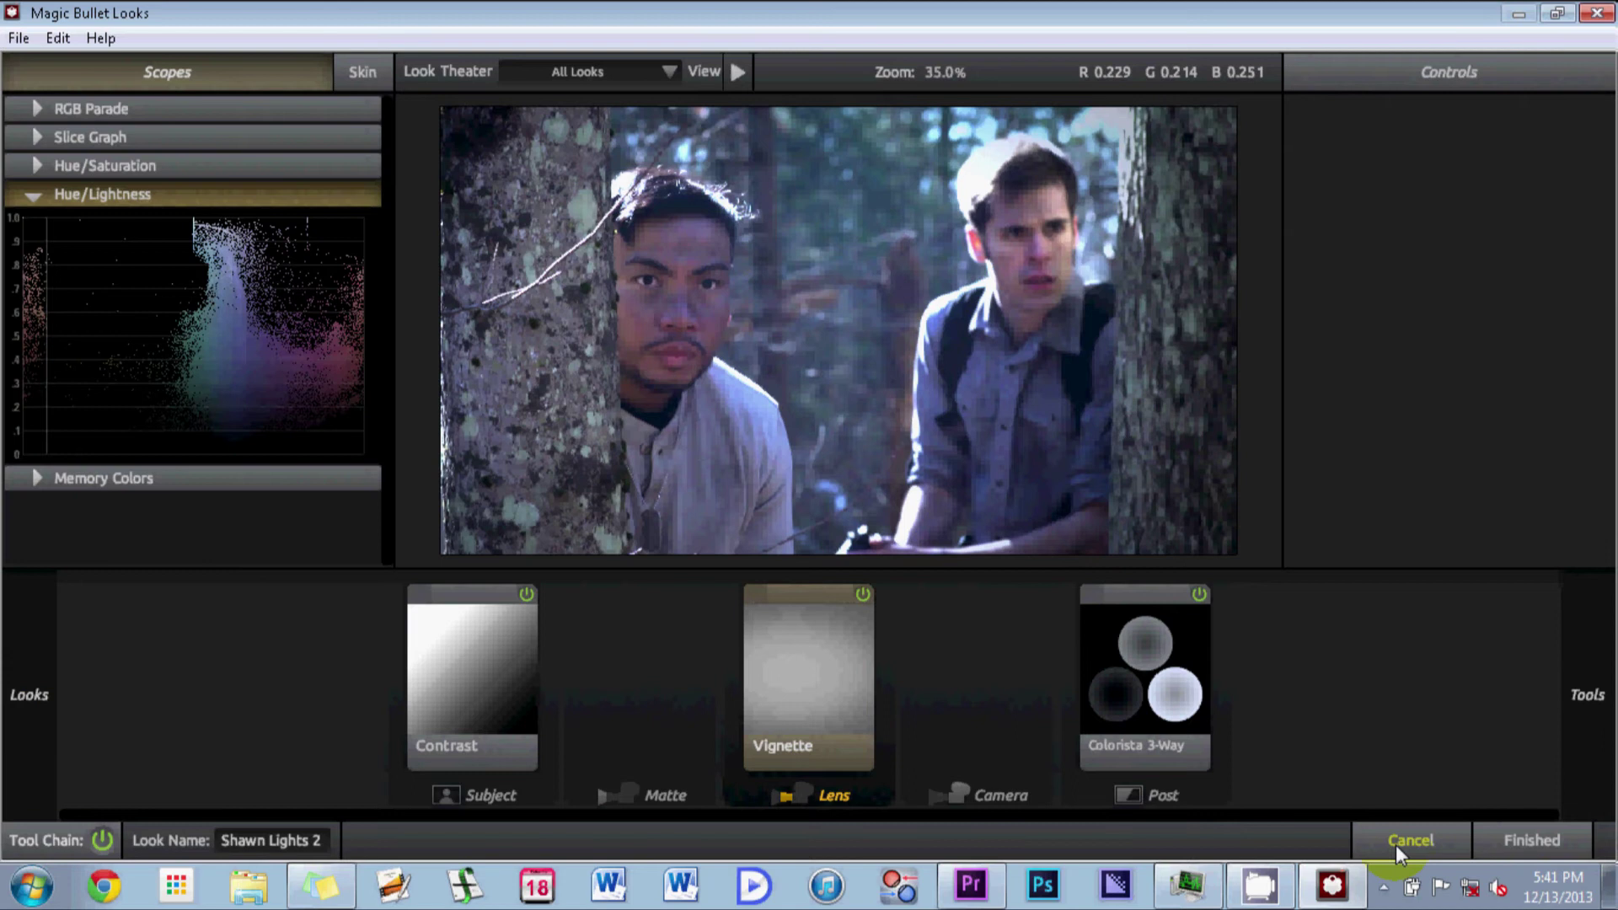
{"action": "left_click", "coordinate": [1396, 844]}
{"action": "left_click", "coordinate": [893, 706]}
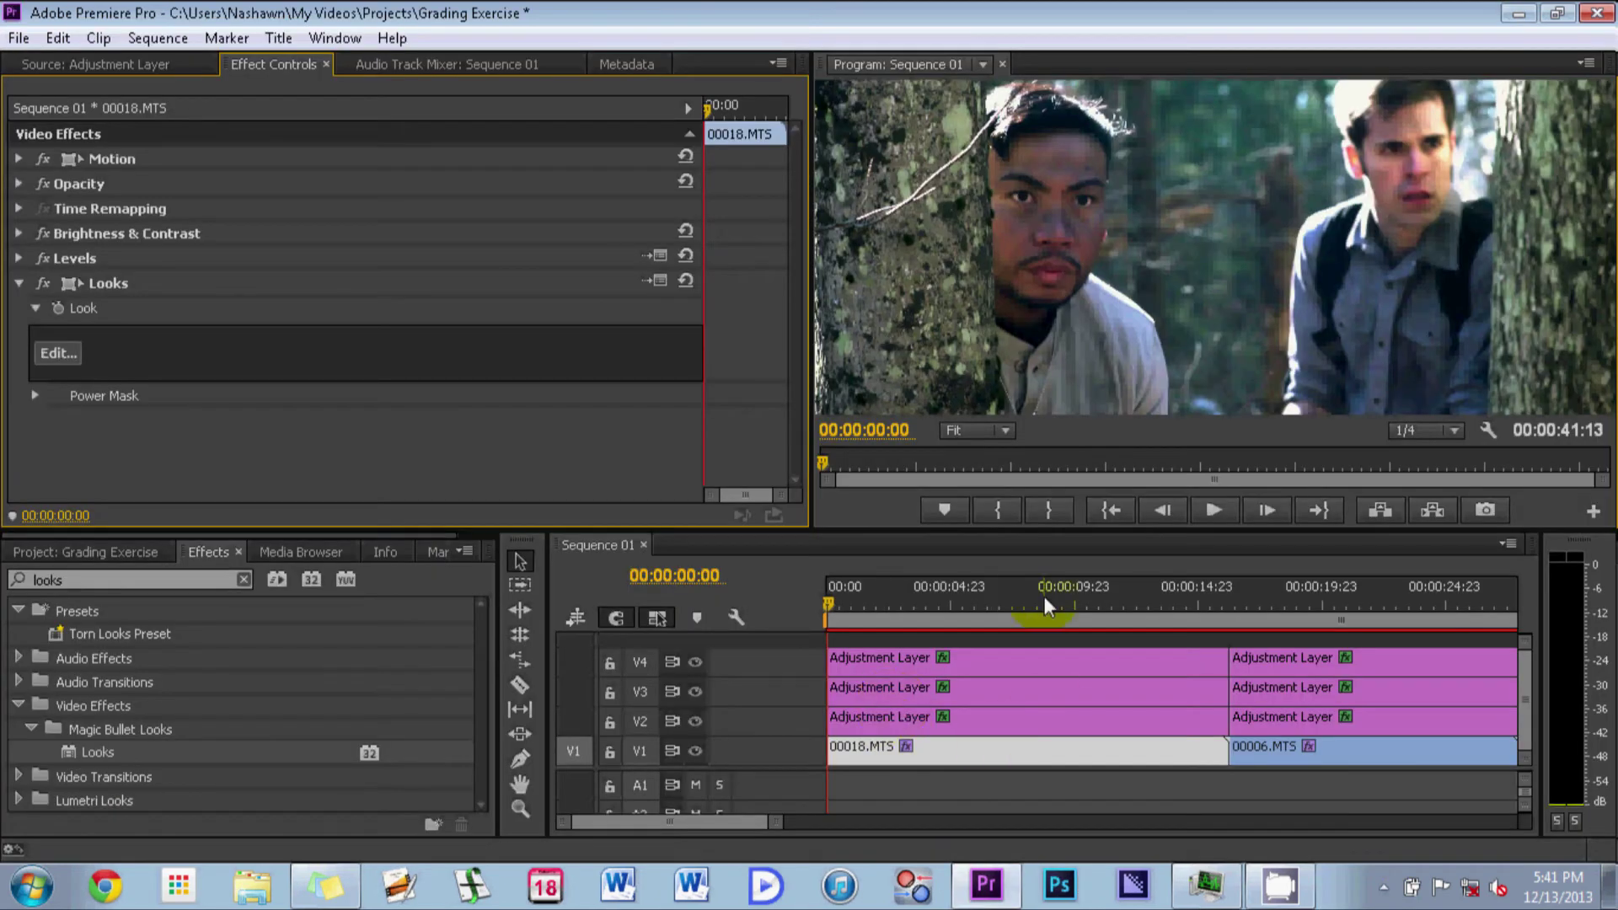
Hide tracks V4, V3 and V2 and jump to the 00006.MTS edit at 00:00:16:06
{"action": "left_click", "coordinate": [695, 663]}
{"action": "left_click", "coordinate": [695, 694]}
{"action": "left_click", "coordinate": [695, 722]}
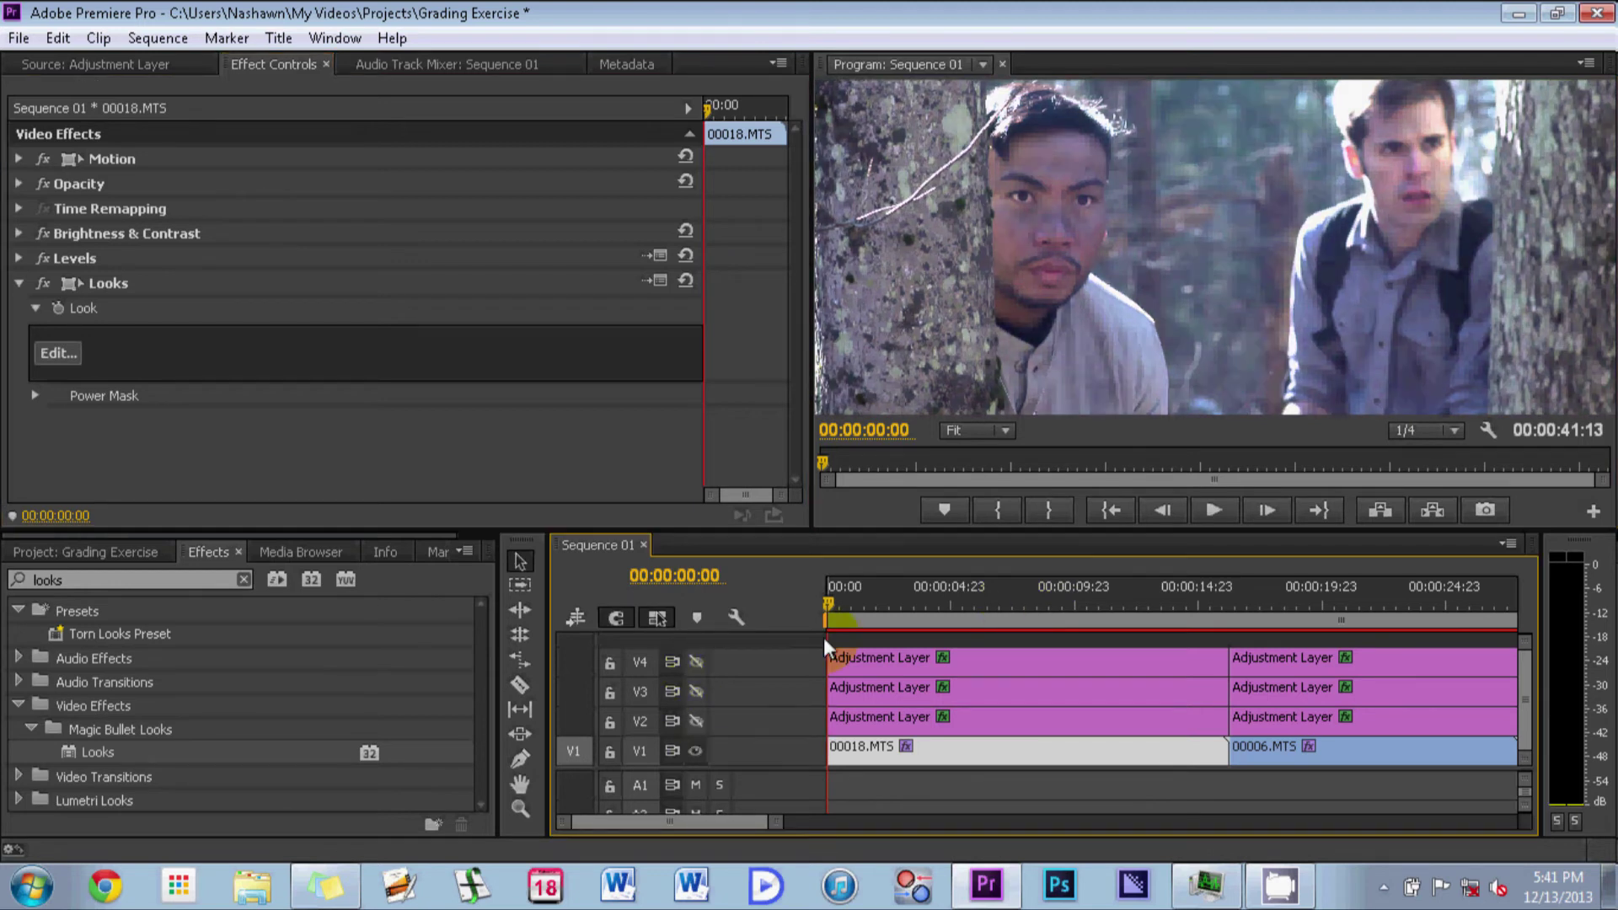
{"action": "key", "text": "Down"}
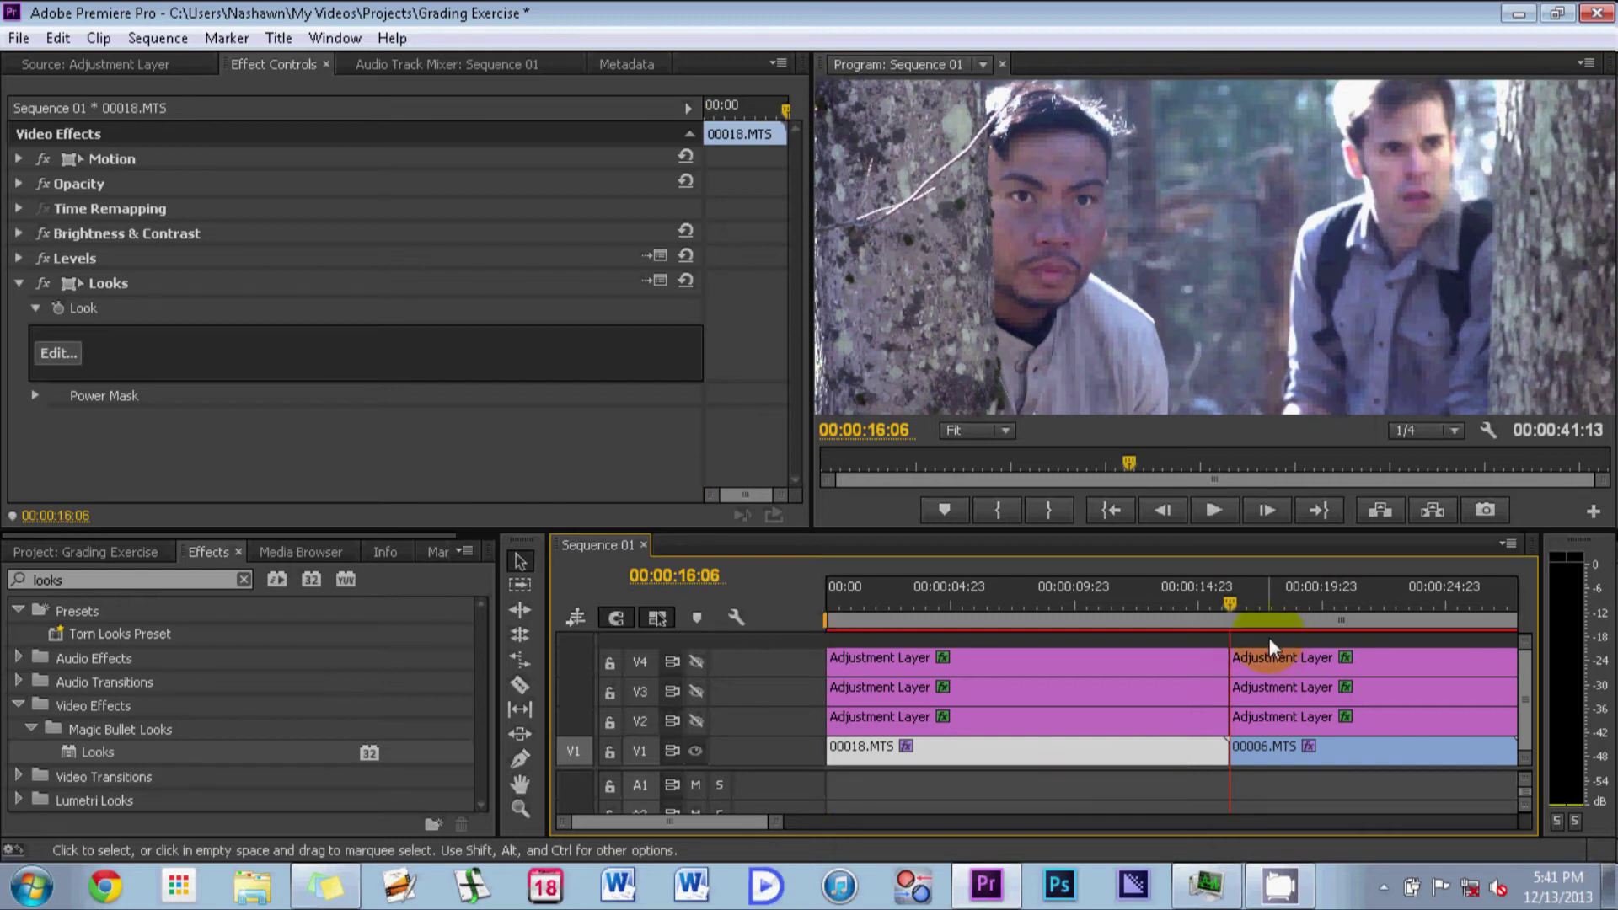
{"action": "mouse_move", "coordinate": [669, 811]}
{"action": "left_mouse_down"}
{"action": "mouse_move", "coordinate": [679, 821]}
{"action": "mouse_move", "coordinate": [649, 822]}
{"action": "left_mouse_up"}
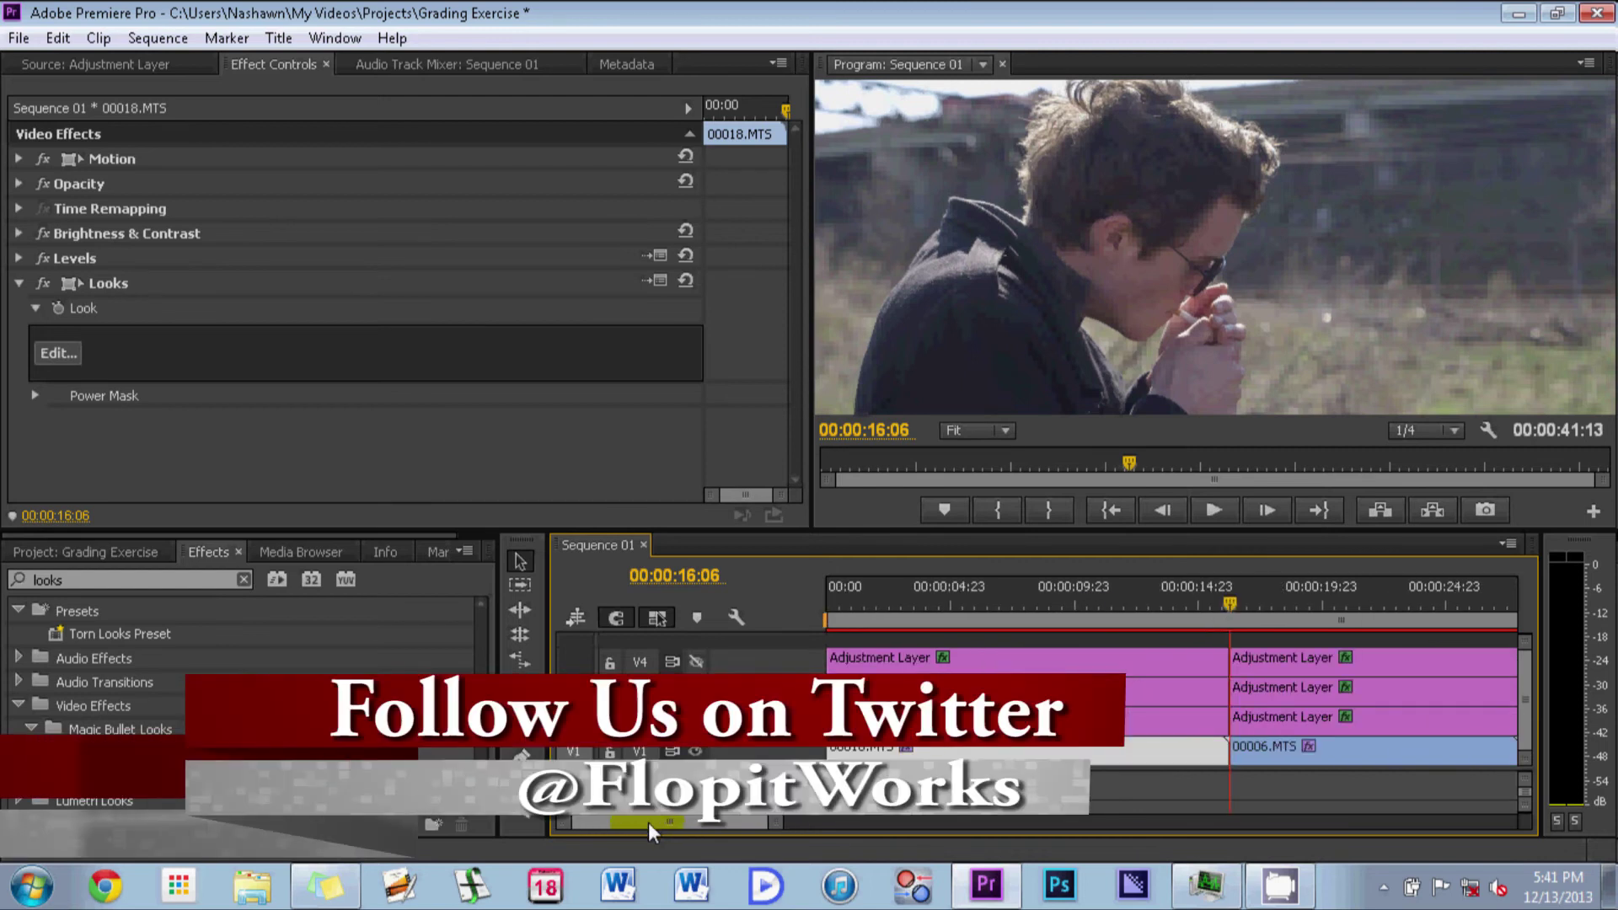
Check the adjustment layers' opacity over 00006.MTS, then re-enable the V2 and V3 track outputs
{"action": "left_click", "coordinate": [1271, 708]}
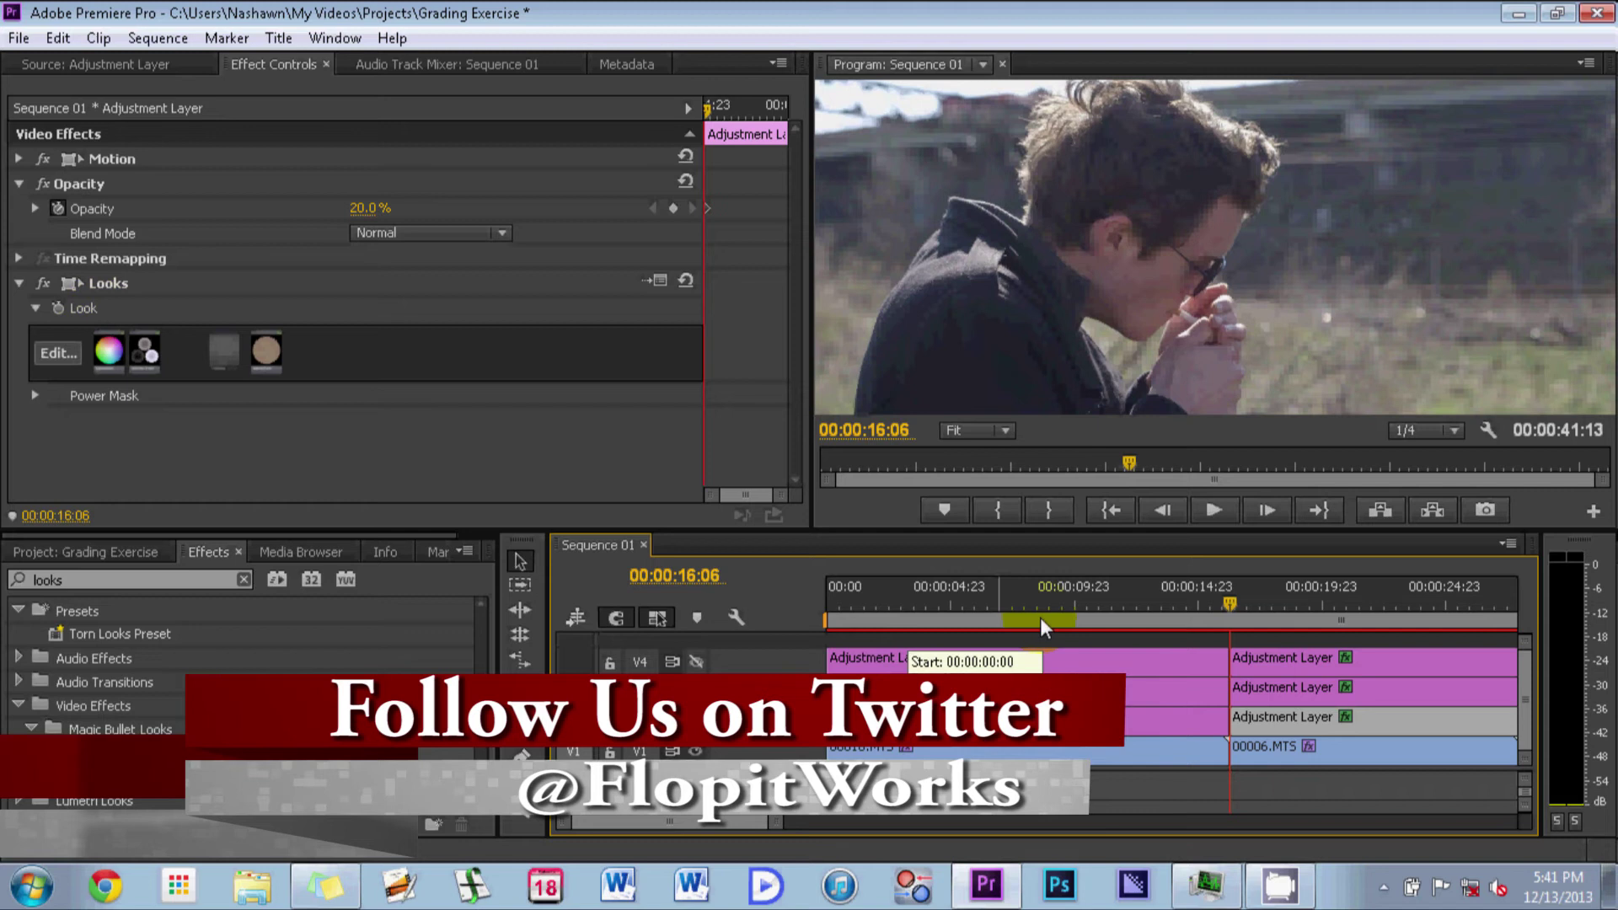
{"action": "left_click", "coordinate": [1271, 691]}
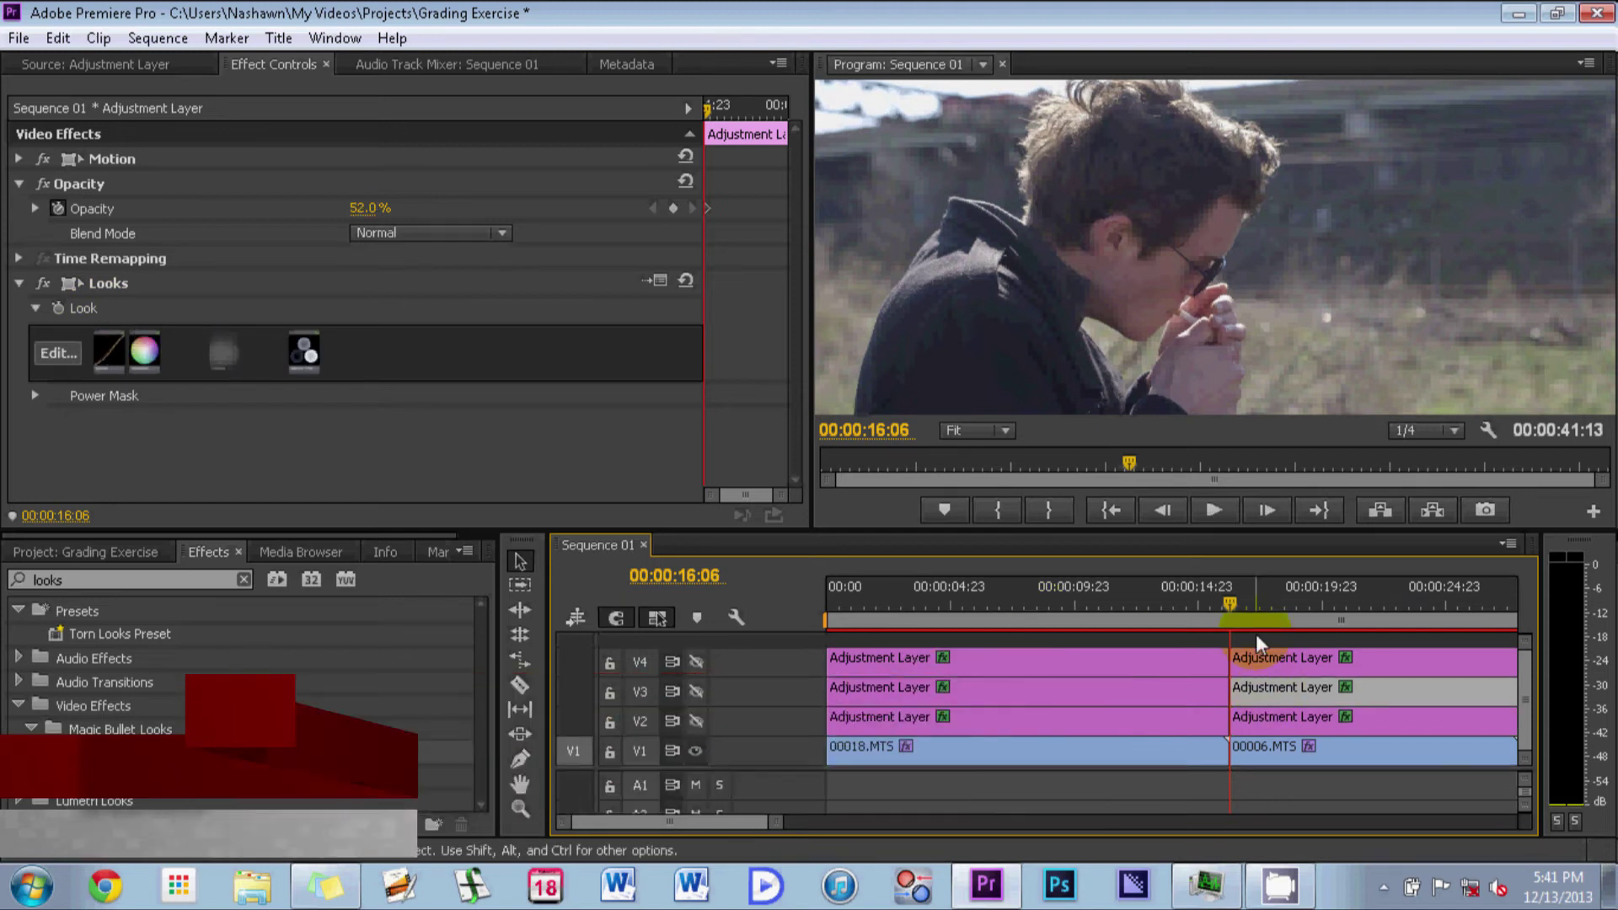
{"action": "right_click", "coordinate": [1257, 657]}
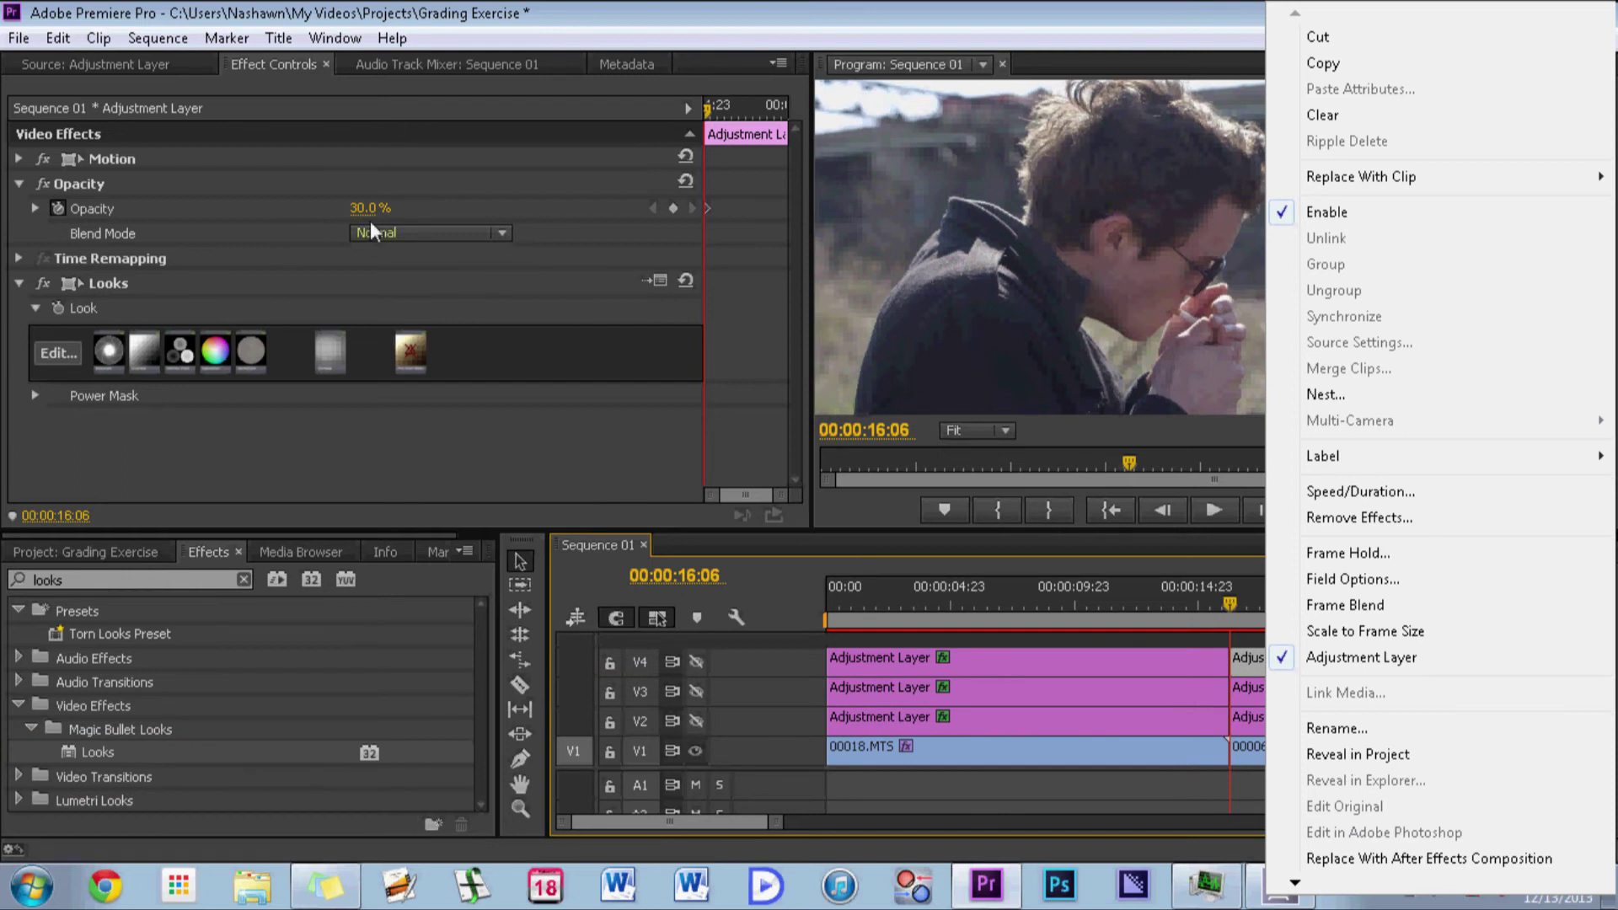
{"action": "left_click", "coordinate": [335, 453]}
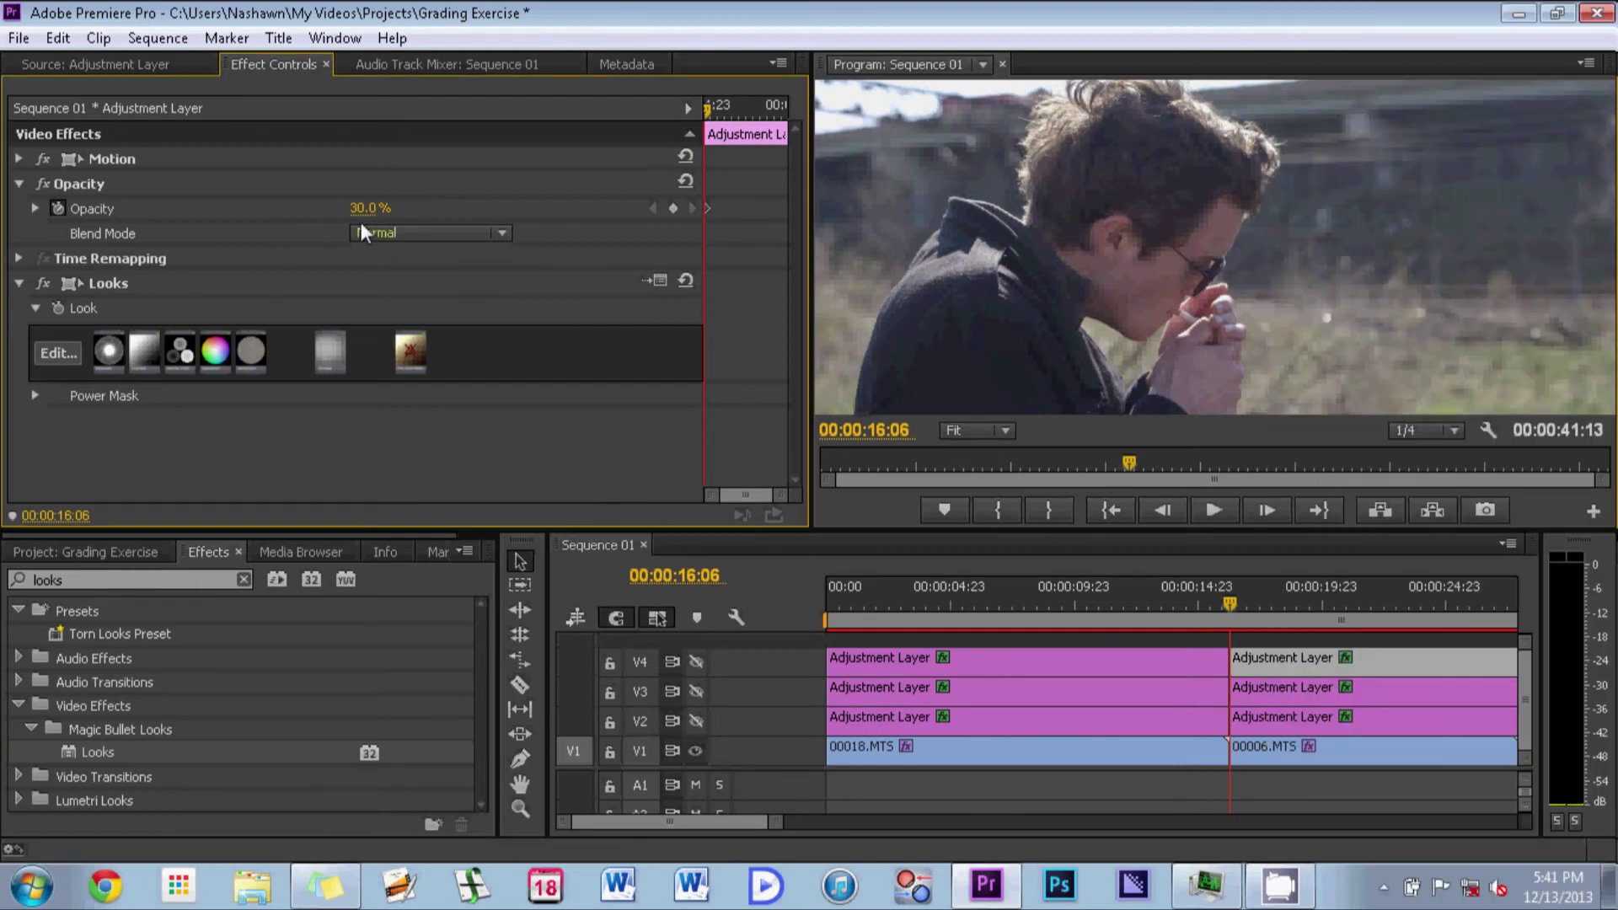
{"action": "left_click", "coordinate": [1262, 730]}
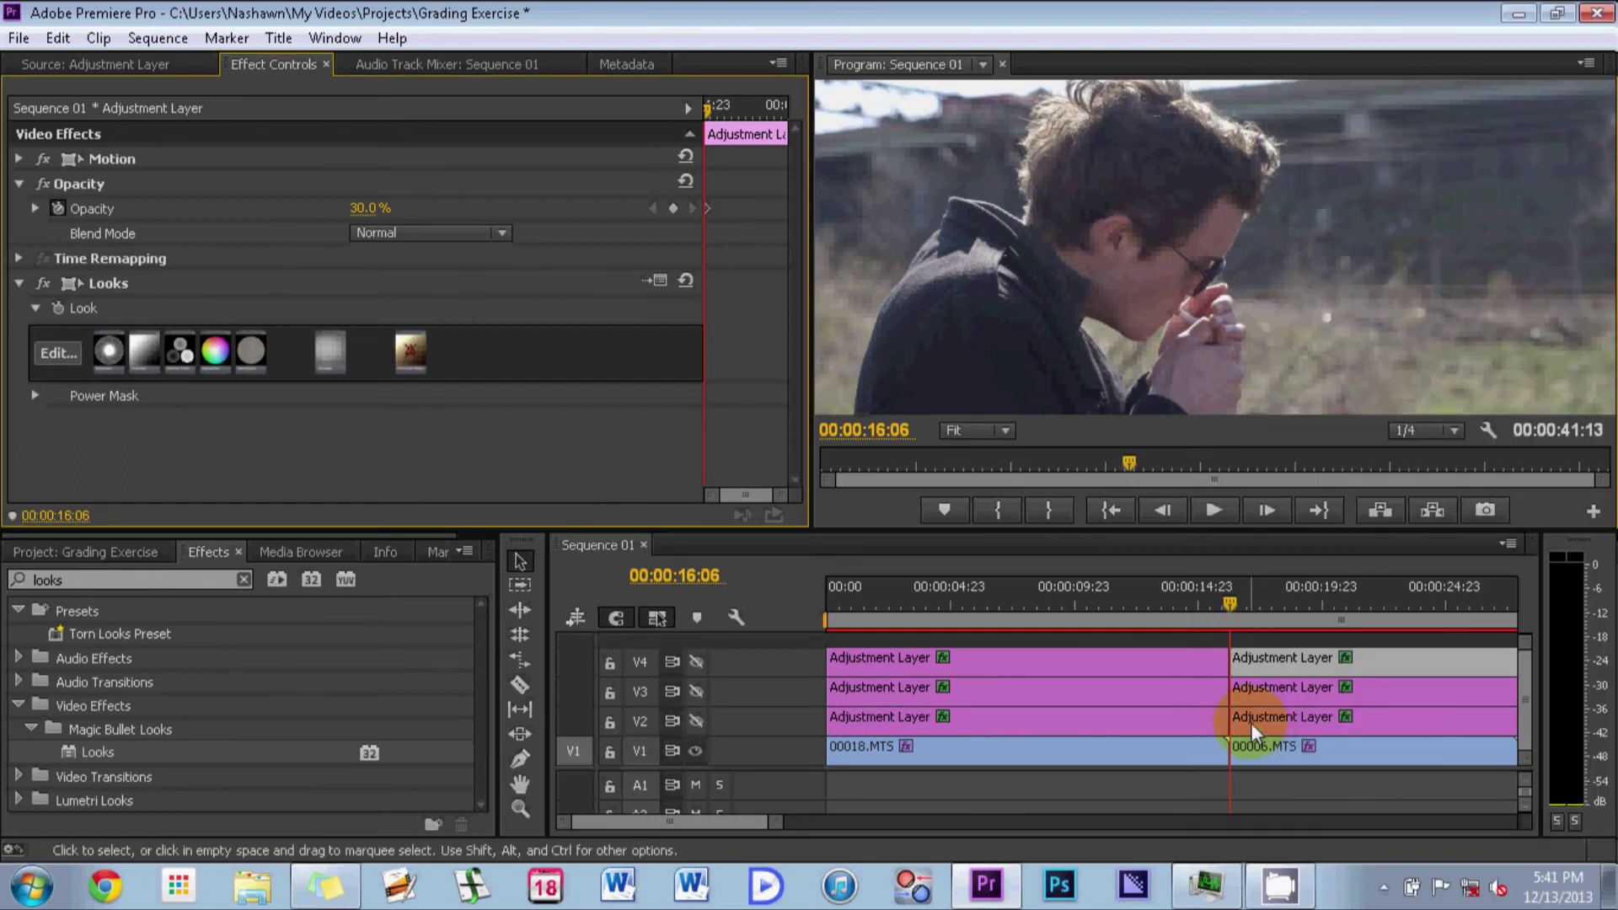
{"action": "left_click", "coordinate": [695, 721]}
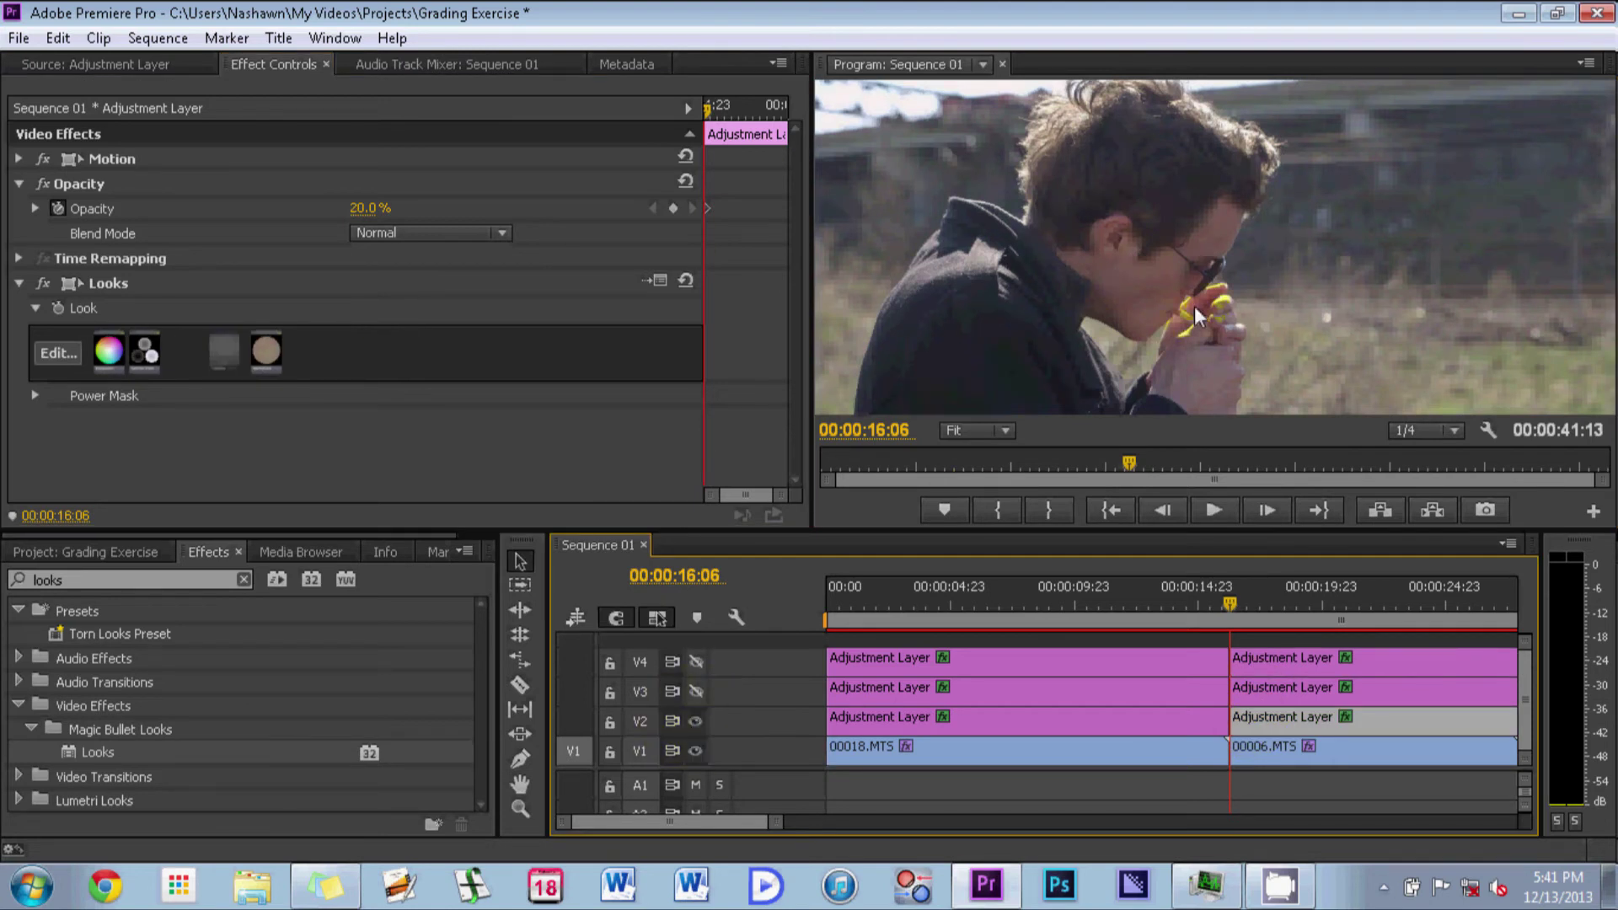
{"action": "left_click", "coordinate": [694, 692]}
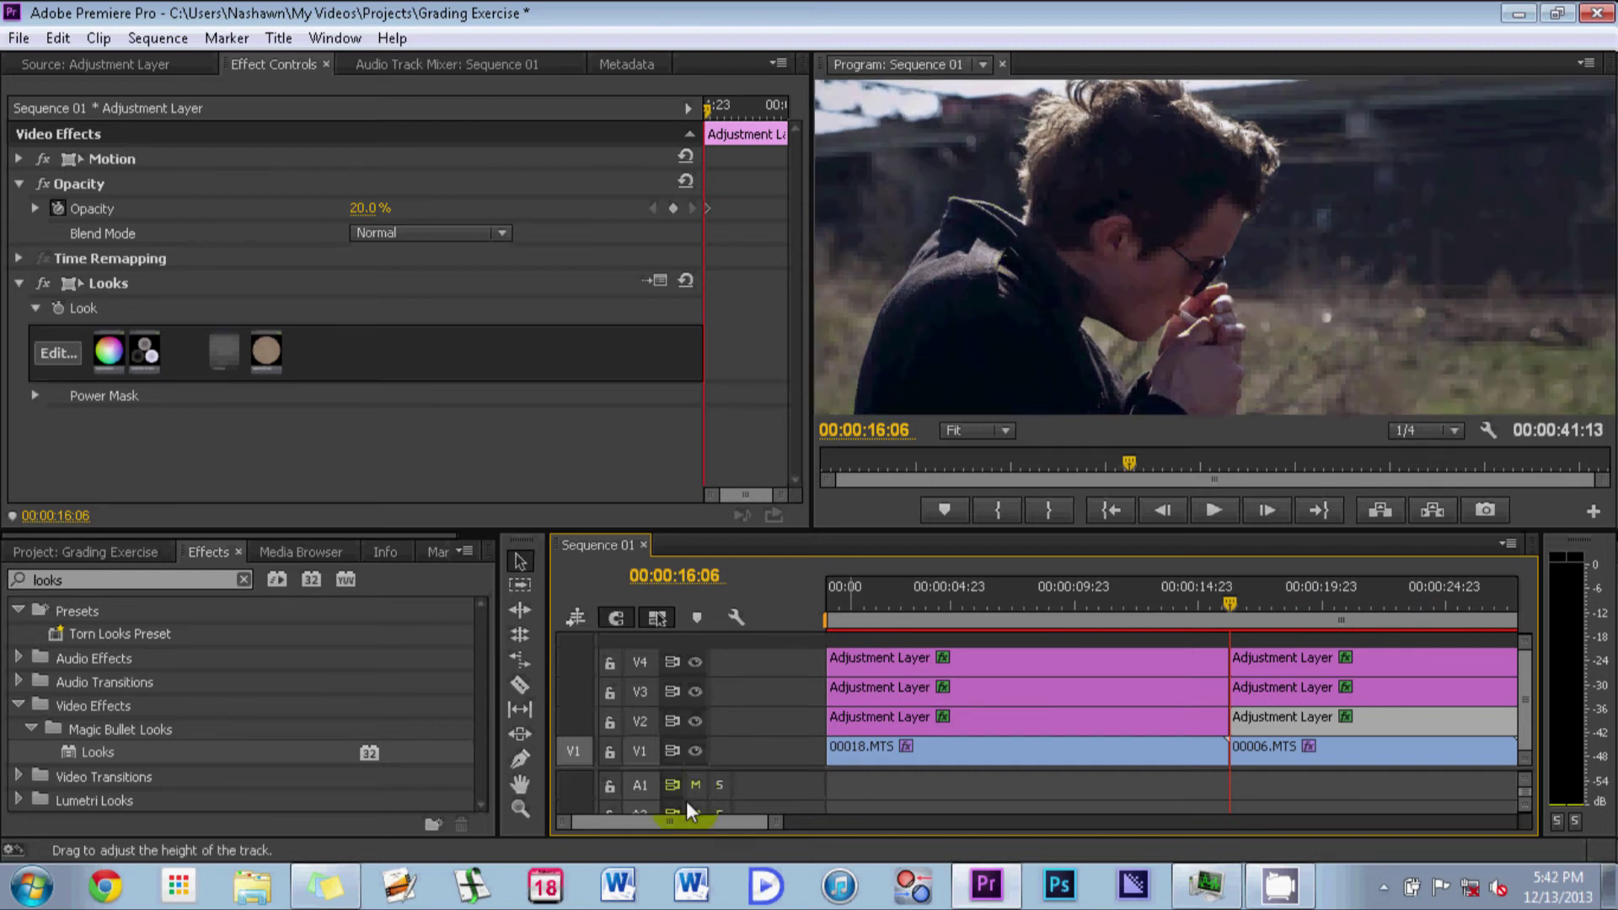
{"action": "left_click_drag", "start_coordinate": [665, 817], "coordinate": [675, 818]}
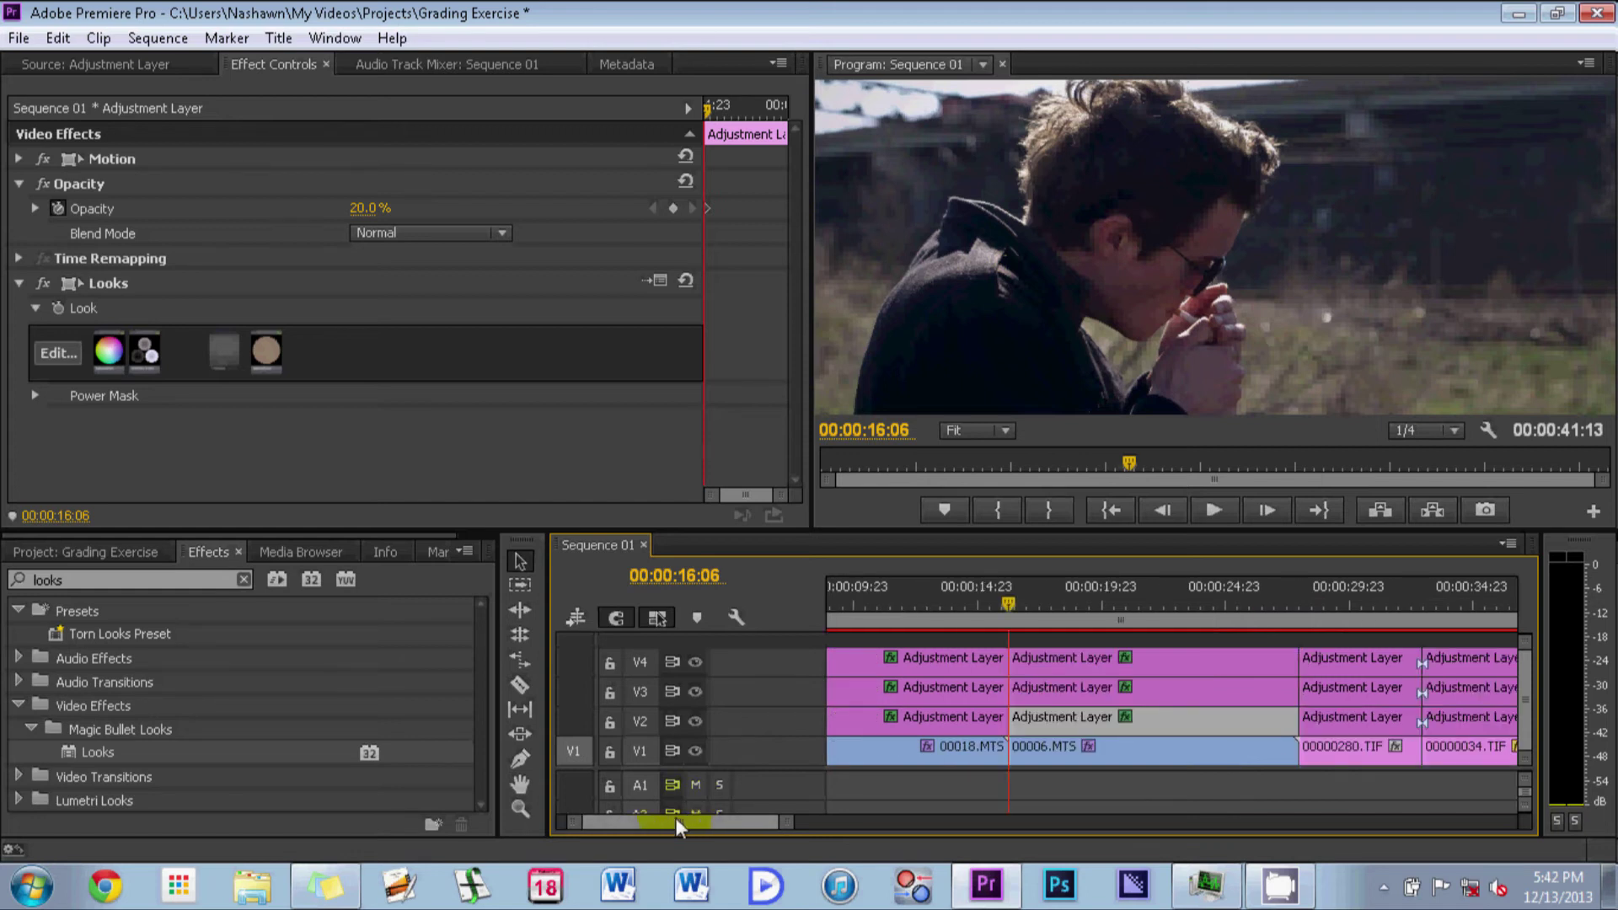
{"action": "key", "text": "Down"}
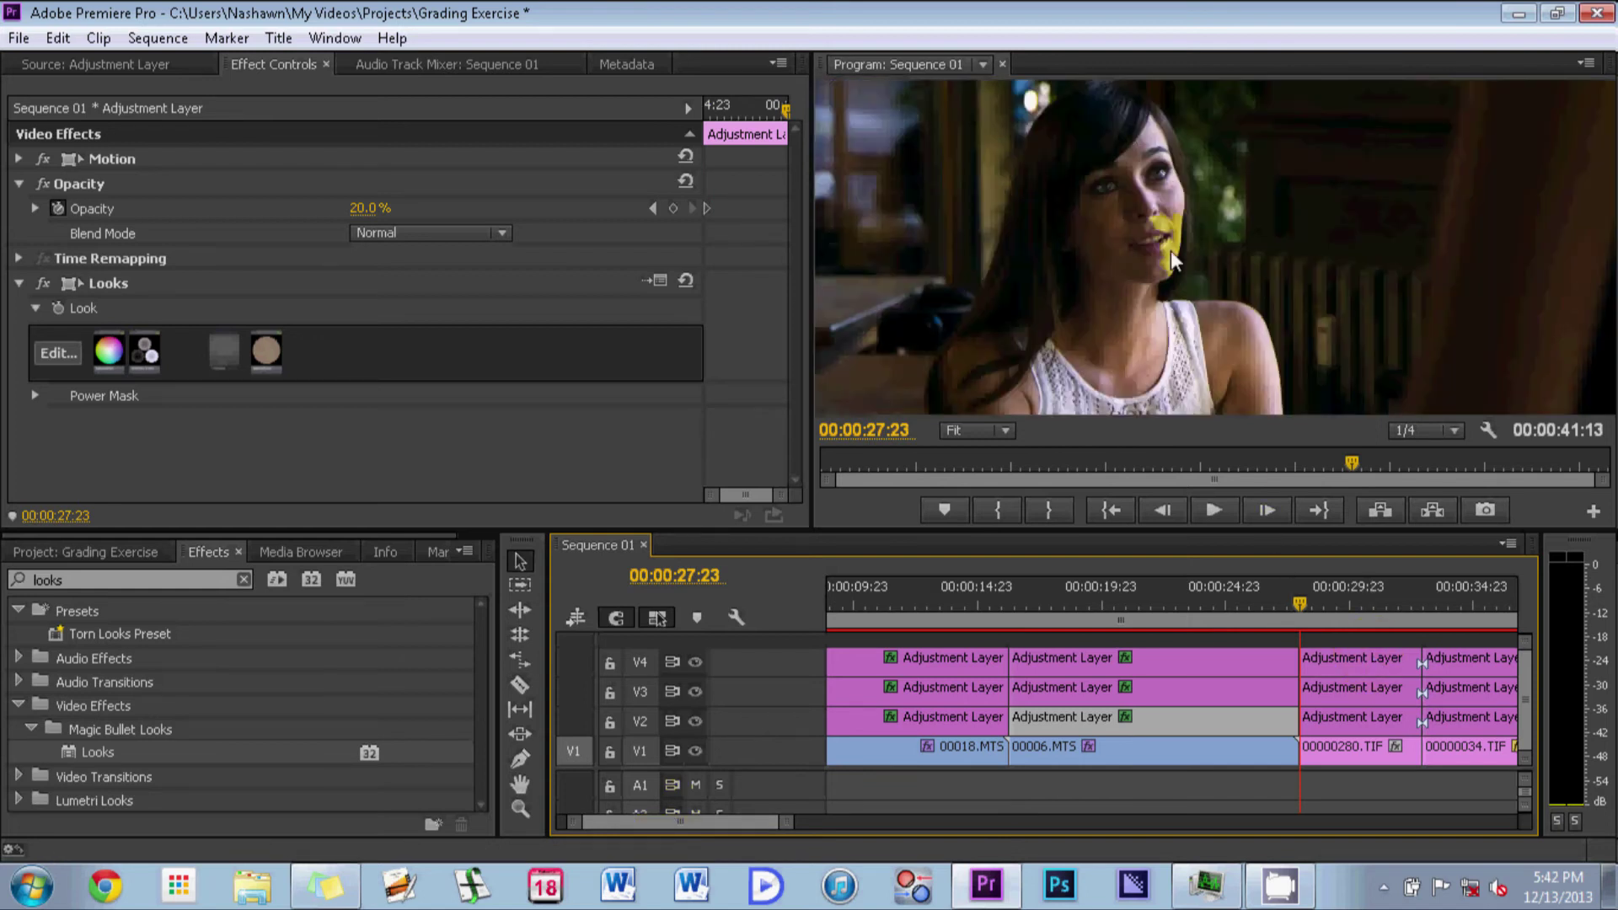
{"action": "left_click", "coordinate": [702, 718]}
{"action": "left_click", "coordinate": [694, 660]}
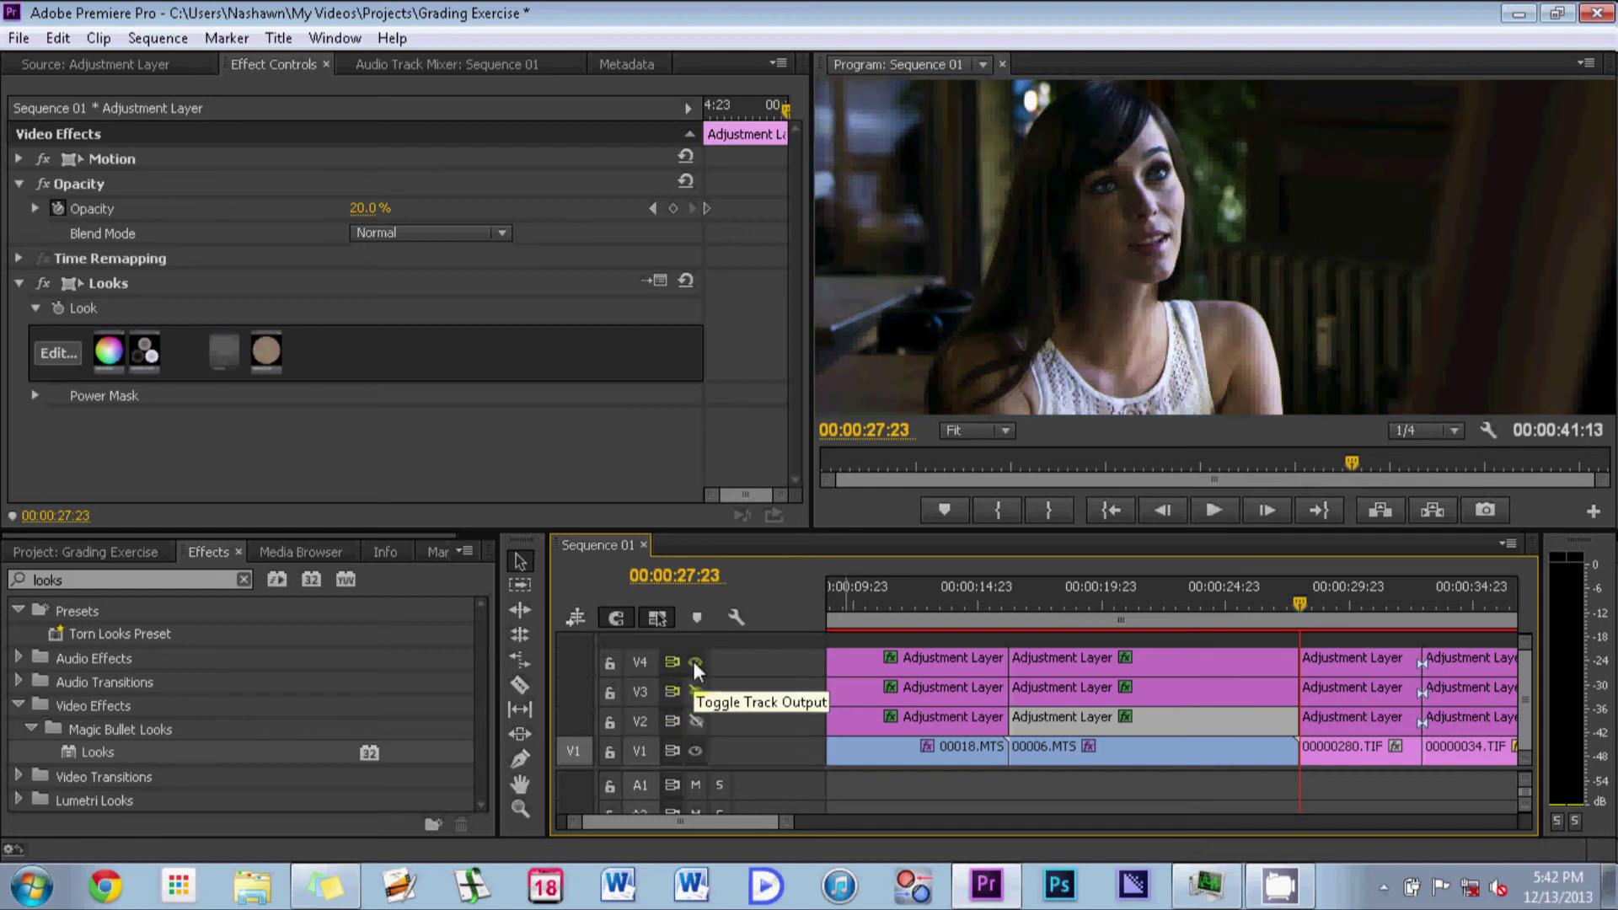
{"action": "left_click", "coordinate": [695, 691]}
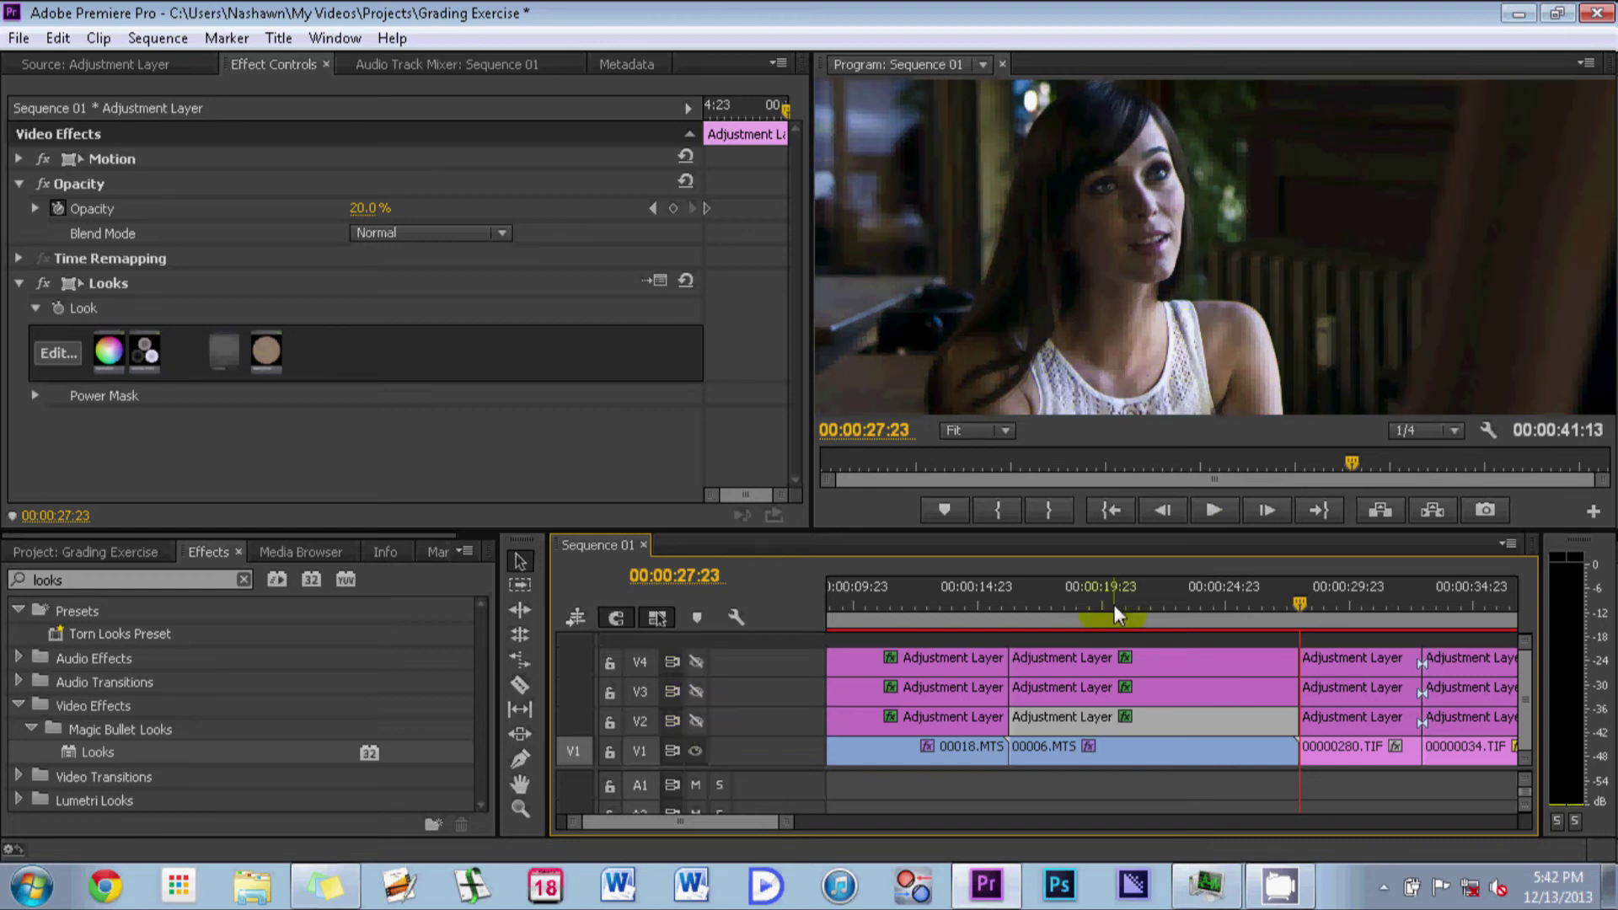
{"action": "left_click", "coordinate": [694, 718]}
{"action": "left_click", "coordinate": [695, 691]}
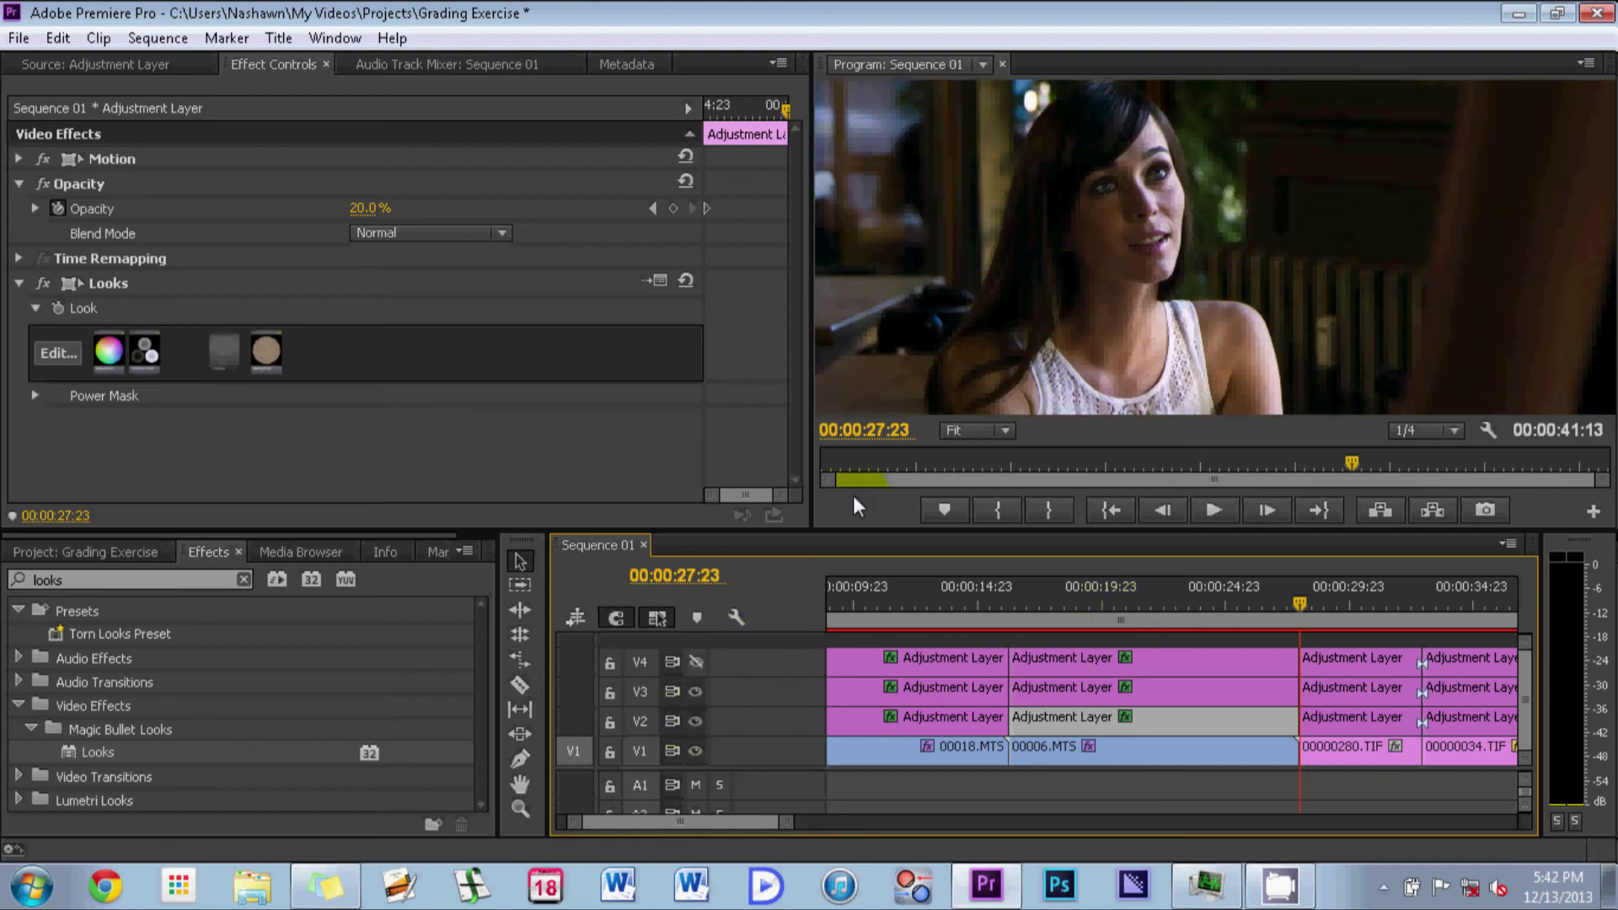
{"action": "left_click", "coordinate": [695, 662]}
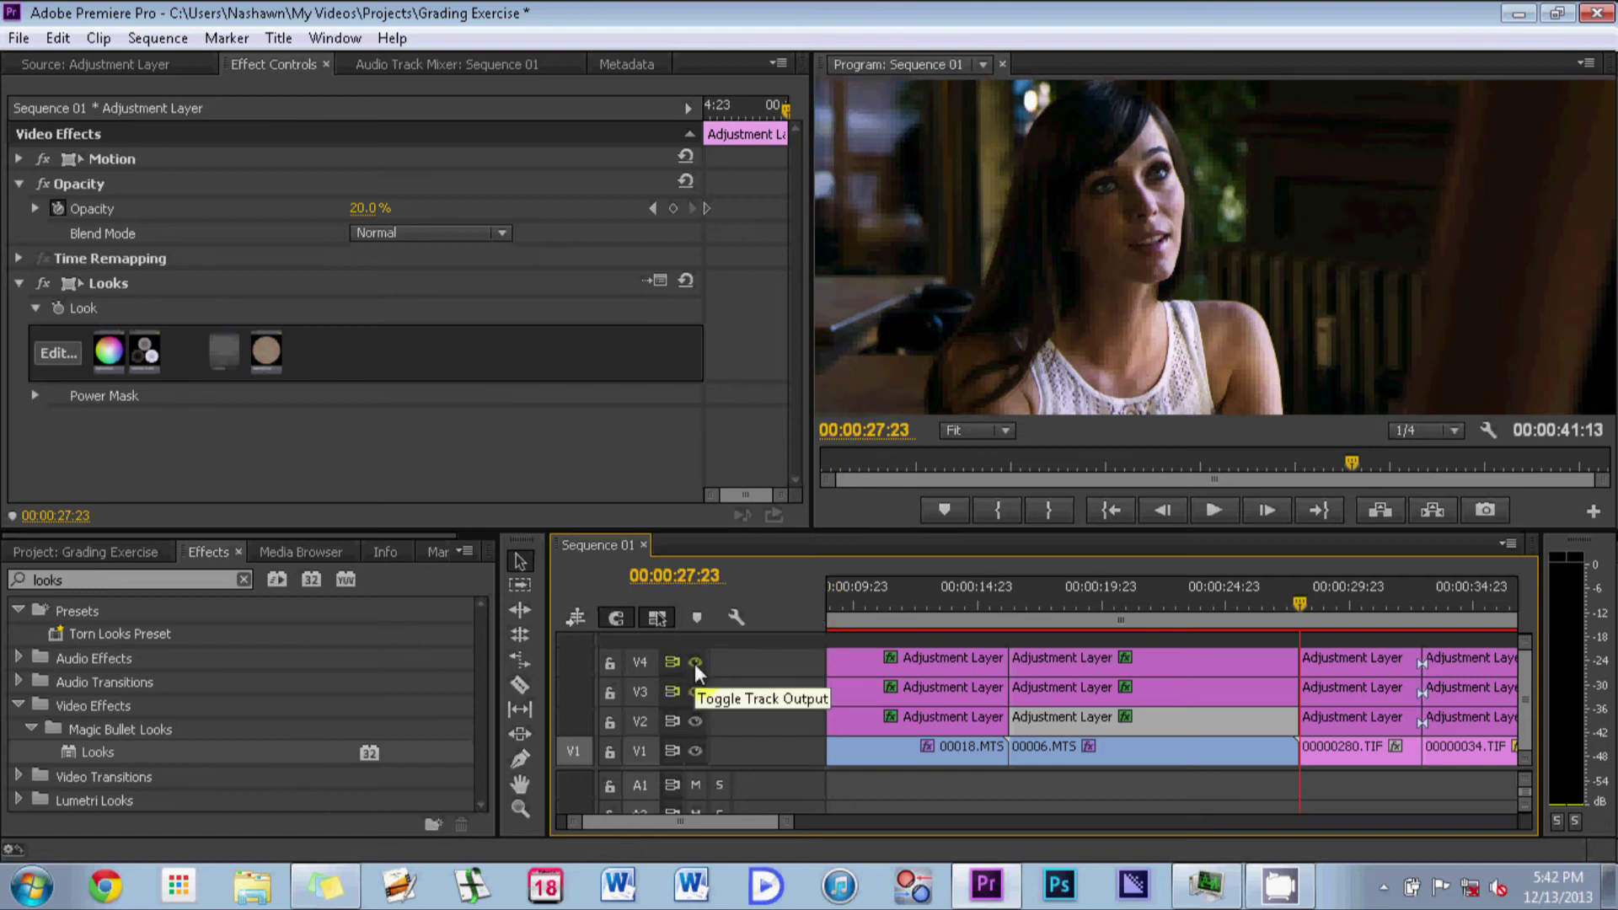
{"action": "left_click", "coordinate": [942, 680]}
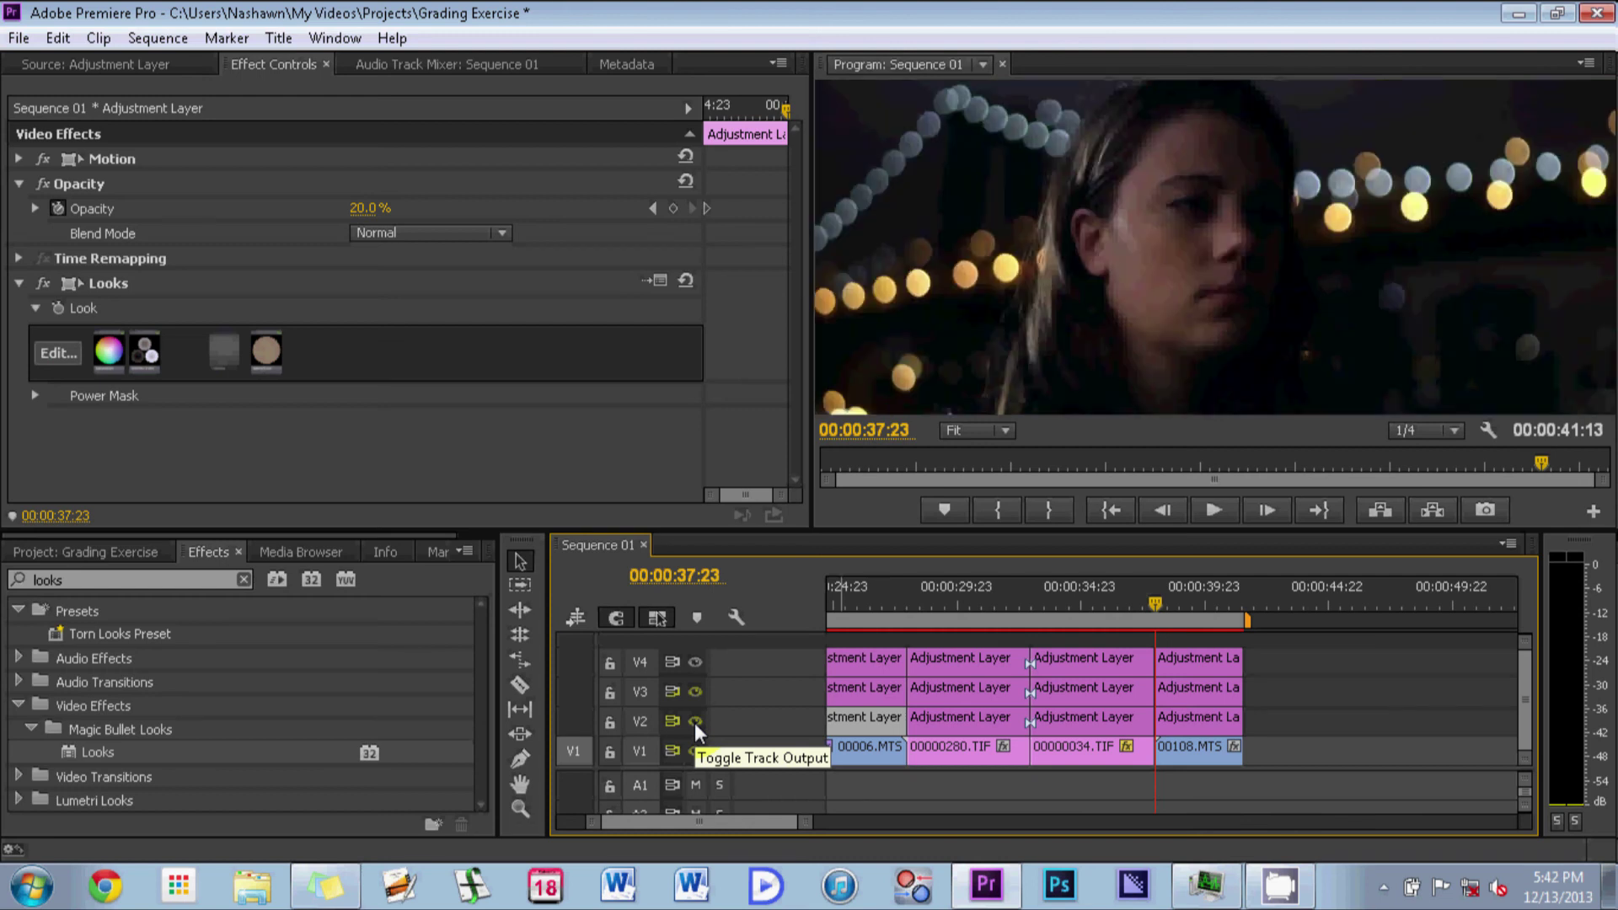
Preview the last shot ungraded by hiding tracks V2 and V3, then restore all grades
{"action": "left_click", "coordinate": [694, 721]}
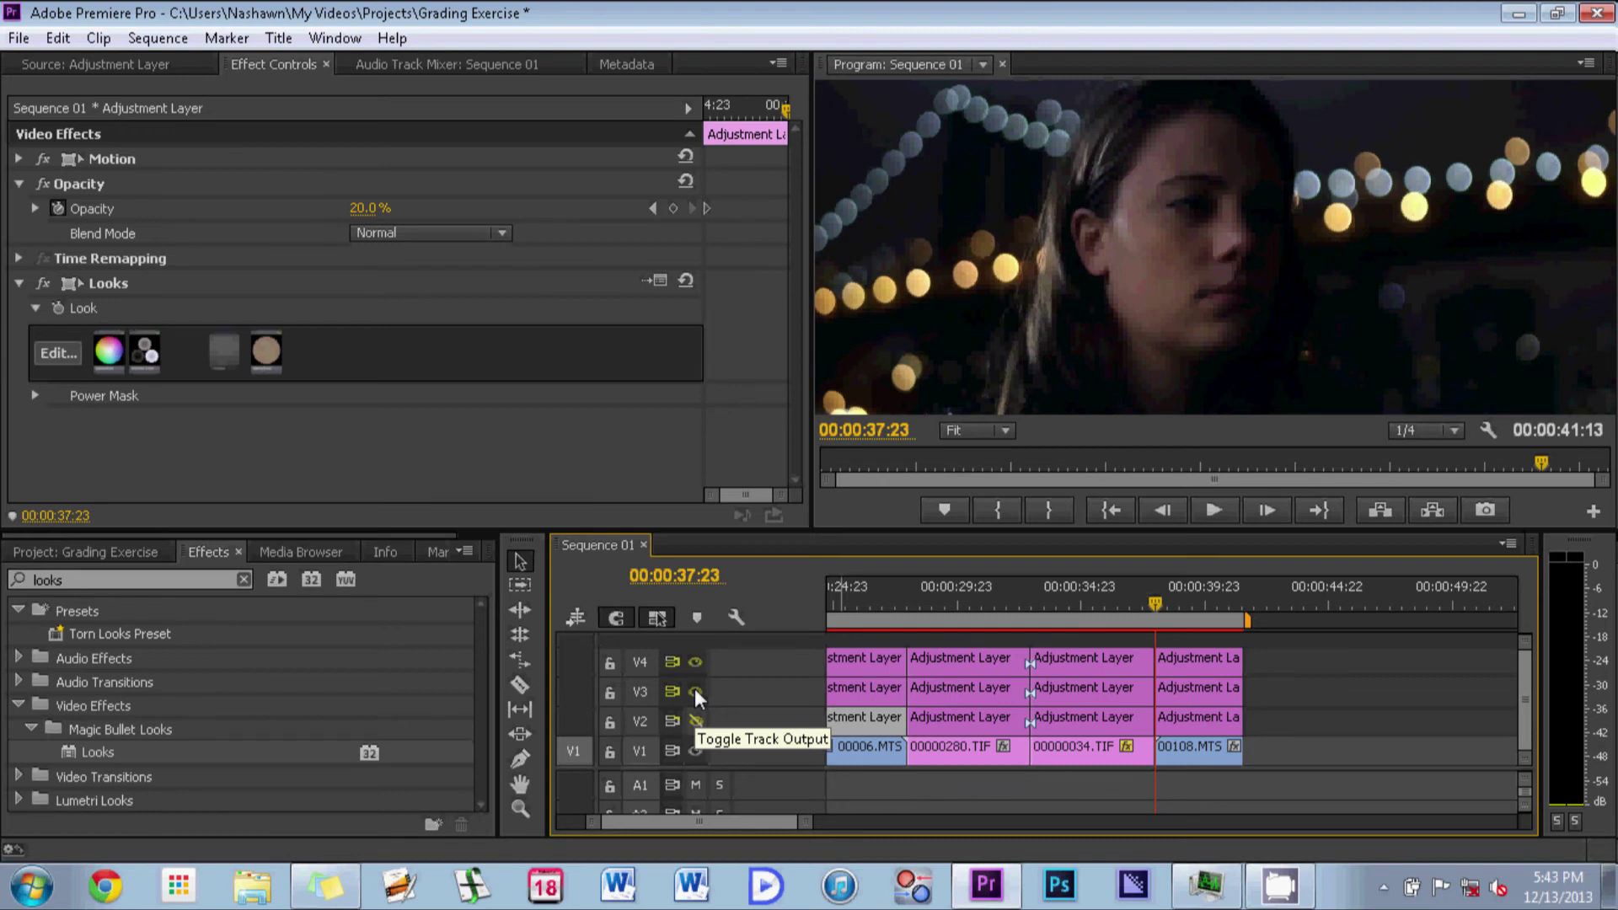
{"action": "left_click", "coordinate": [695, 688]}
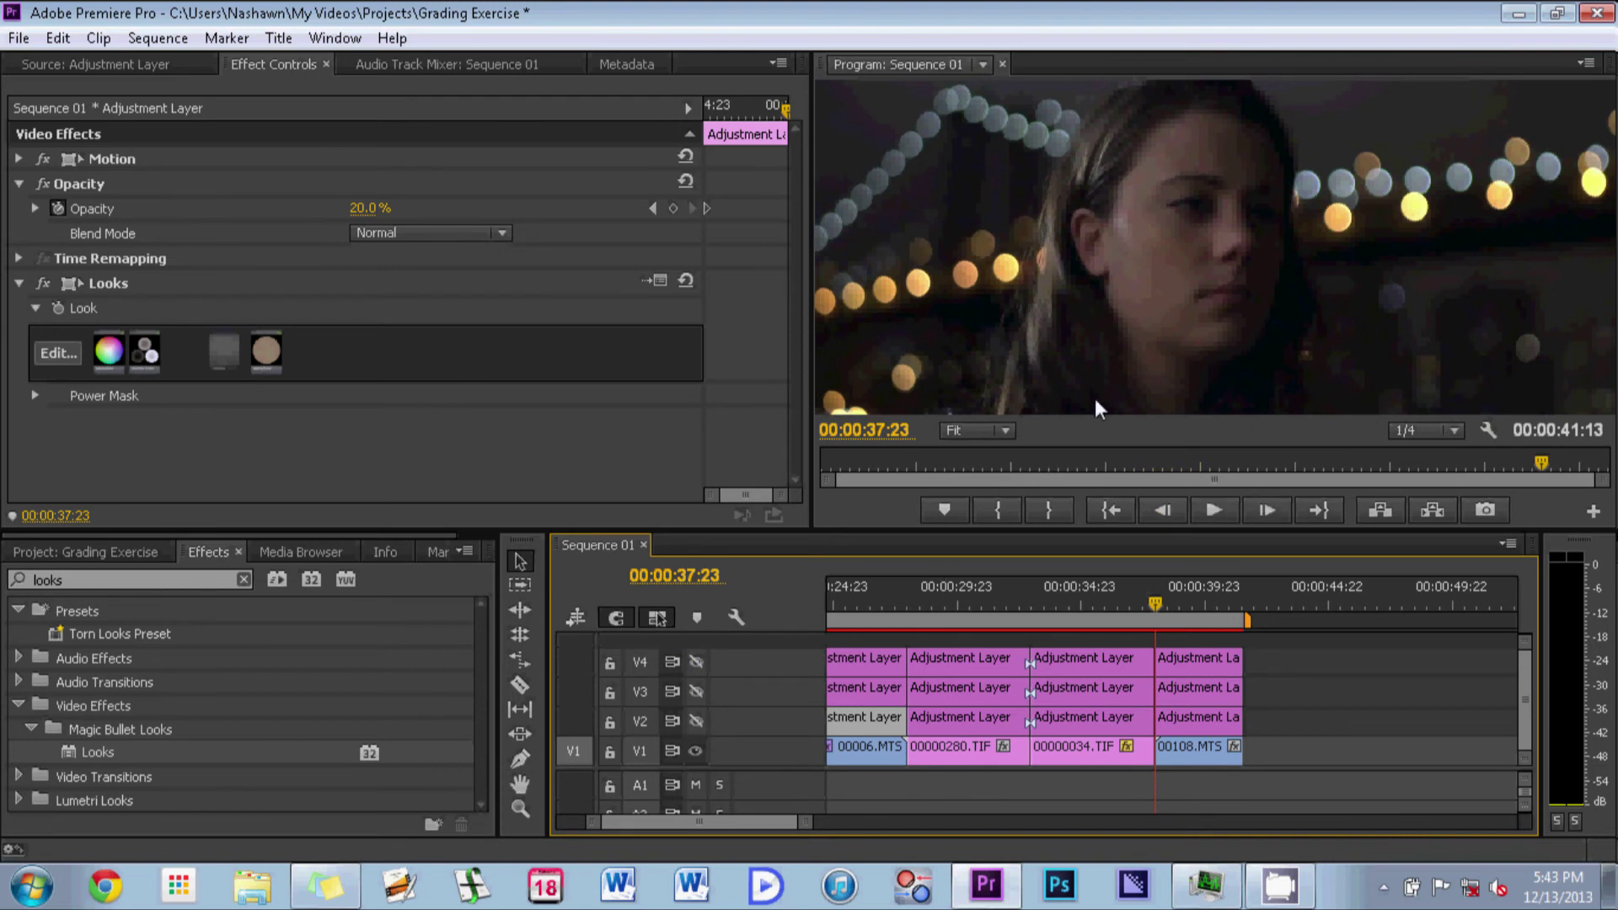
{"action": "left_click", "coordinate": [696, 662]}
{"action": "left_click", "coordinate": [696, 691]}
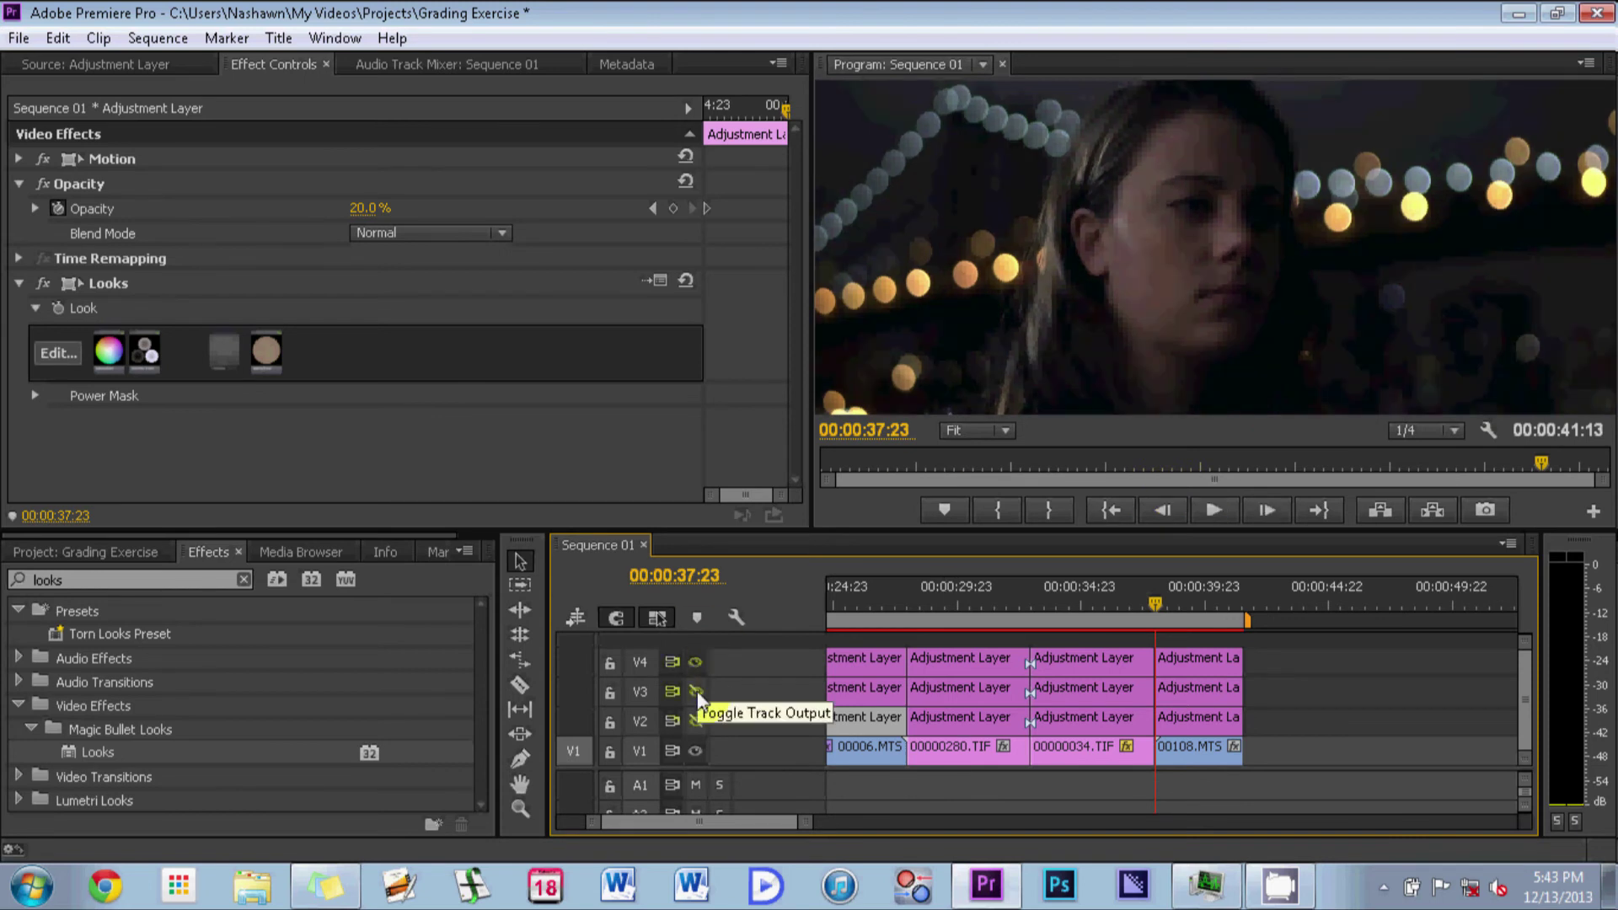
{"action": "left_click", "coordinate": [696, 721]}
Check the opacities of the V2, V3 and V4 adjustment layers: 9%, 38% and 23%
{"action": "left_click", "coordinate": [1188, 717]}
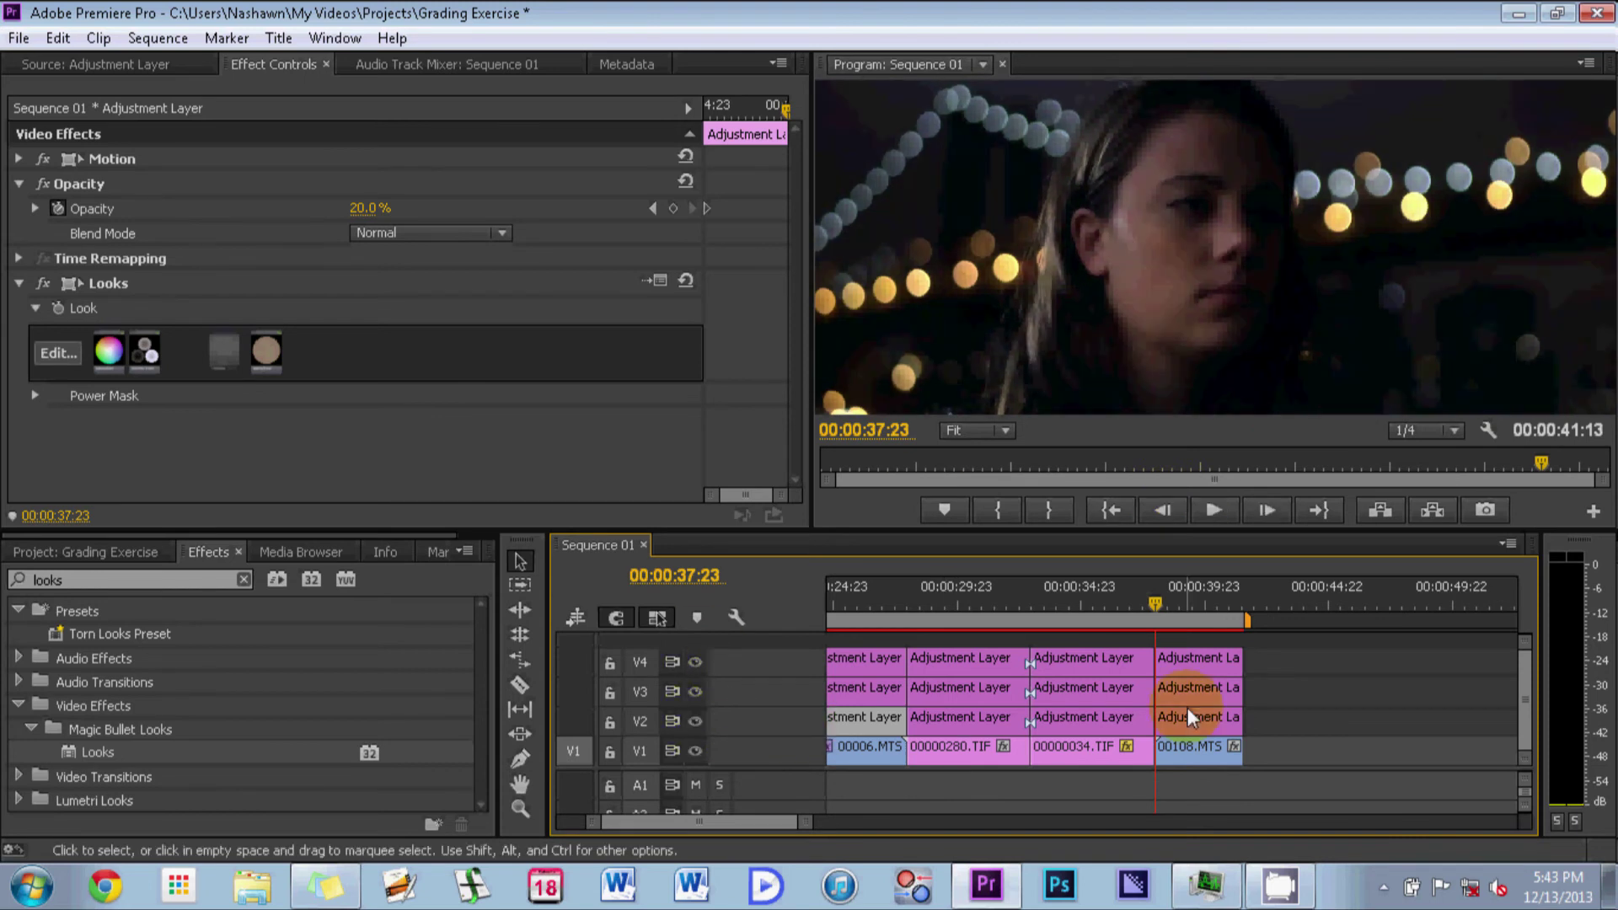
{"action": "right_click", "coordinate": [1188, 716]}
{"action": "left_click", "coordinate": [484, 445]}
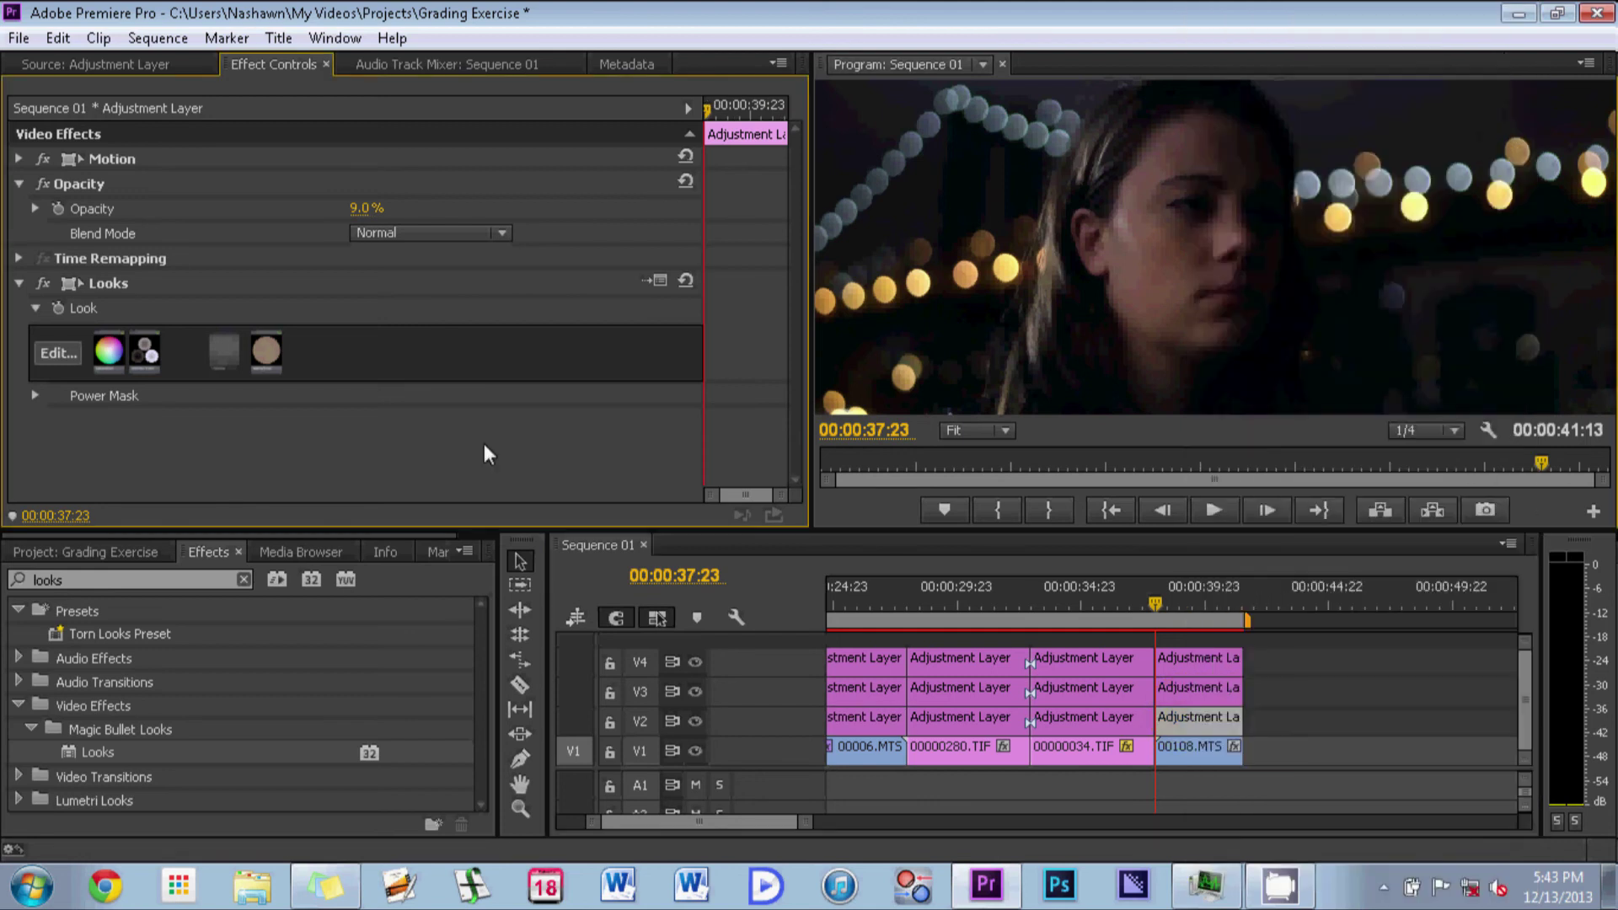
{"action": "left_click", "coordinate": [1173, 698]}
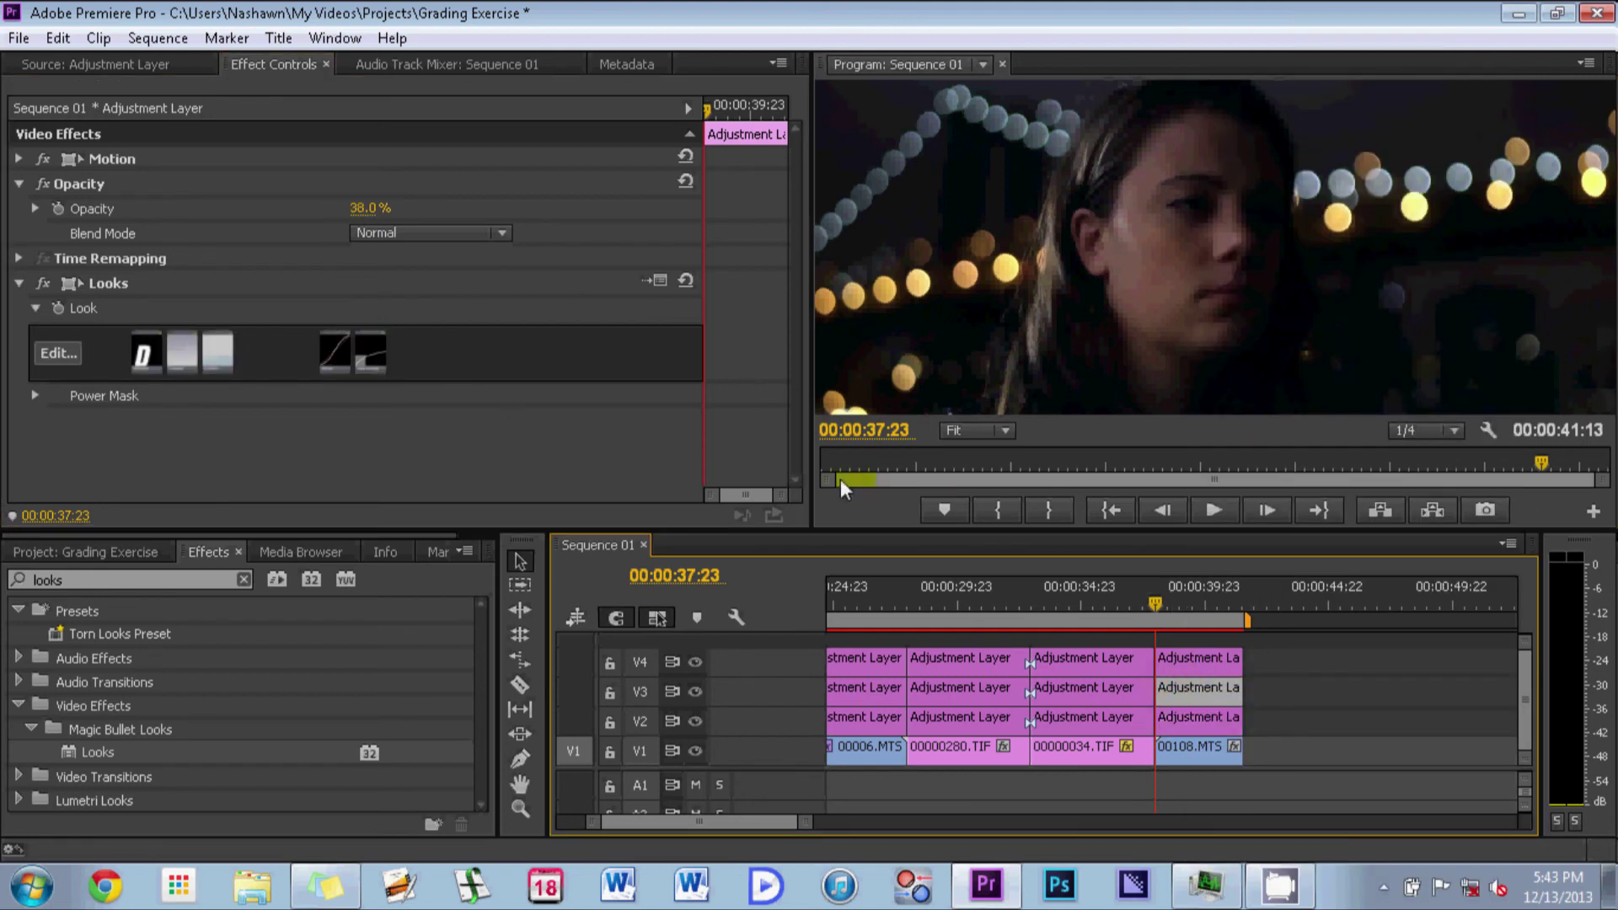
{"action": "left_click", "coordinate": [1202, 667]}
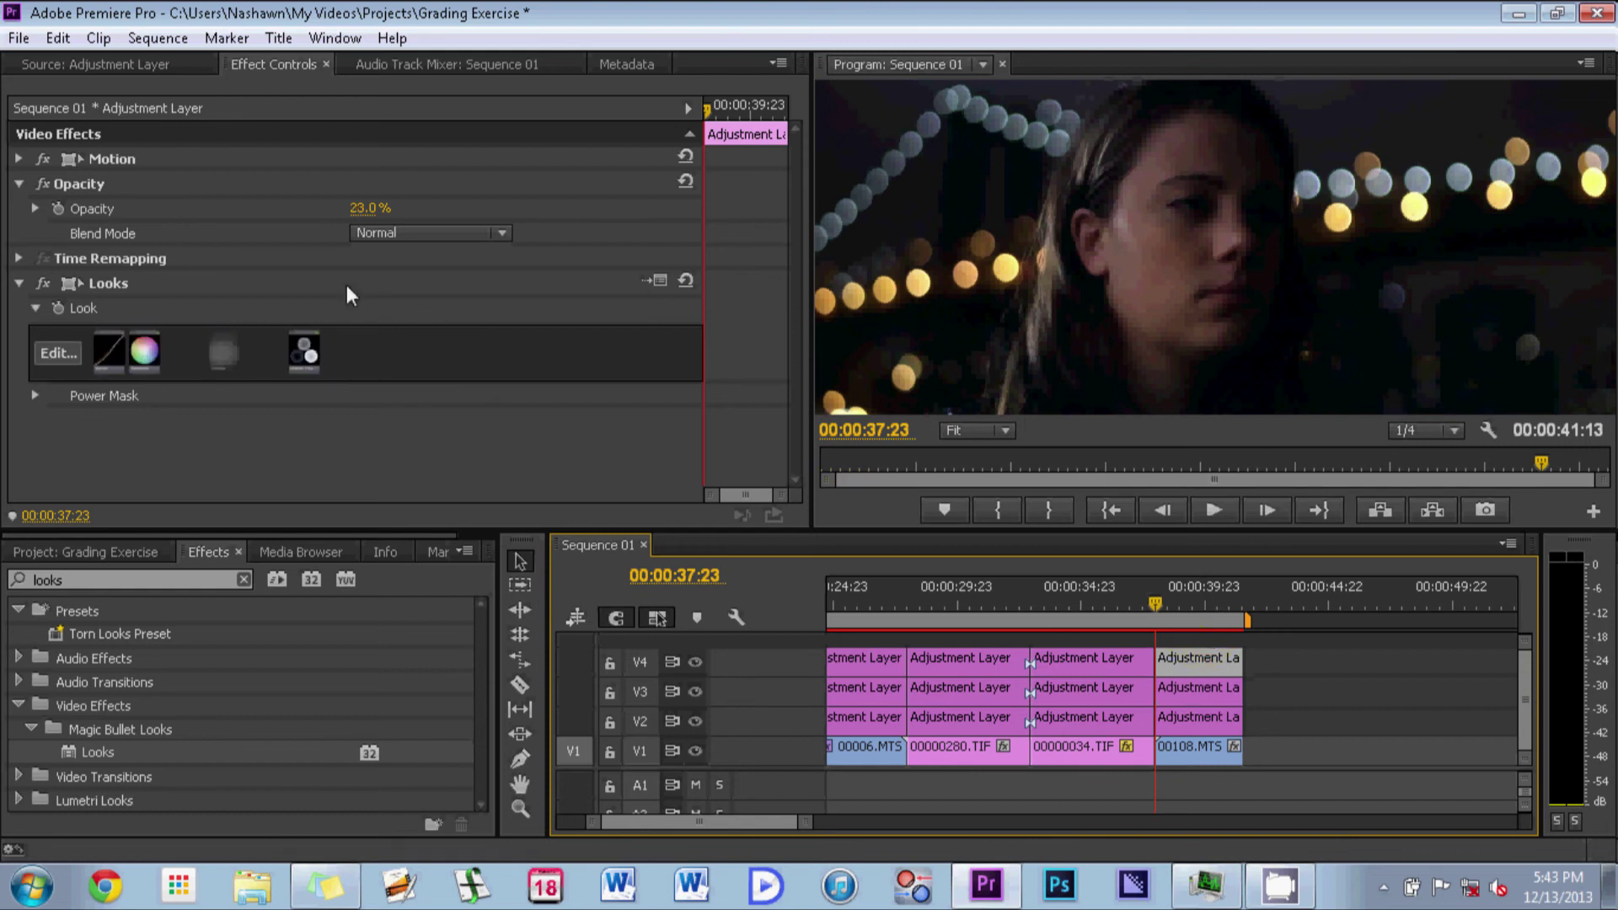
{"action": "left_click", "coordinate": [1291, 747]}
{"action": "left_click", "coordinate": [1132, 696]}
{"action": "key", "text": "grave"}
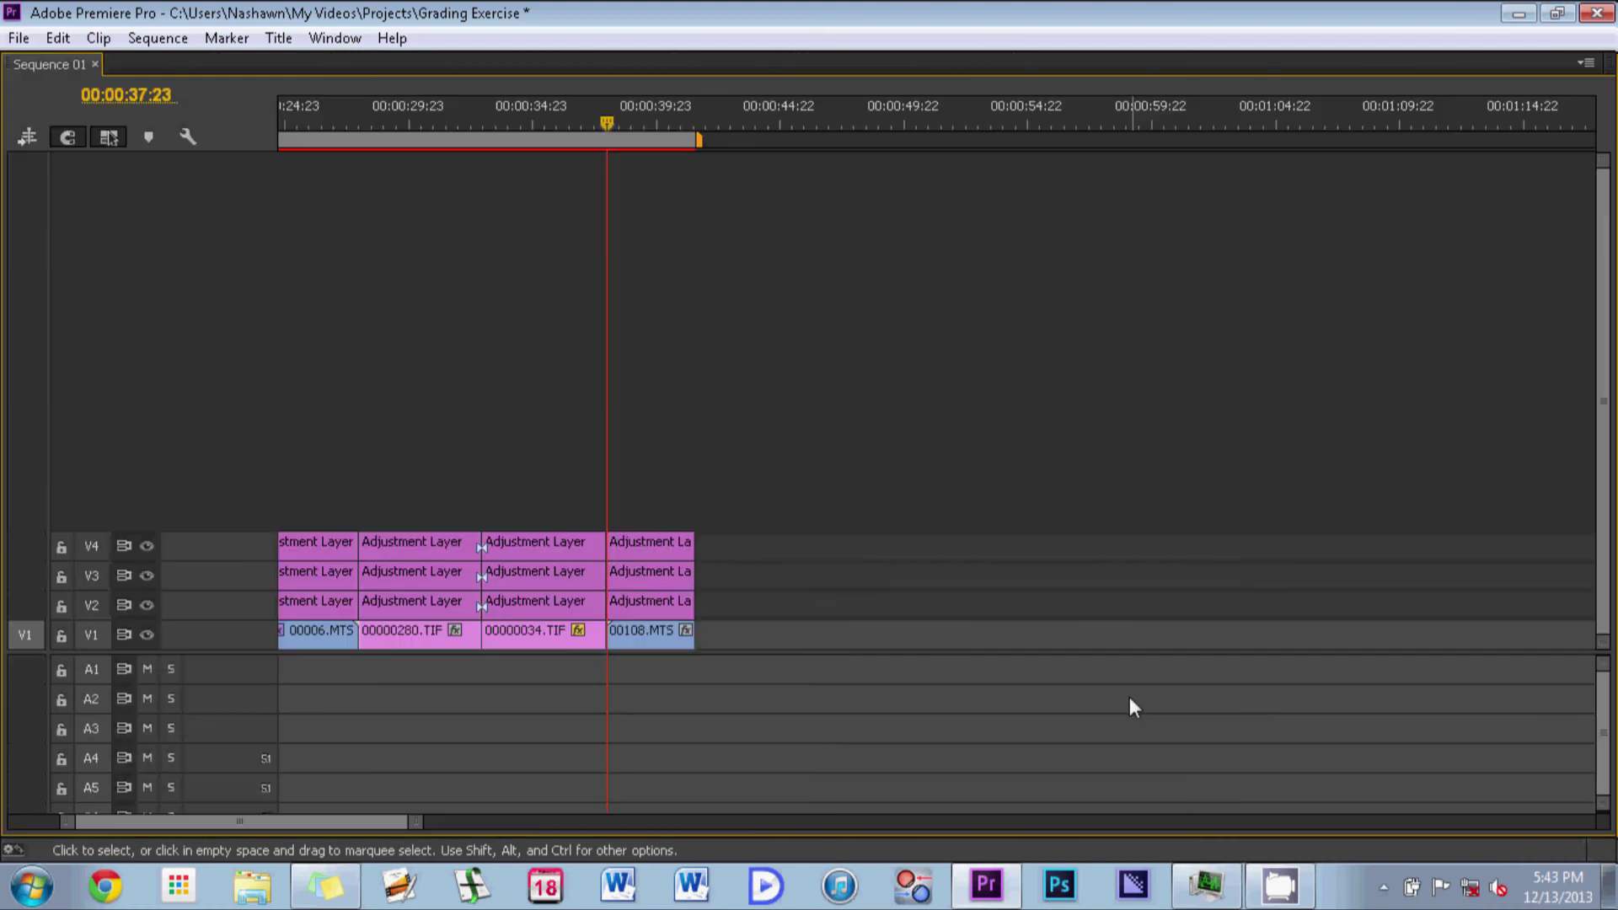
{"action": "key", "text": "equal"}
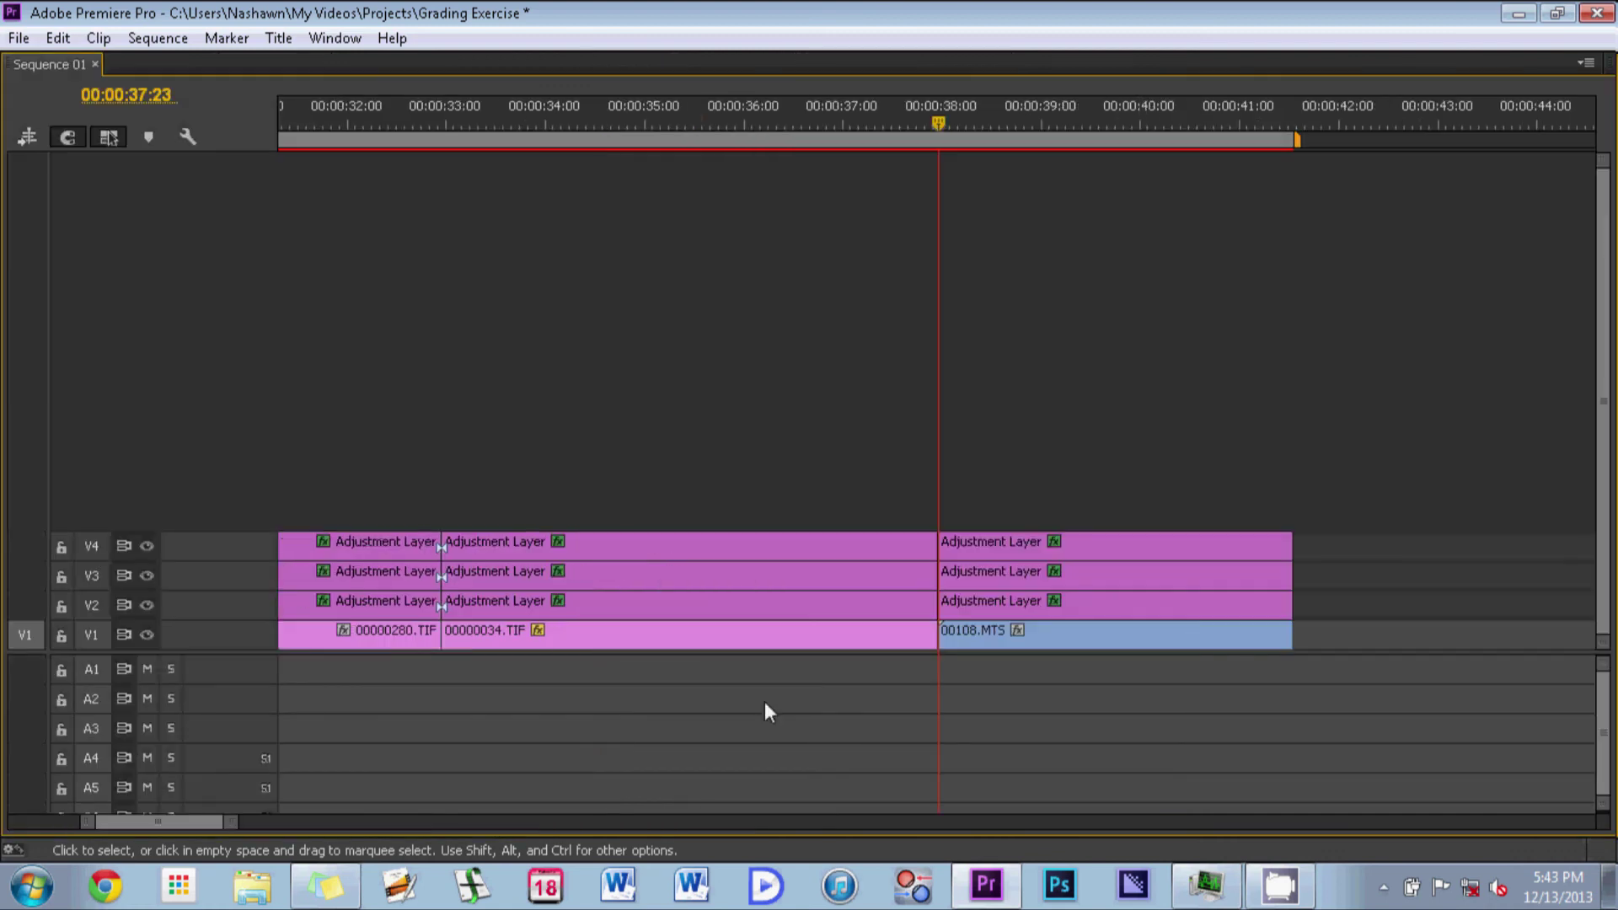
{"action": "key", "text": "minus"}
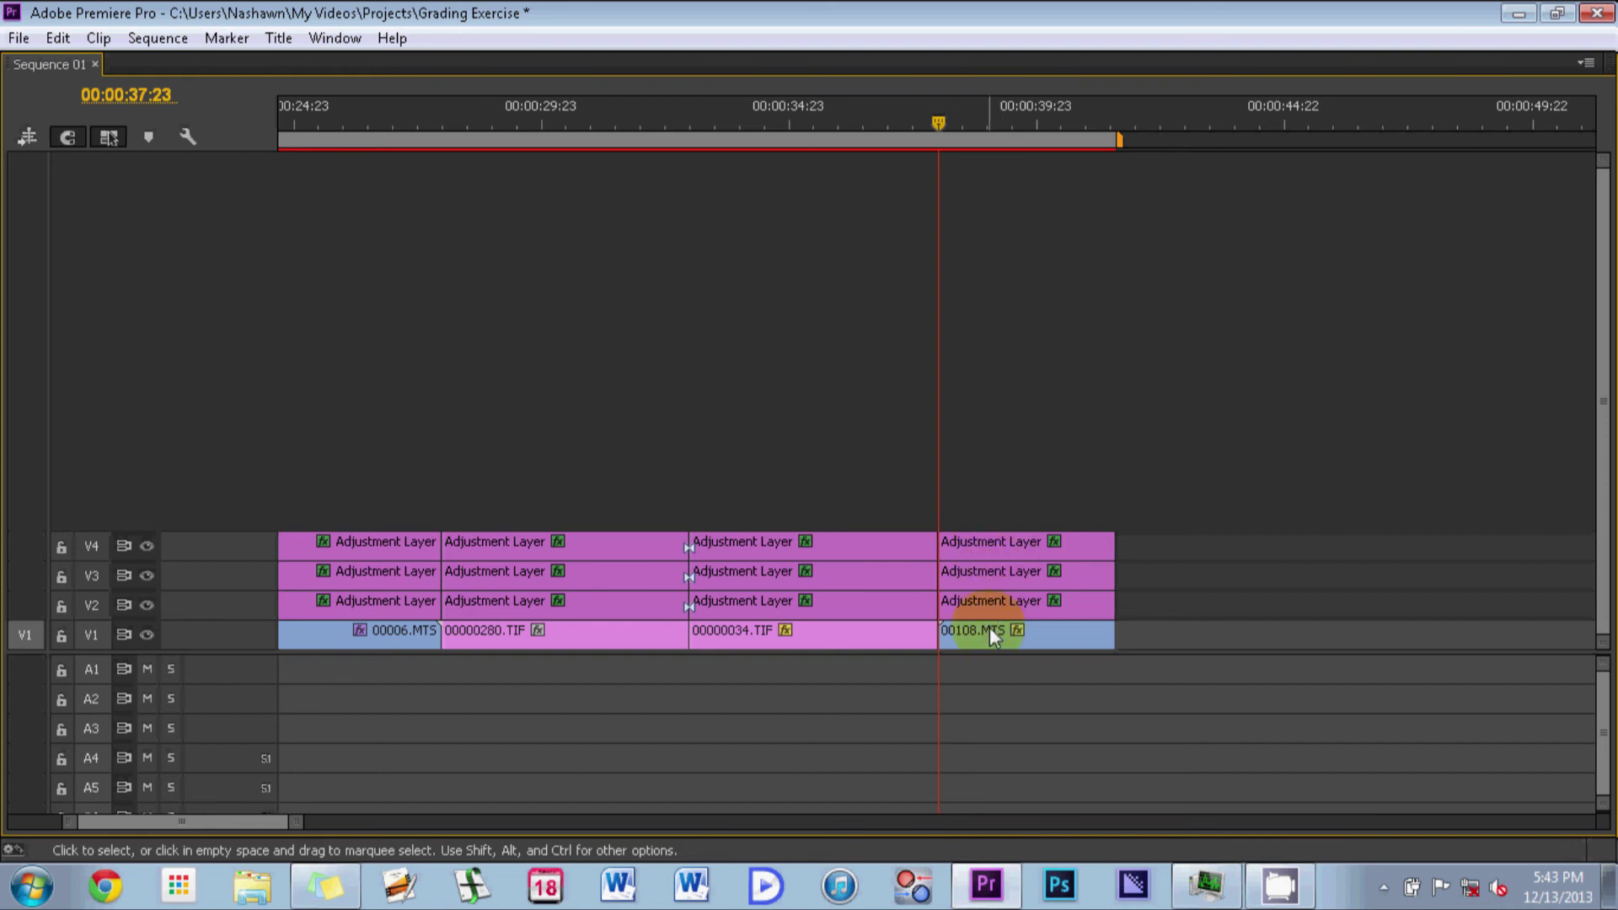
{"action": "key", "text": "grave"}
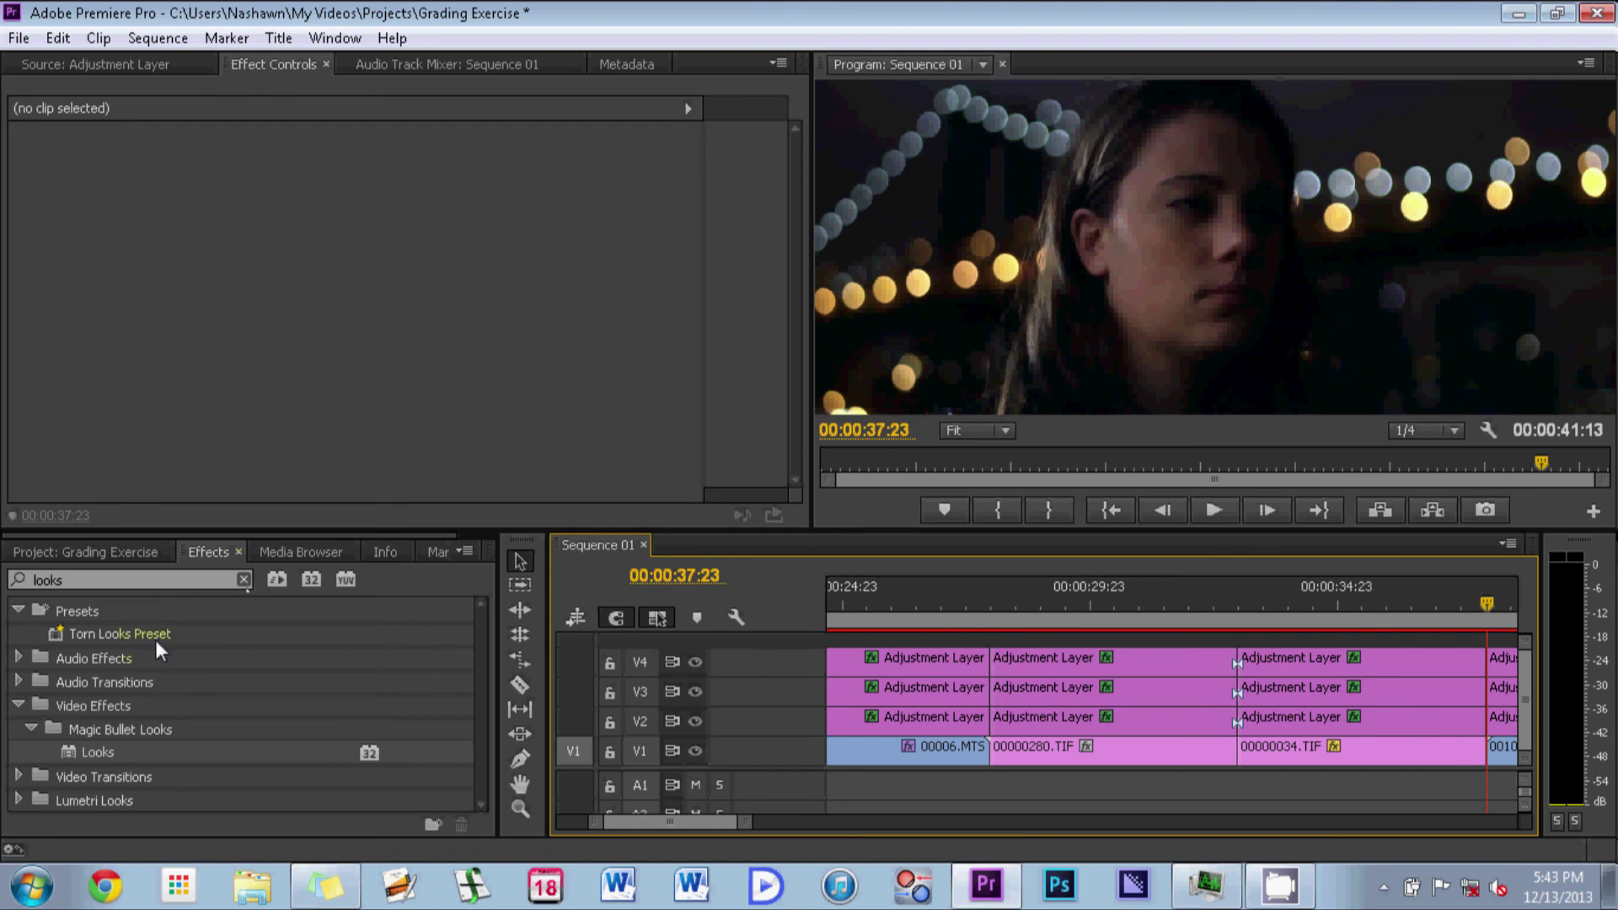
Clear the Looks search, maximize the Effects panel and expand Video Effects > Color Correction
{"action": "left_click", "coordinate": [242, 579]}
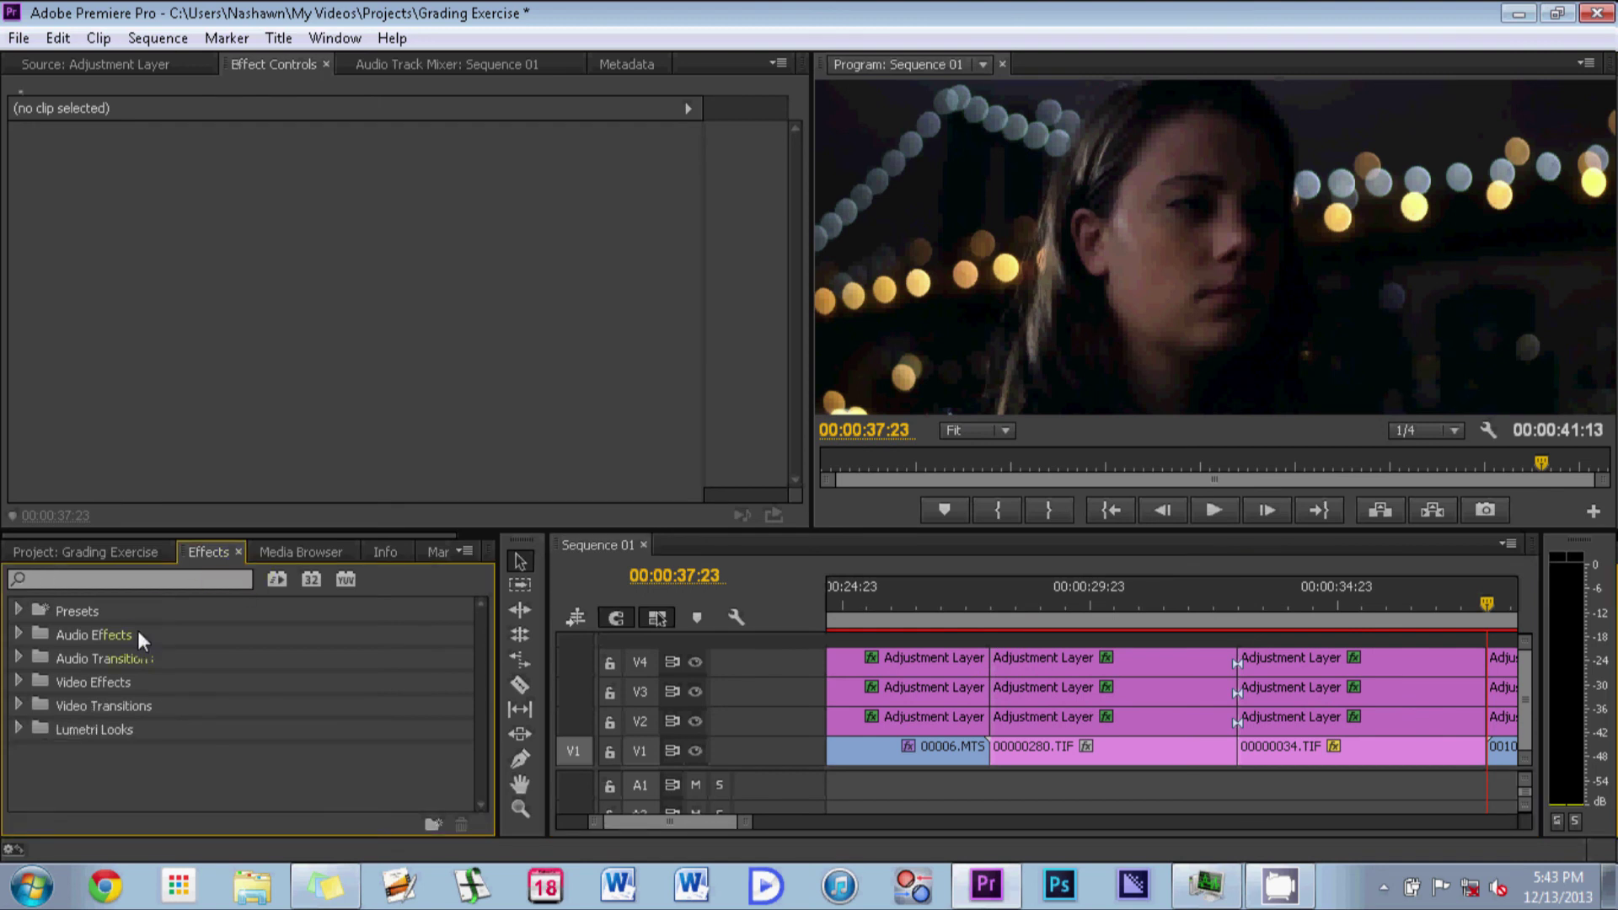
{"action": "key", "text": "grave"}
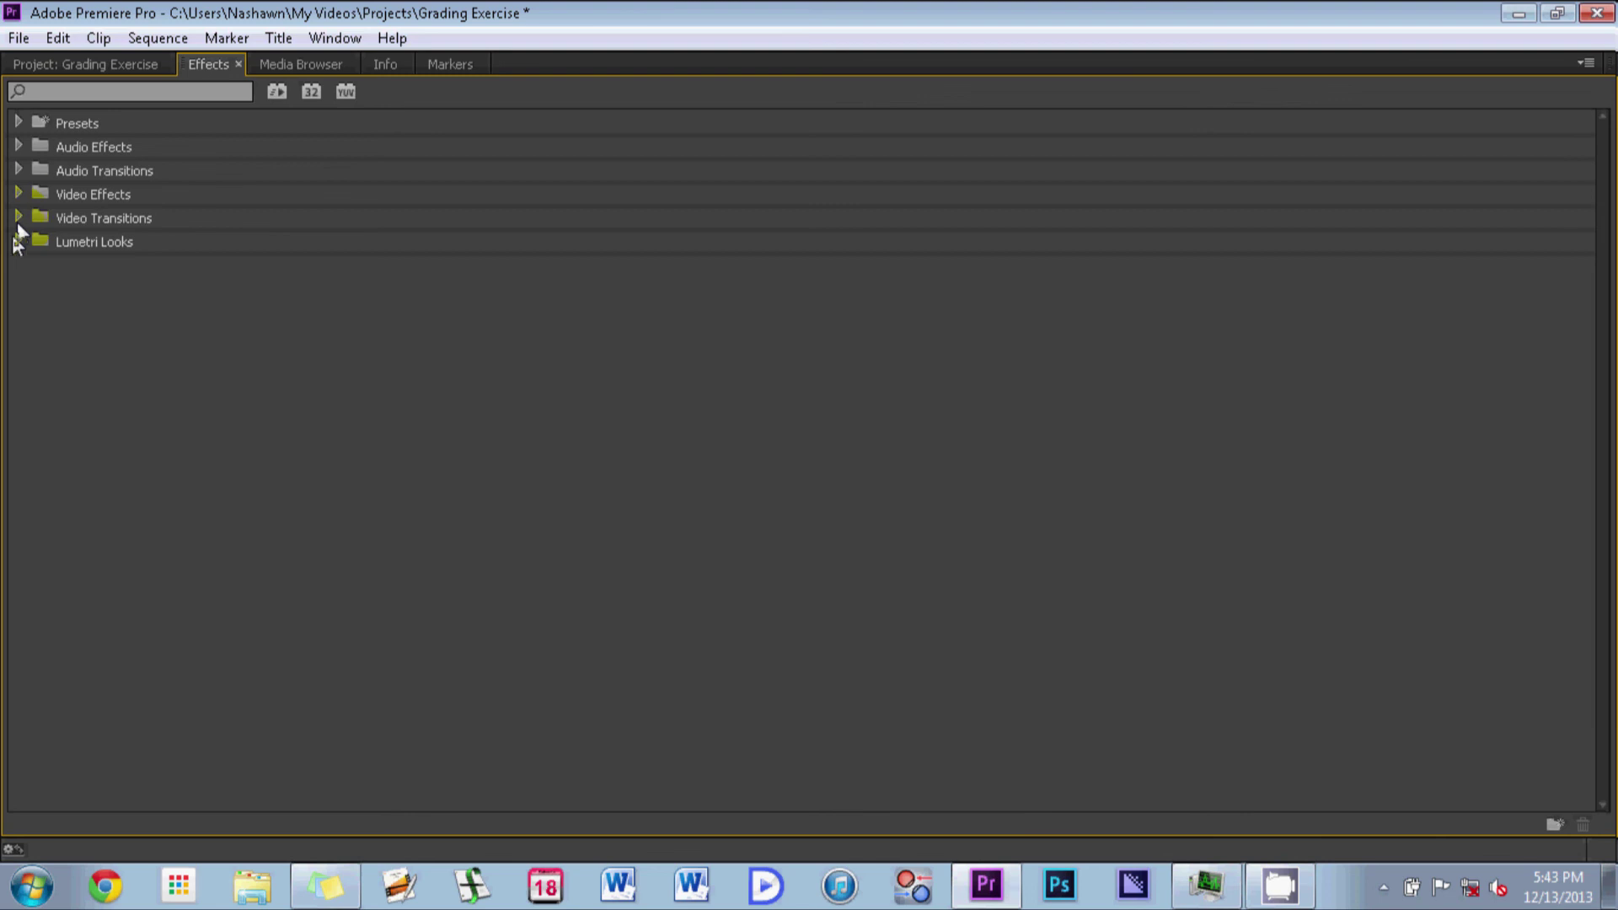
{"action": "left_click", "coordinate": [18, 243]}
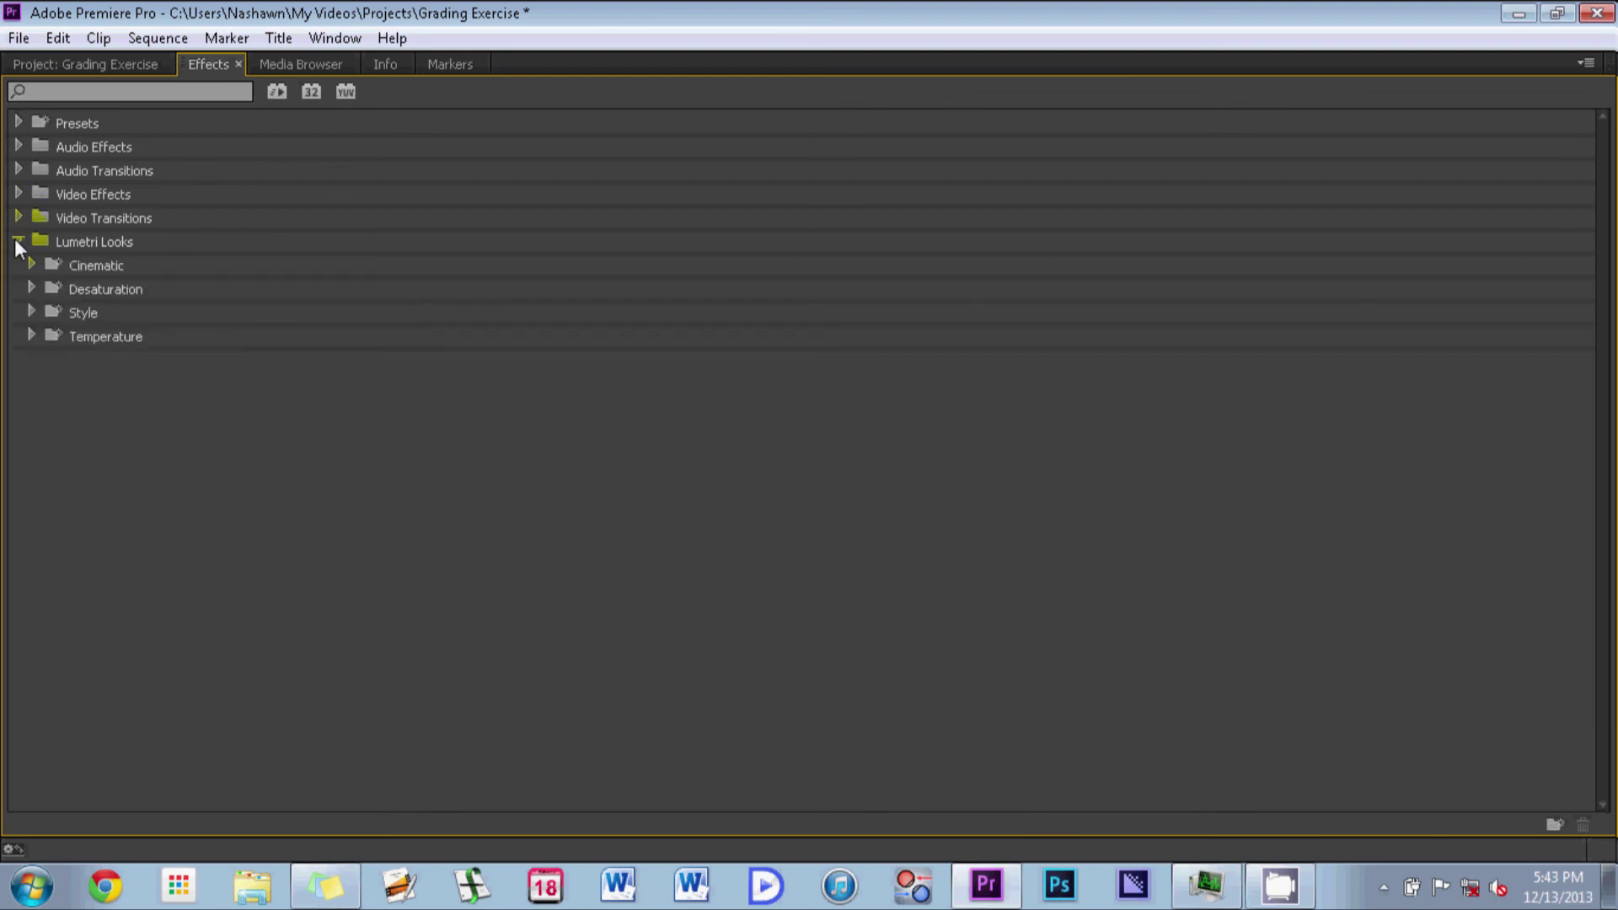
{"action": "left_click", "coordinate": [18, 242]}
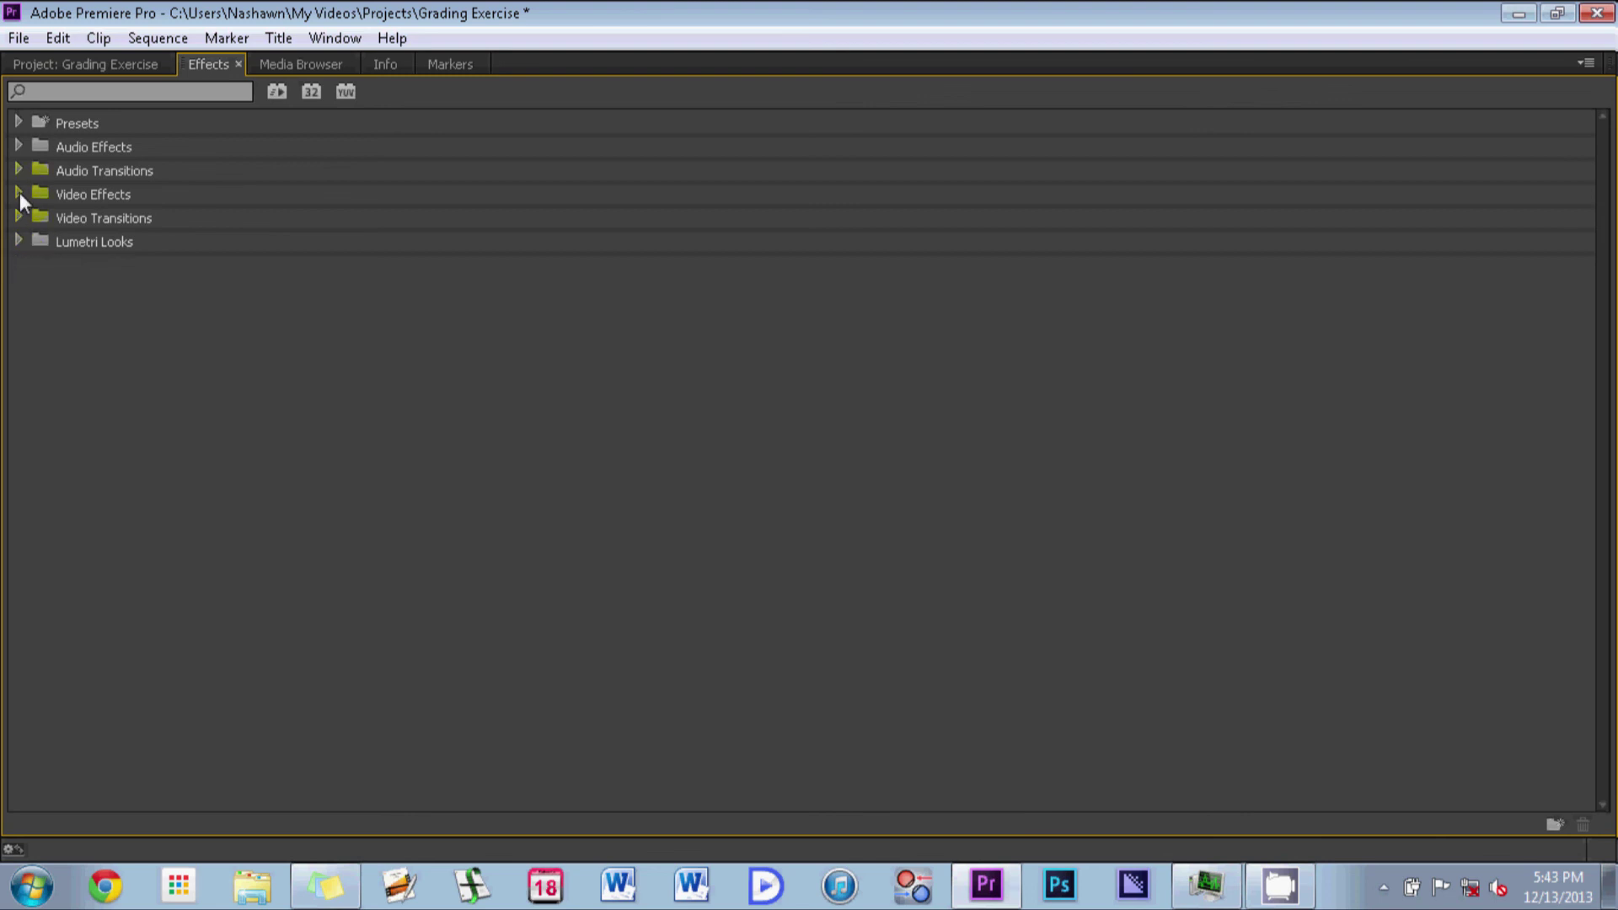
{"action": "left_click", "coordinate": [18, 194]}
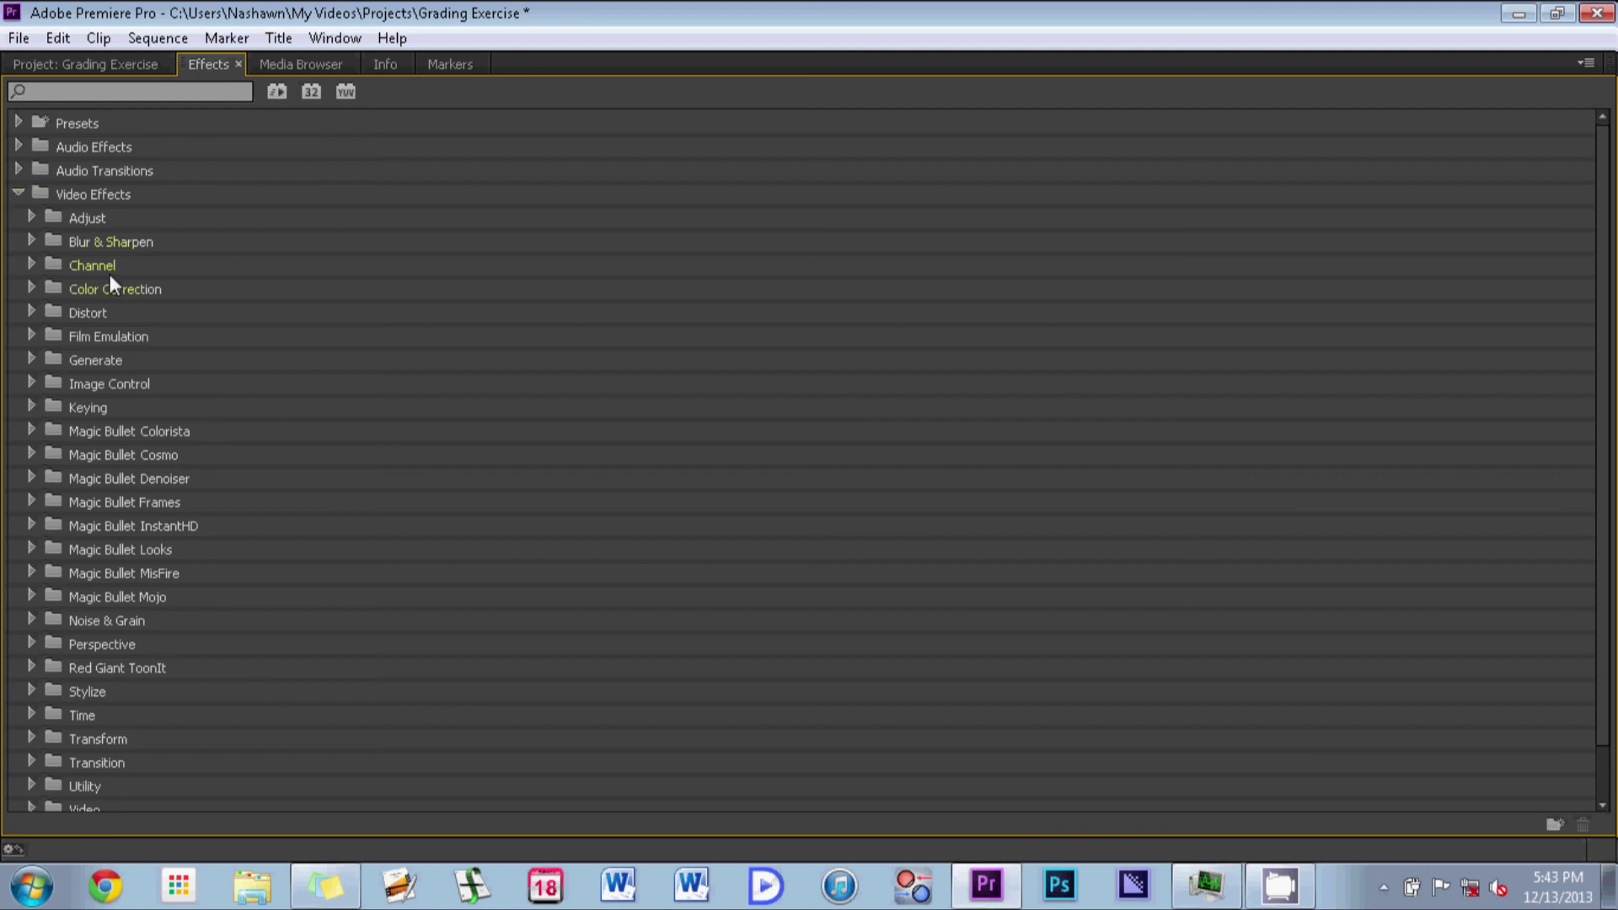
{"action": "left_click", "coordinate": [31, 289]}
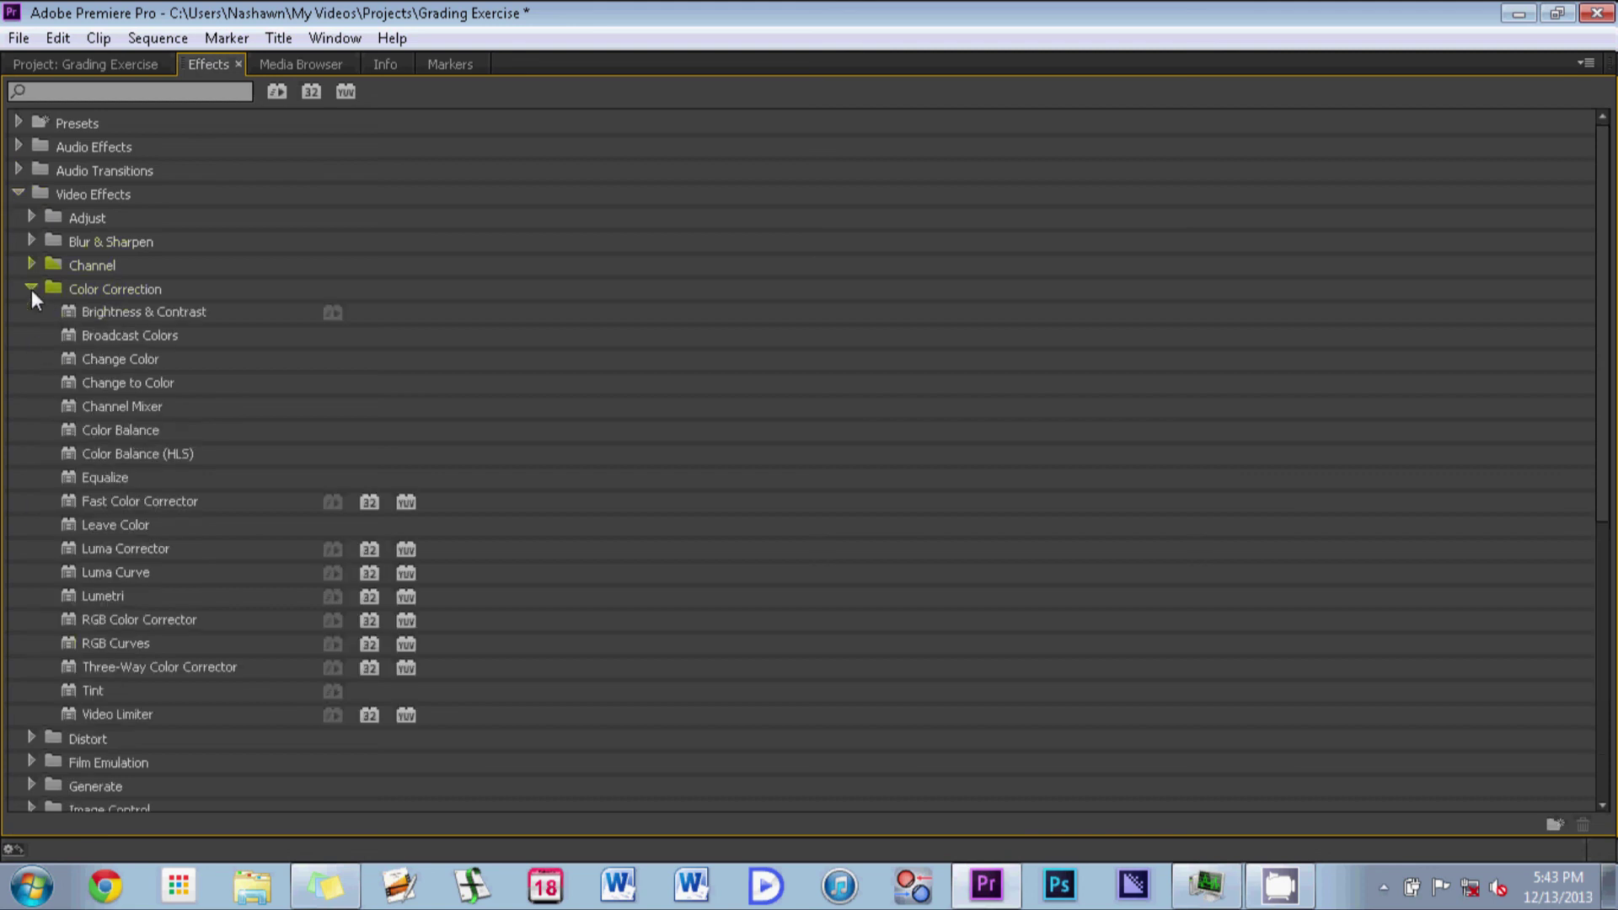